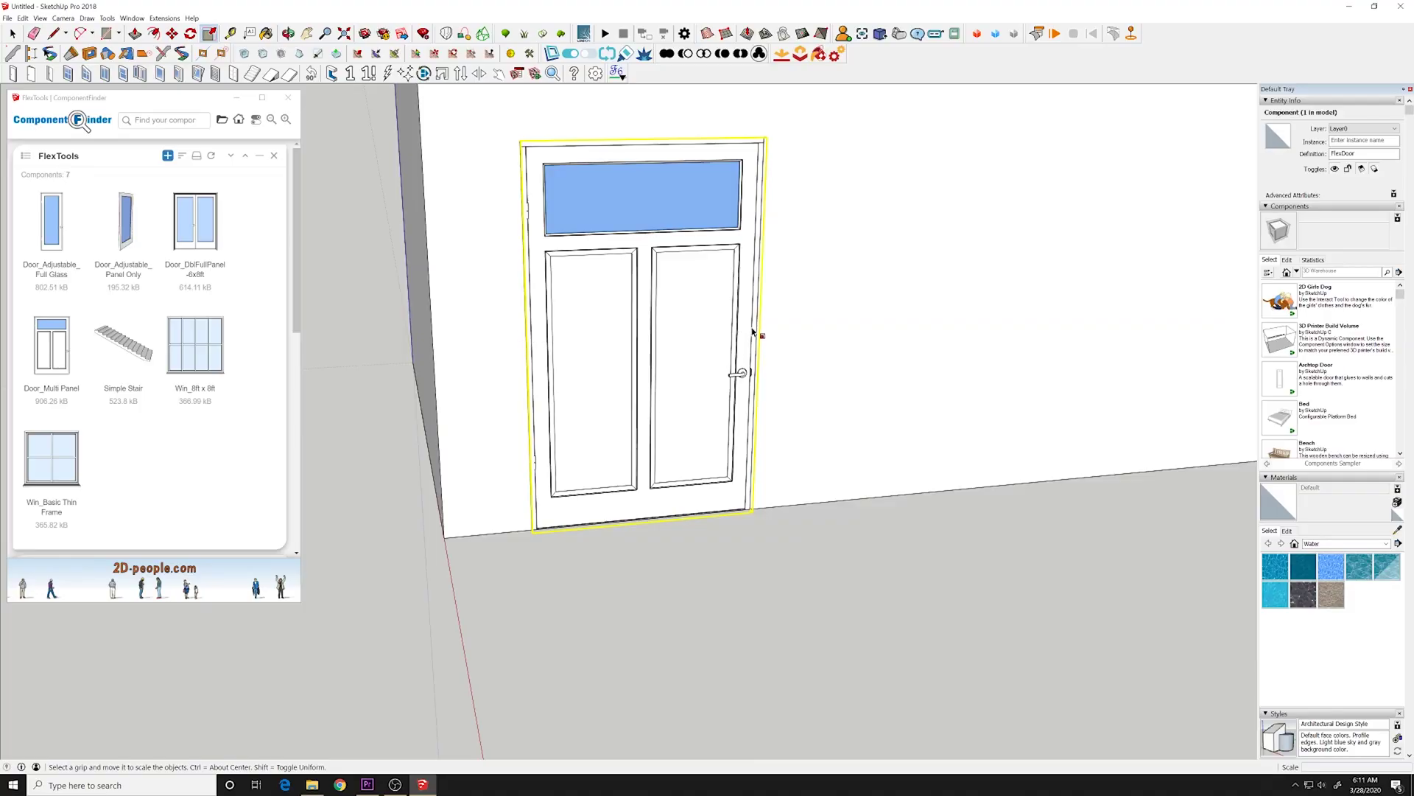
Step: Scale the glazed panel door on the wall to about 0.63 of its width and about 0.94 of its height
drag(753, 332, 700, 357)
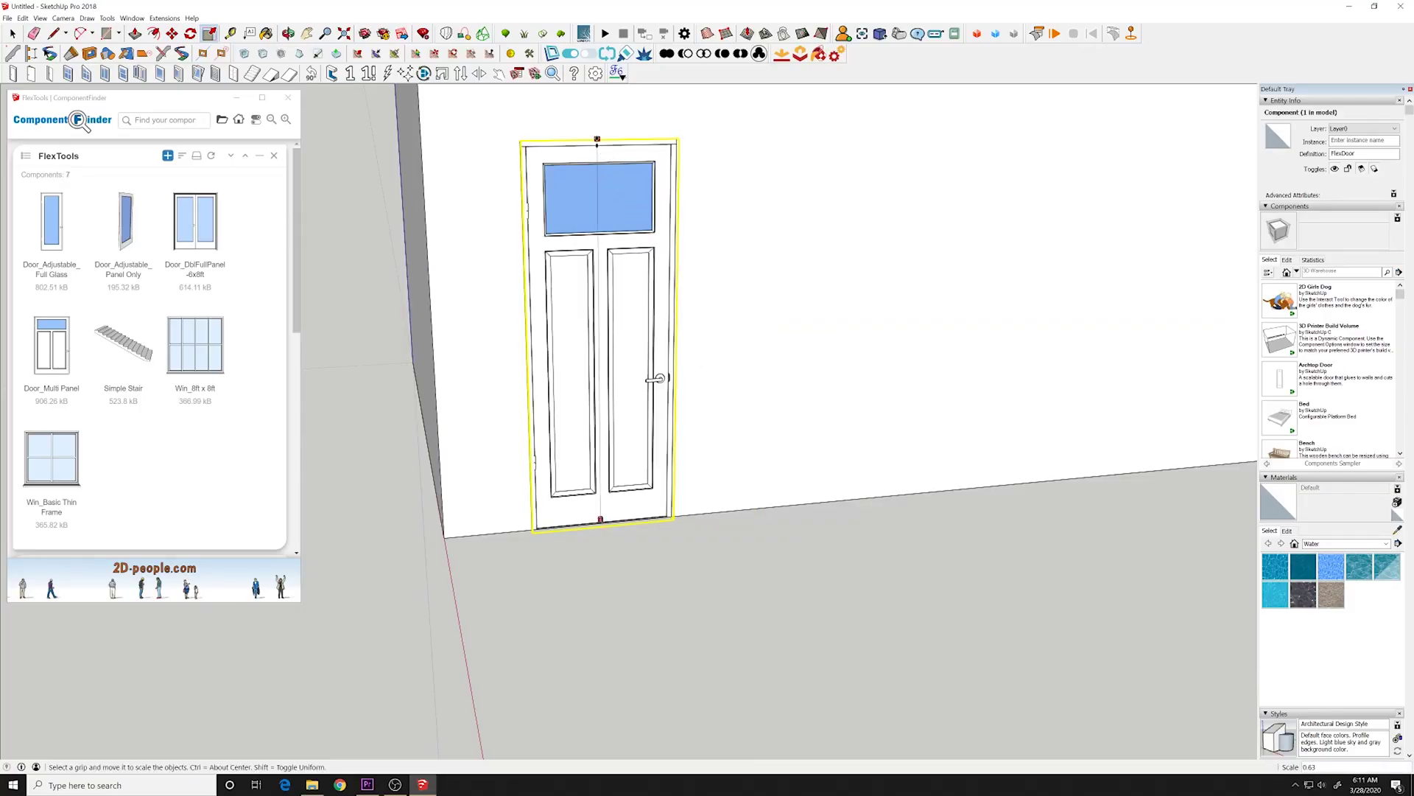
drag(597, 138, 598, 163)
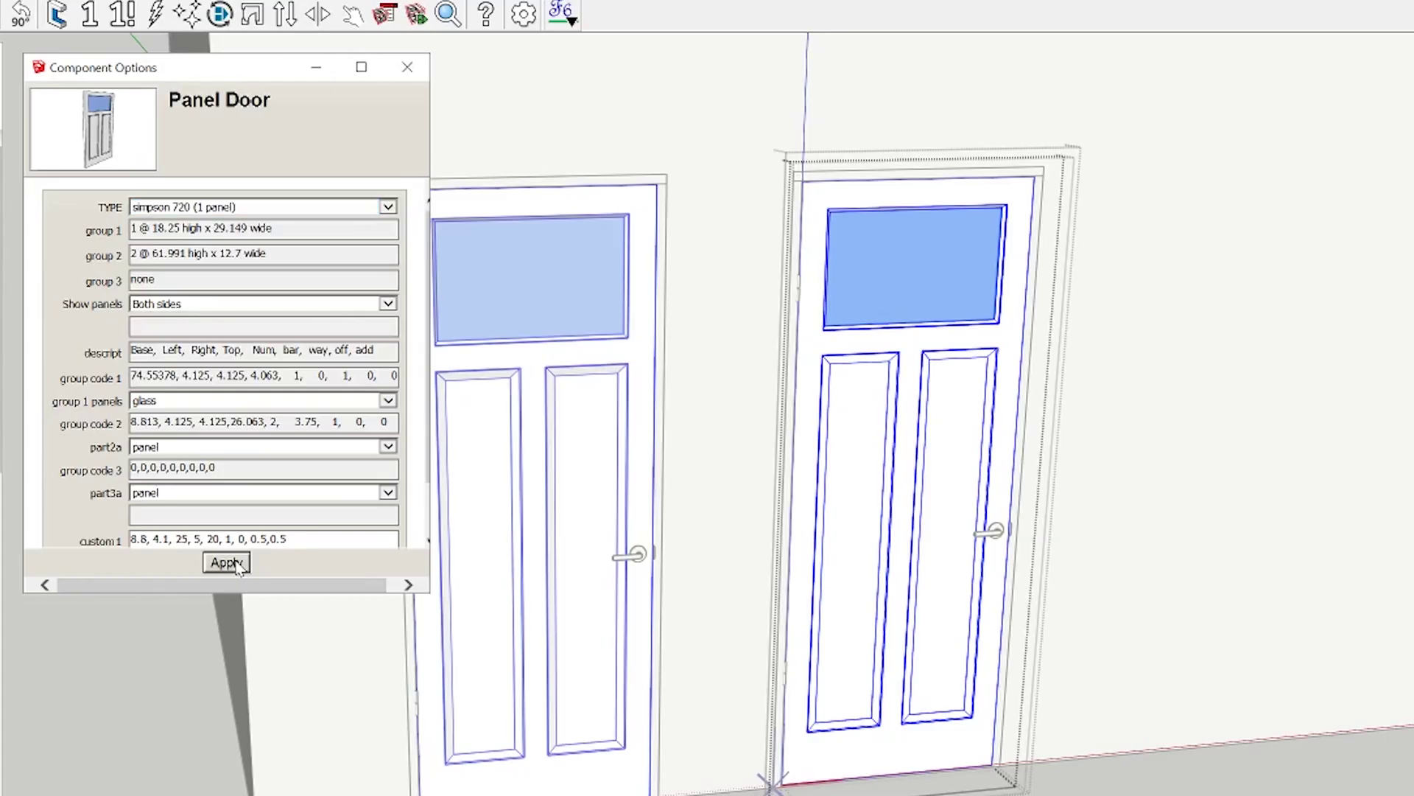
Step: Draw a ground rectangle from the origin along the red and green axes and extrude it to a height of 10 feet
click(237, 565)
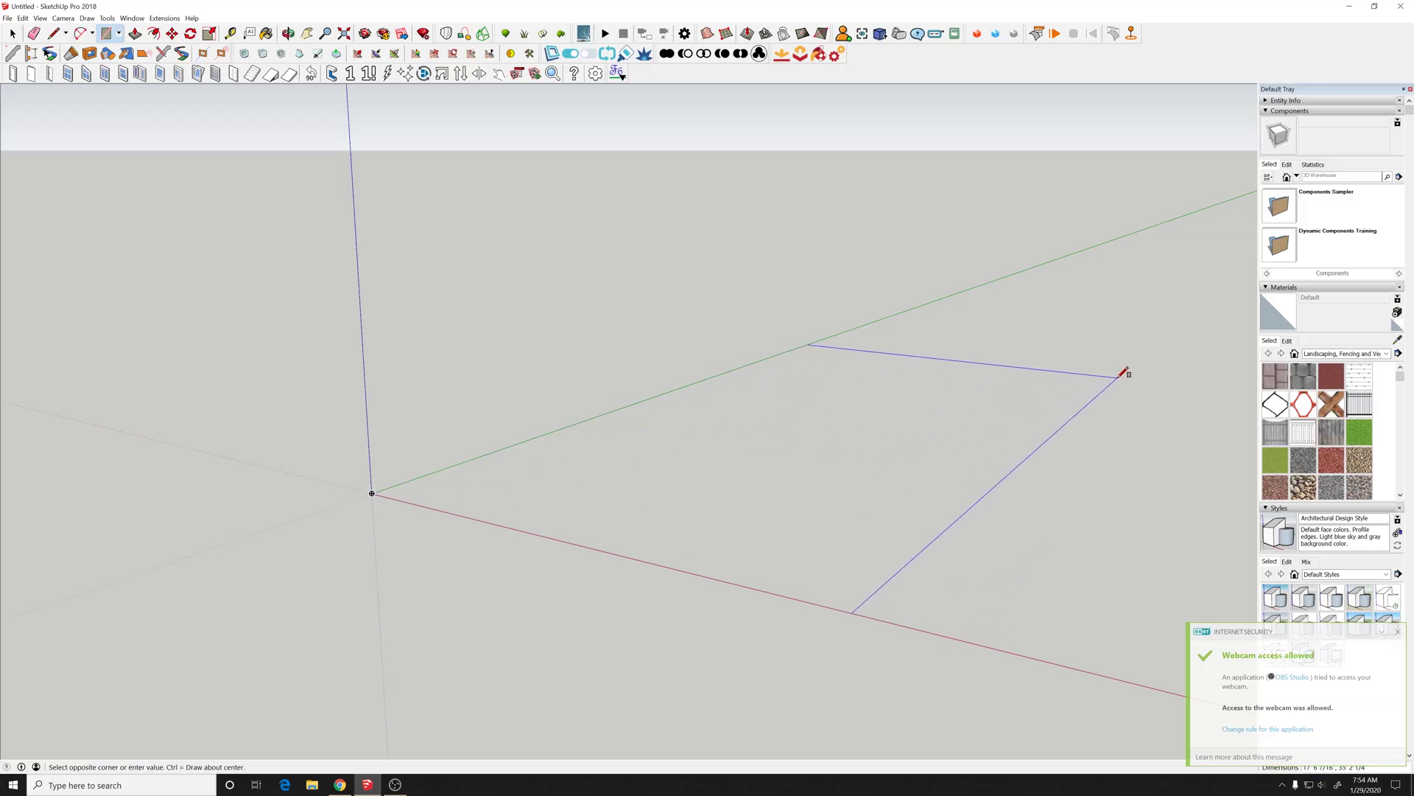
click(1118, 376)
key(p)
click(843, 432)
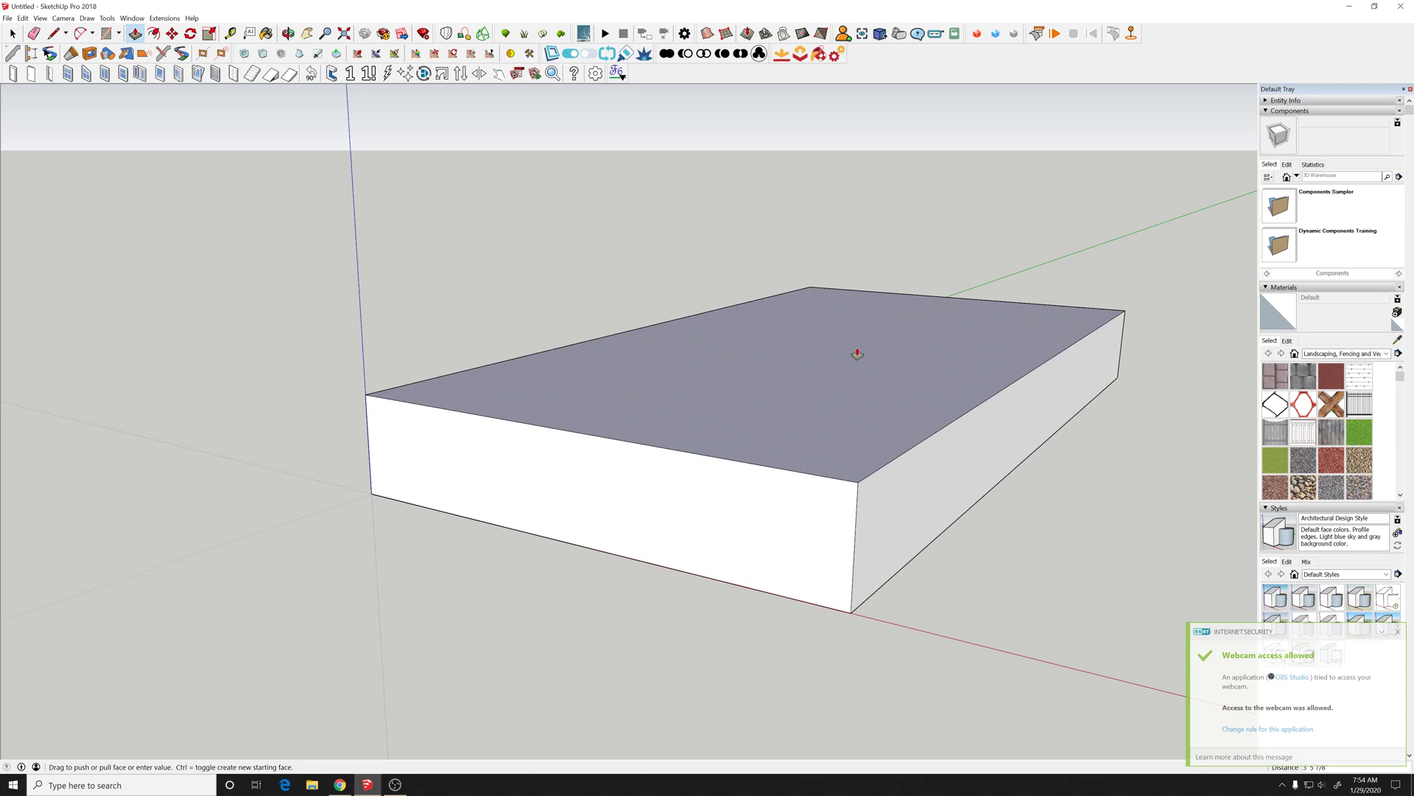
text(10)
key(Return)
key(o)
drag(221, 306, 719, 684)
key(space)
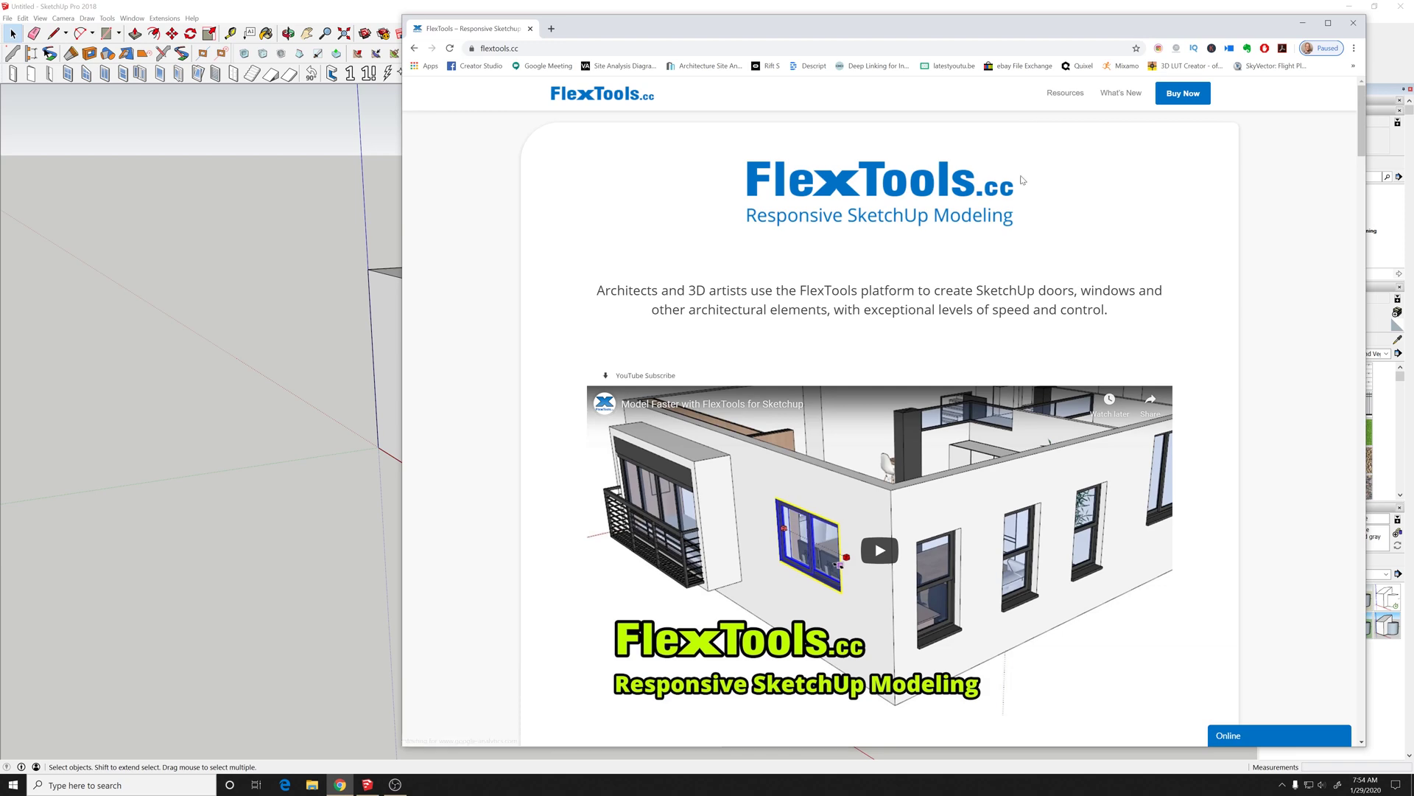
Step: Switch to the browser and review the feature overview on the FlexTools website, including ComponentFinder, WallCutter and Section Fills
scroll(980, 209, down, 7)
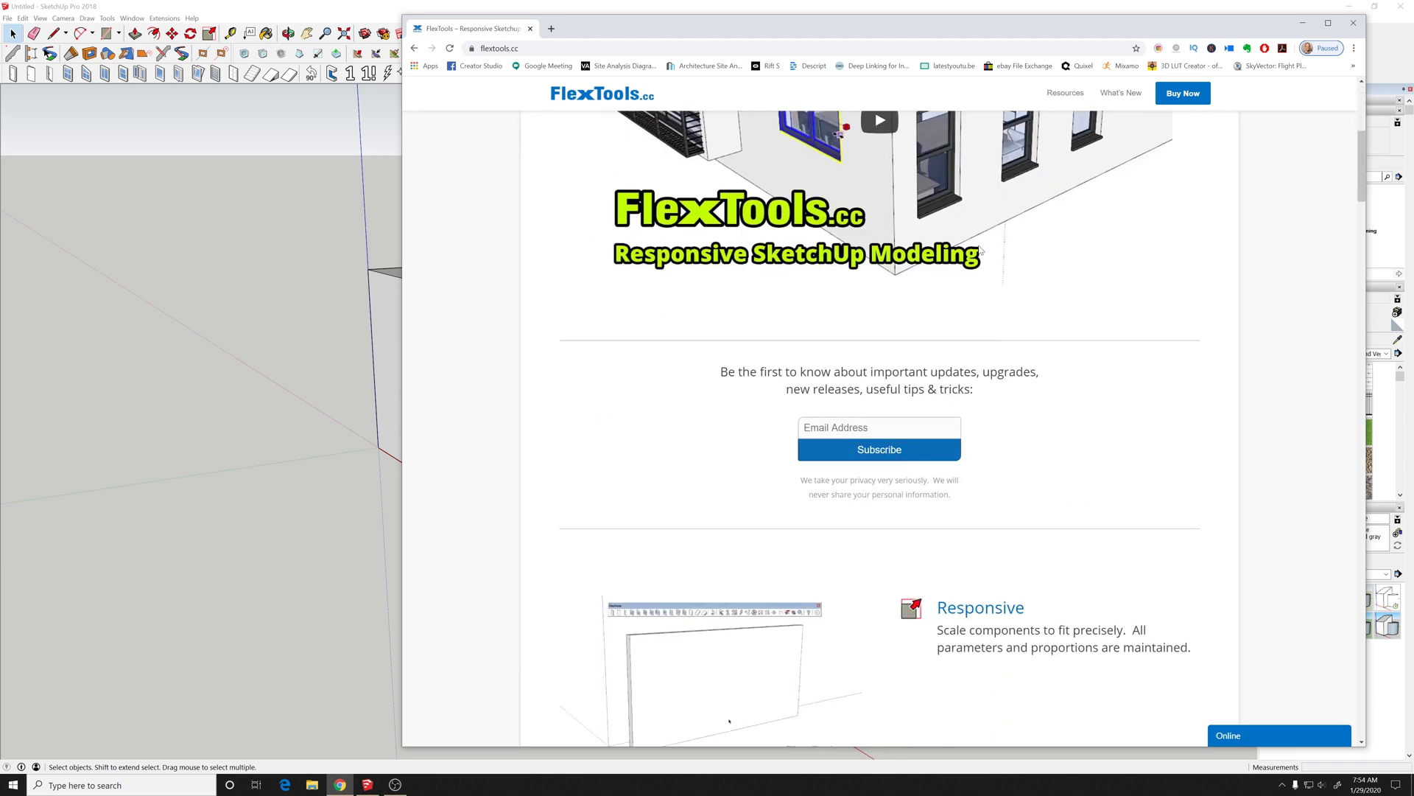
scroll(986, 247, down, 5)
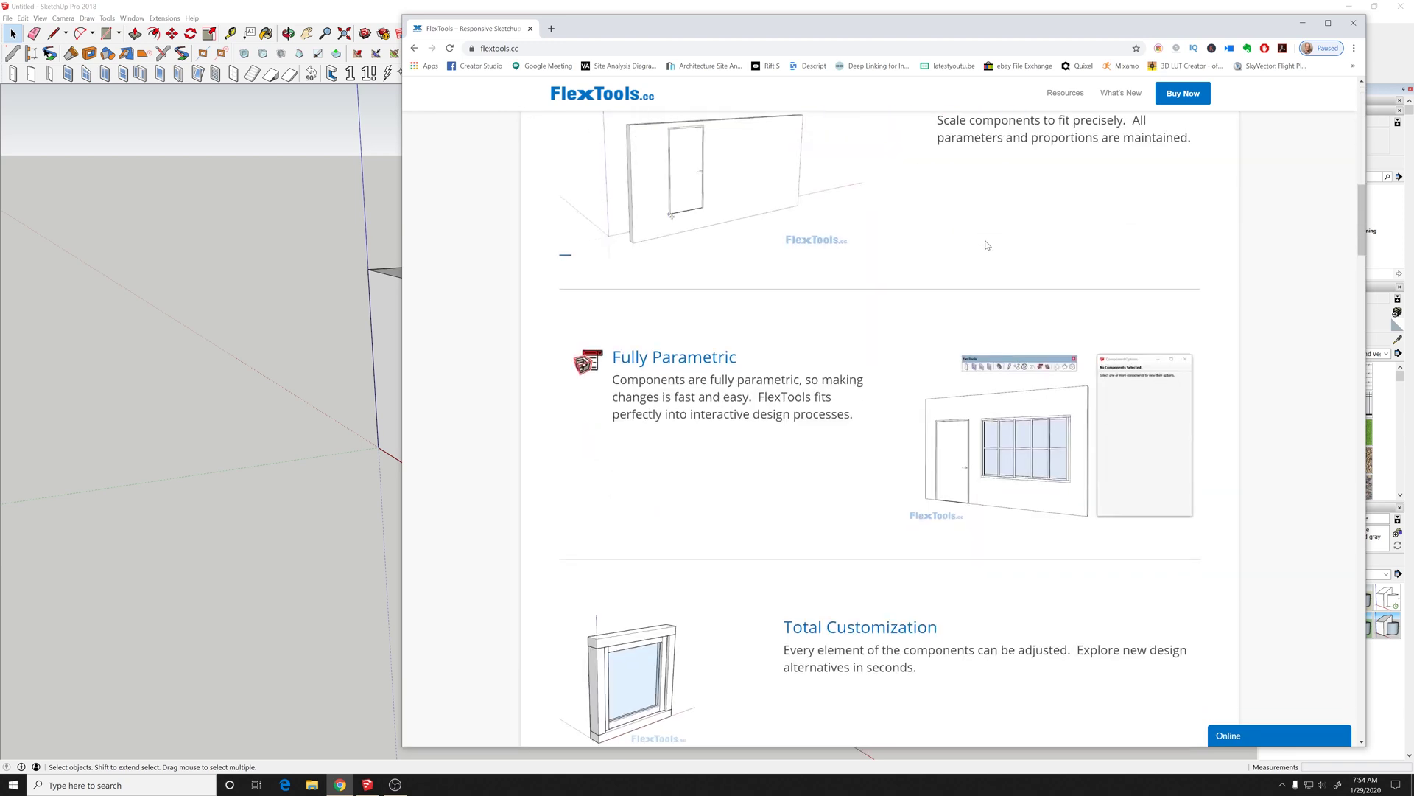
scroll(987, 245, down, 6)
scroll(987, 245, down, 5)
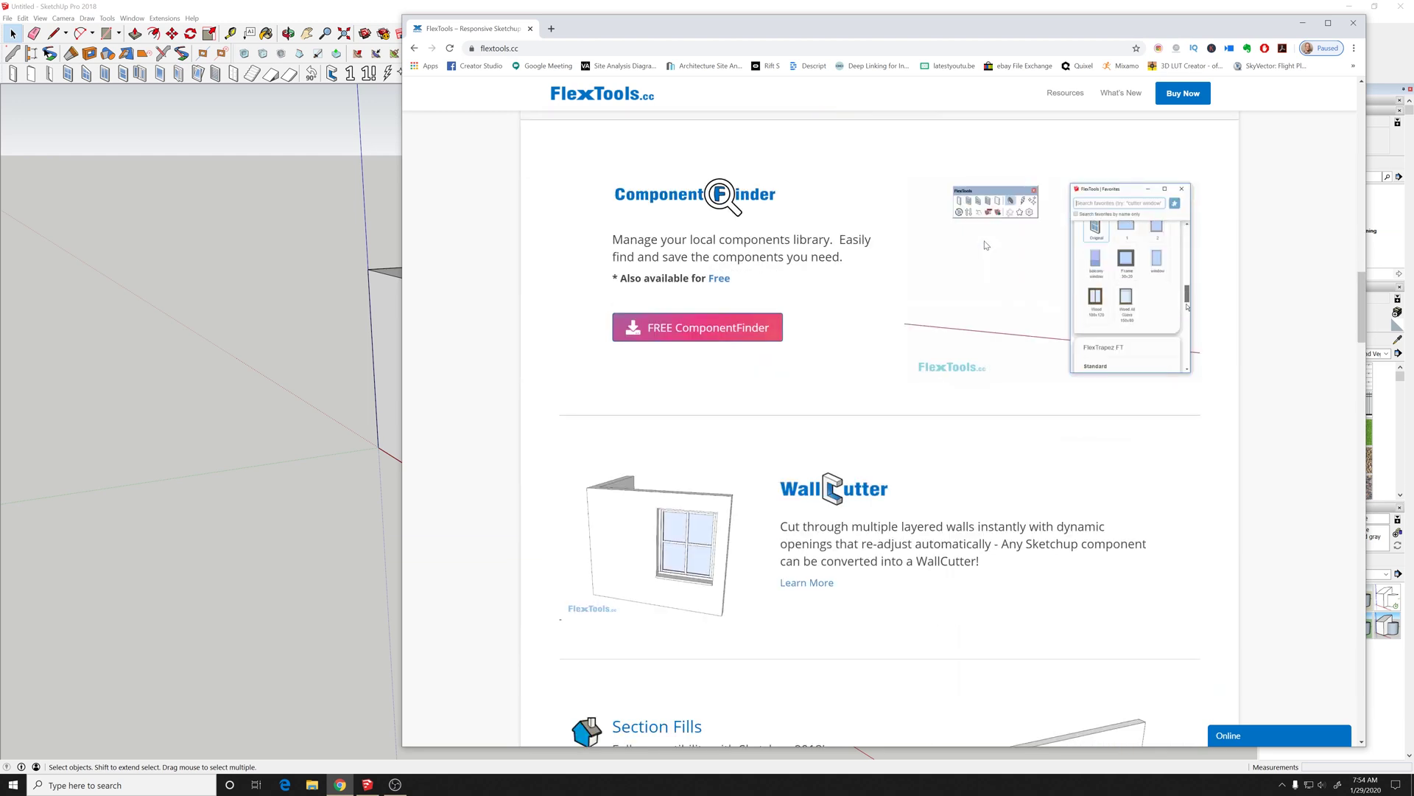
scroll(985, 245, down, 6)
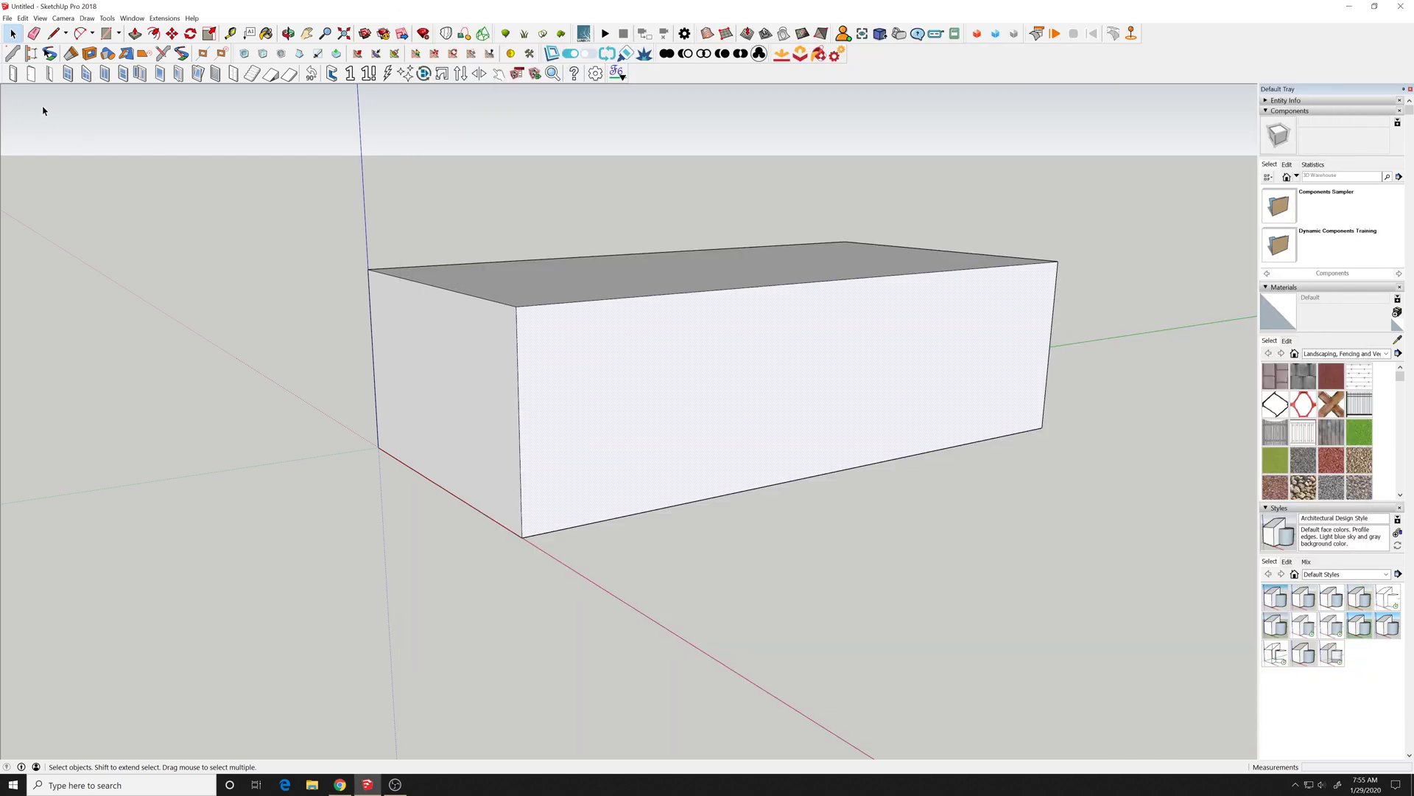
Step: Place a FlexTools door on the bottom edge of the box's long wall, near the front corner
click(12, 73)
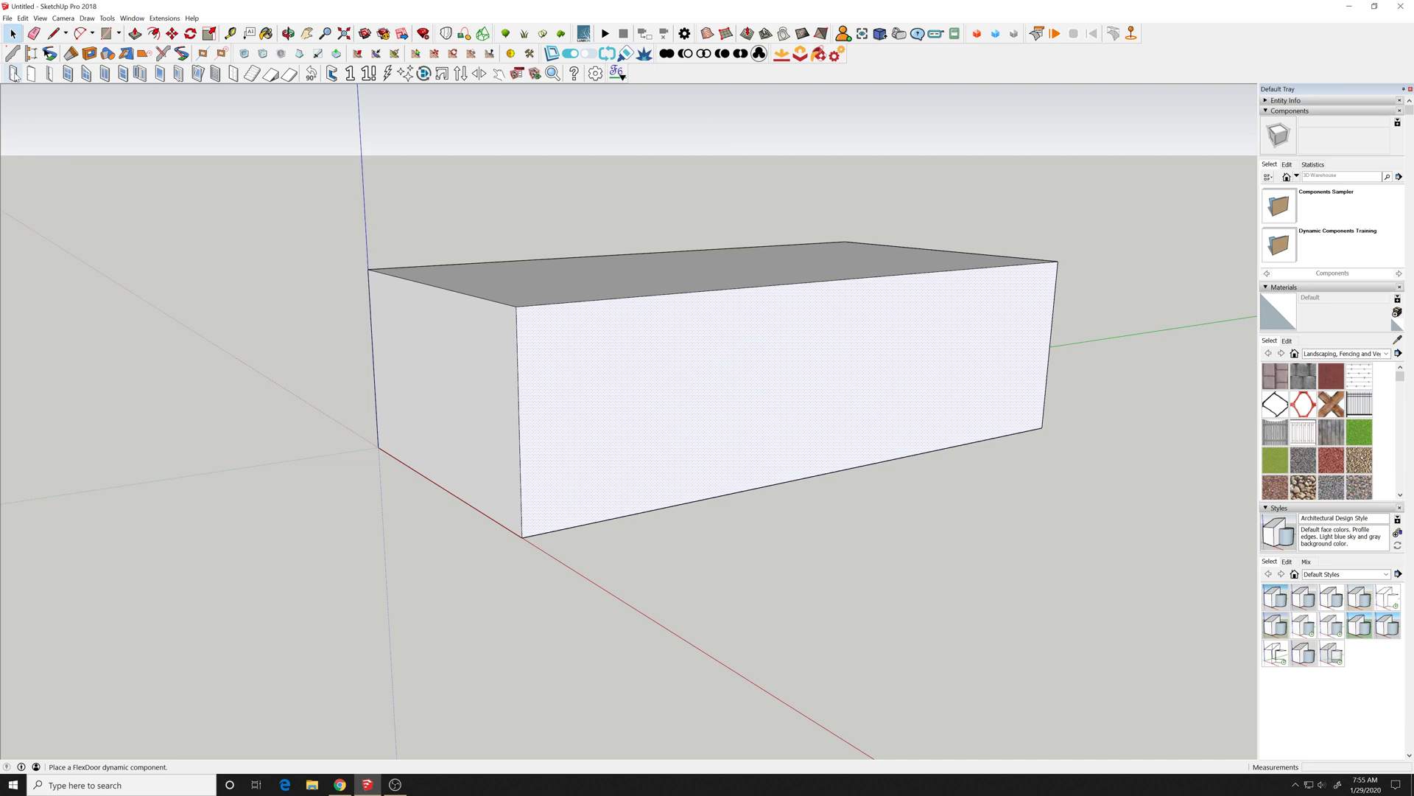
click(584, 524)
middle_drag(631, 496, 619, 334)
Step: Set the placed door's WallCutter cut depth to 1 face
right_click(619, 336)
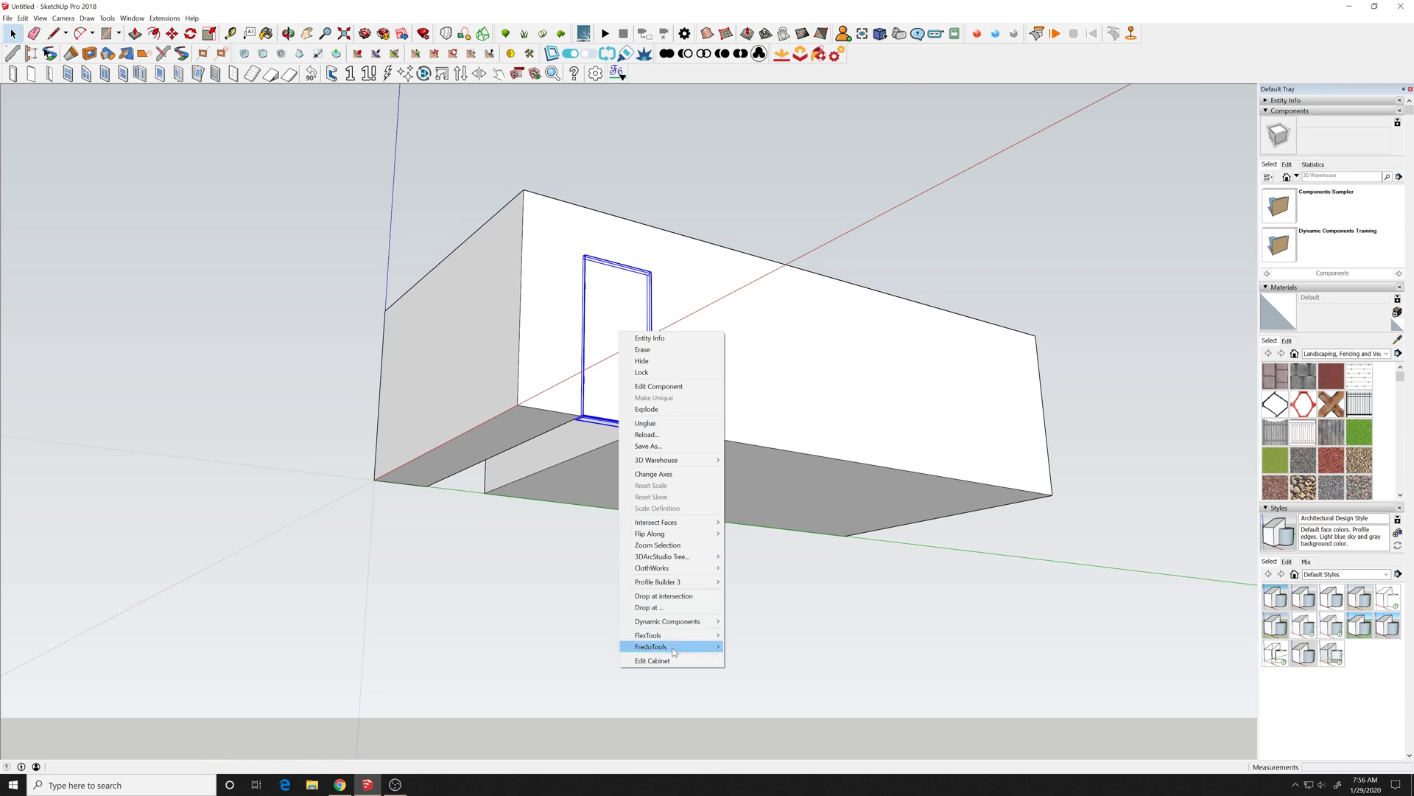
click(332, 72)
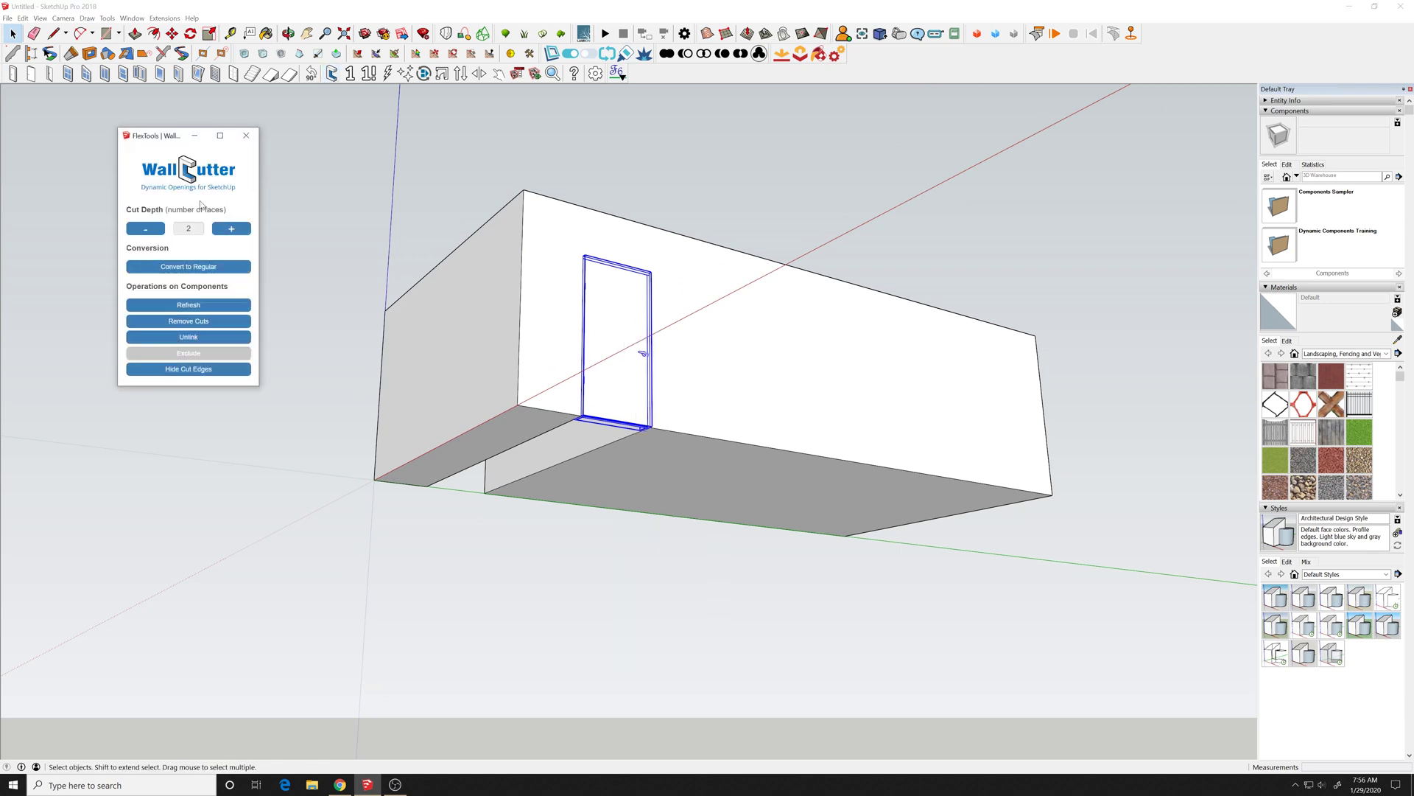
click(162, 229)
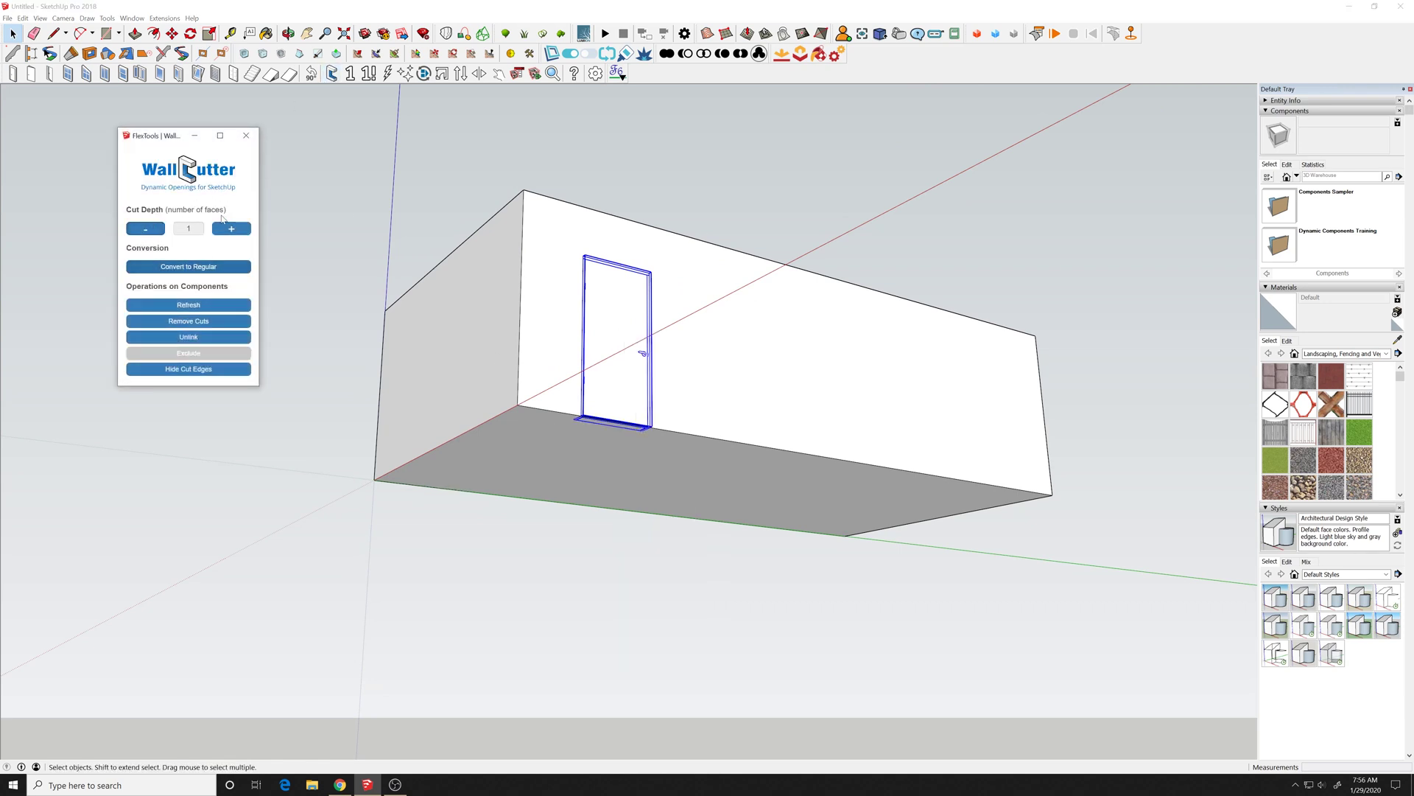
click(246, 136)
Step: Search the 3D Warehouse for "dynamic multi panel door"
middle_drag(604, 230, 587, 452)
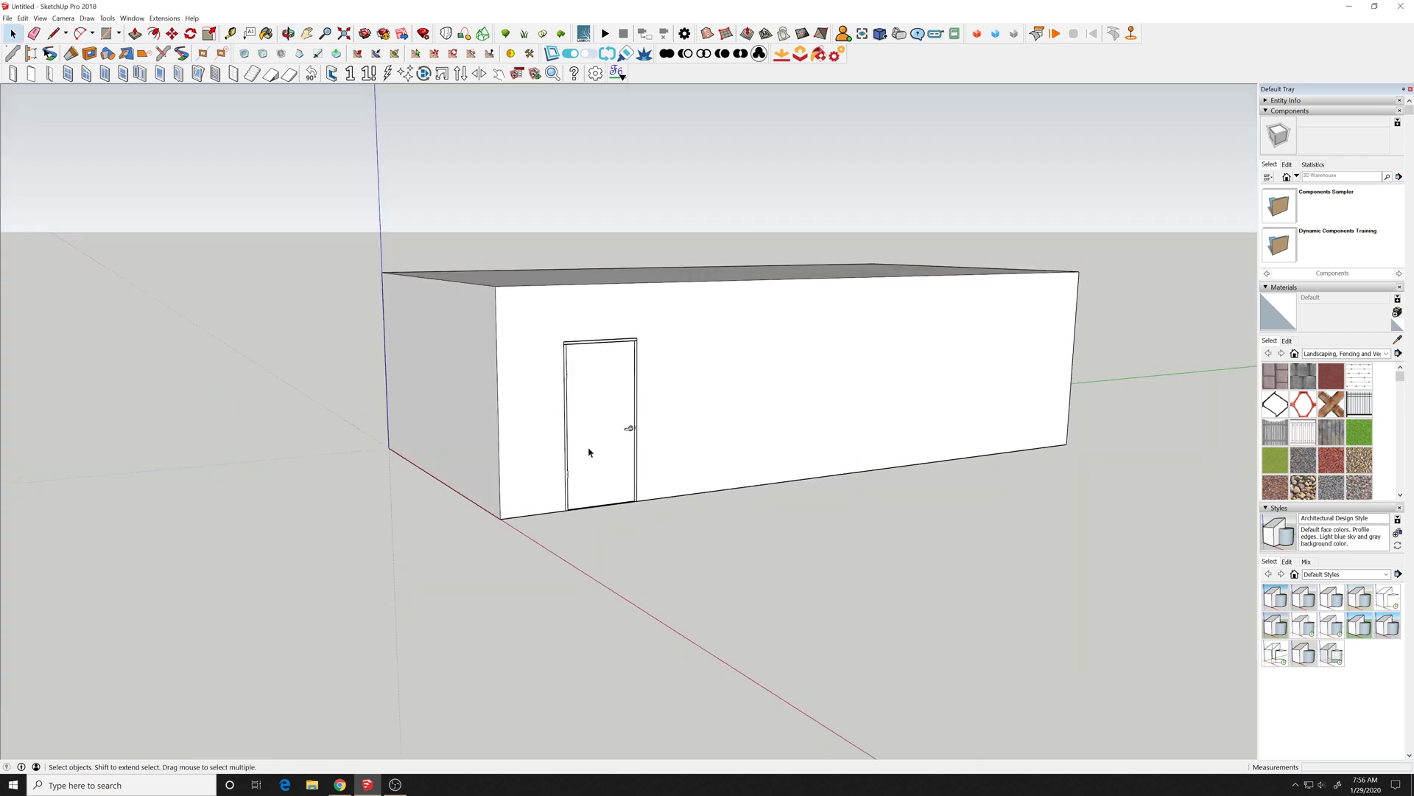
scroll(587, 451, up, 5)
click(132, 17)
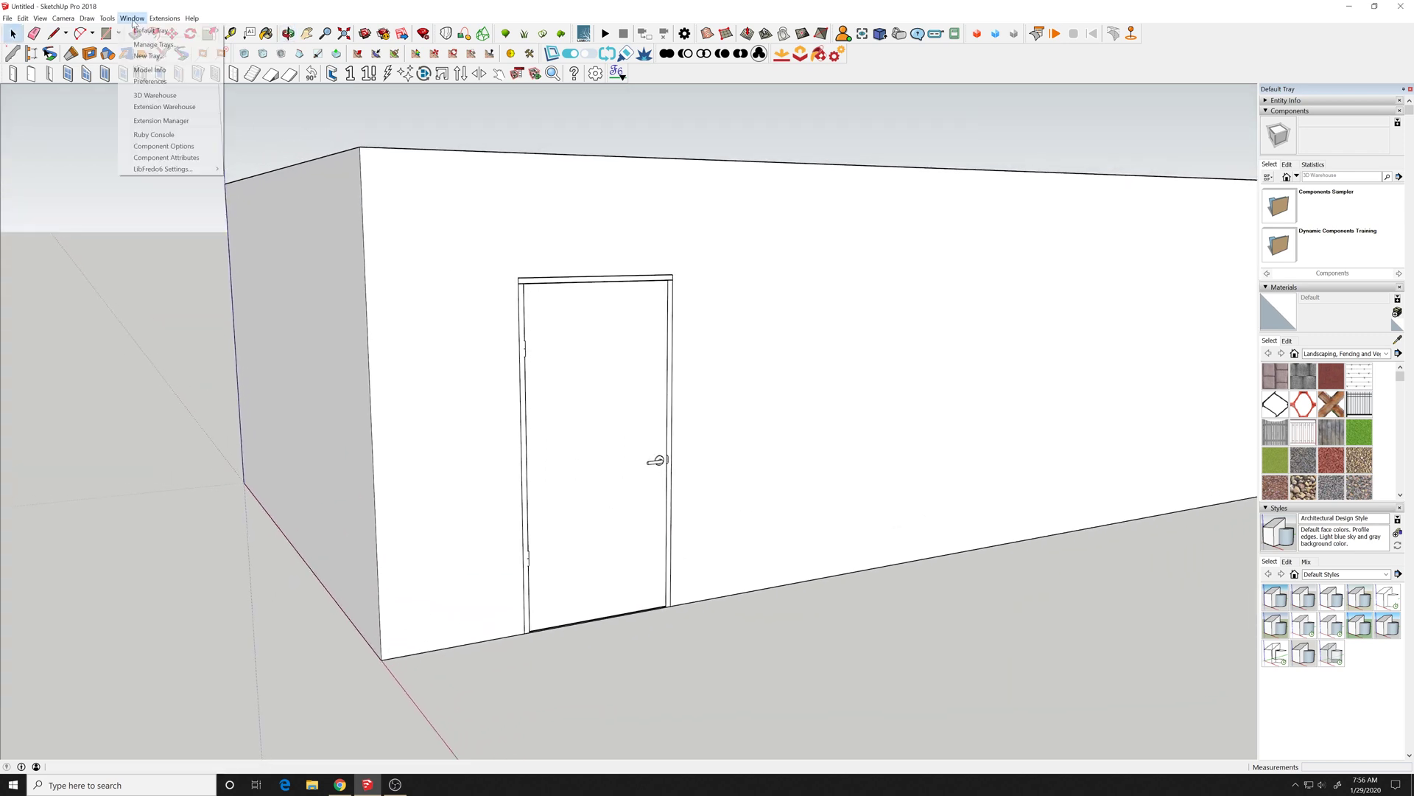
click(136, 96)
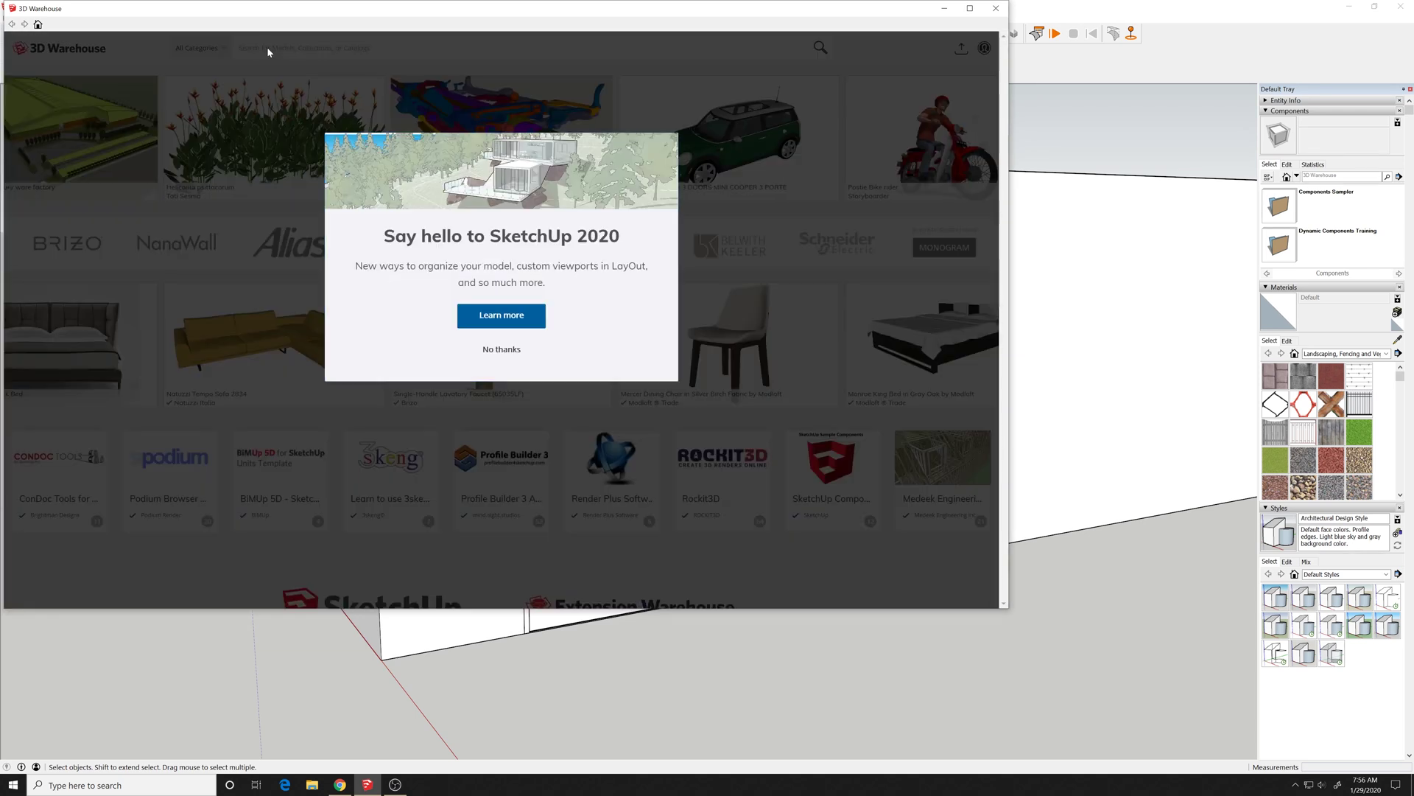
click(267, 47)
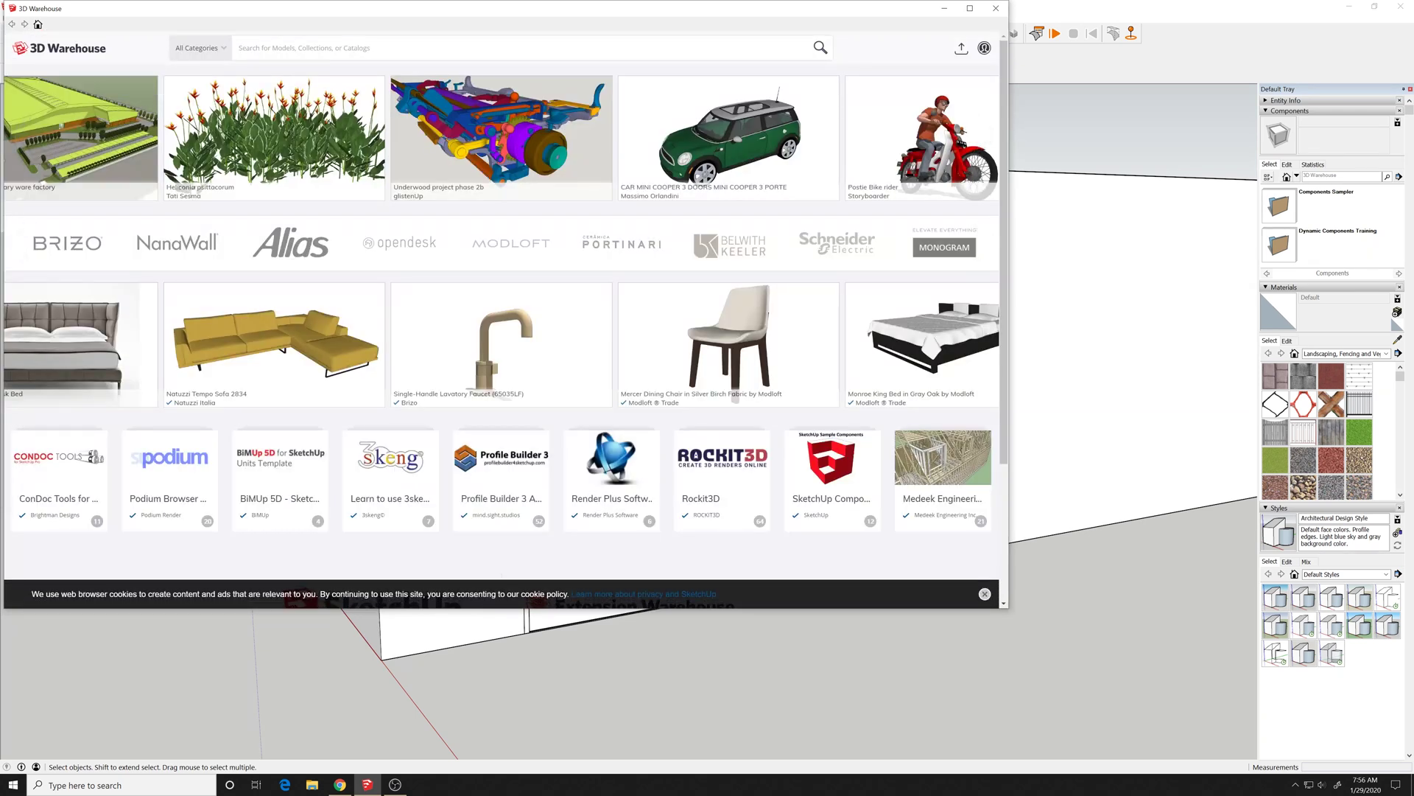
text(dynamic)
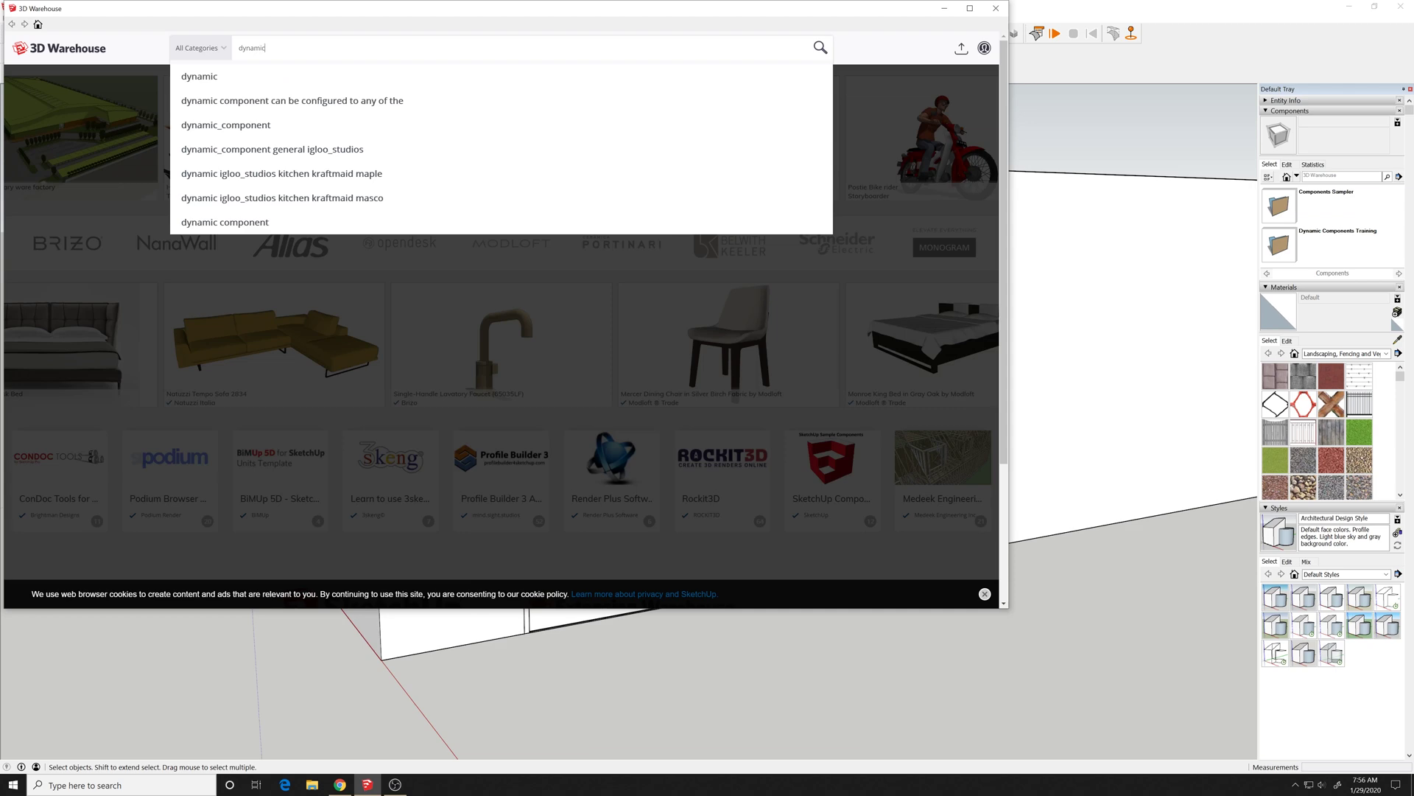
text( multi)
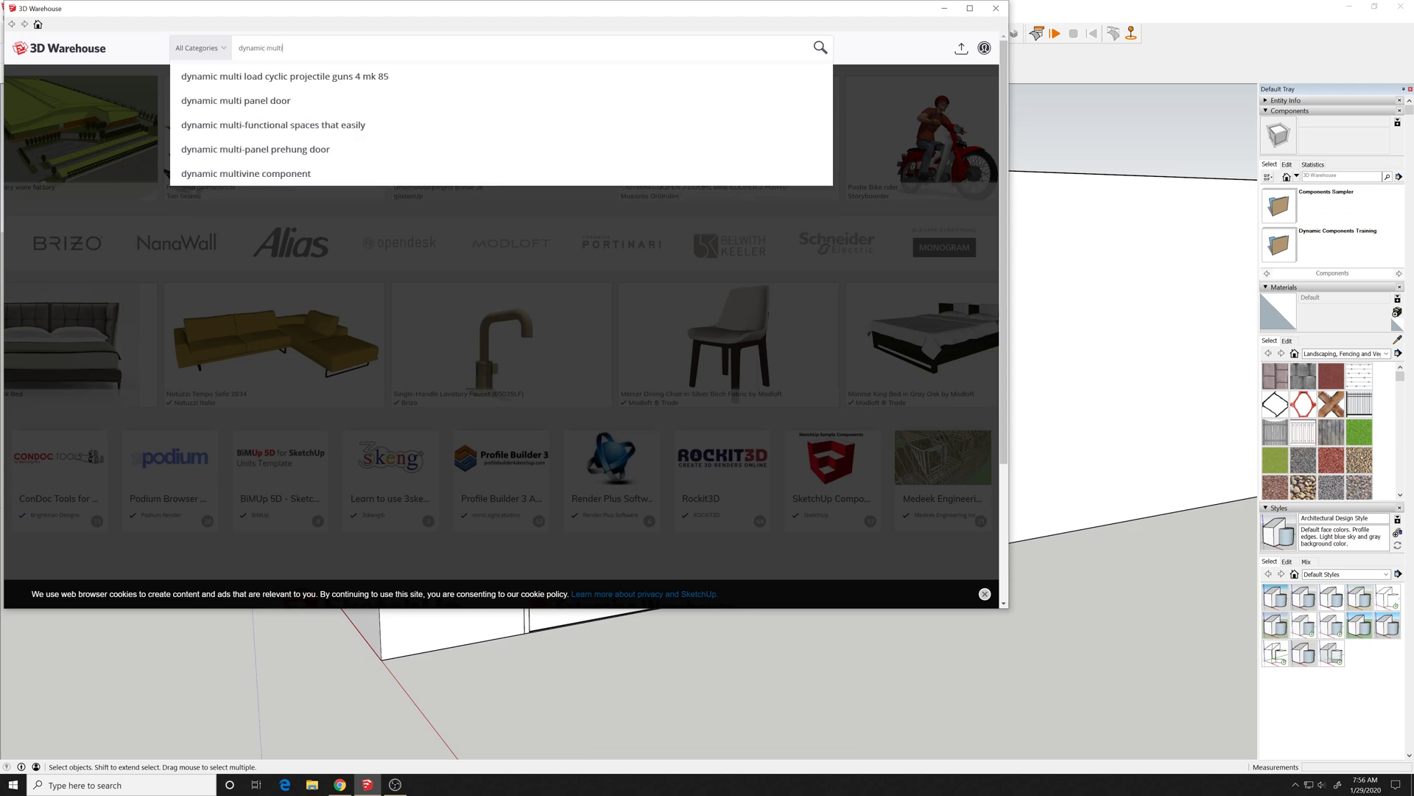
text( panel door)
click(287, 74)
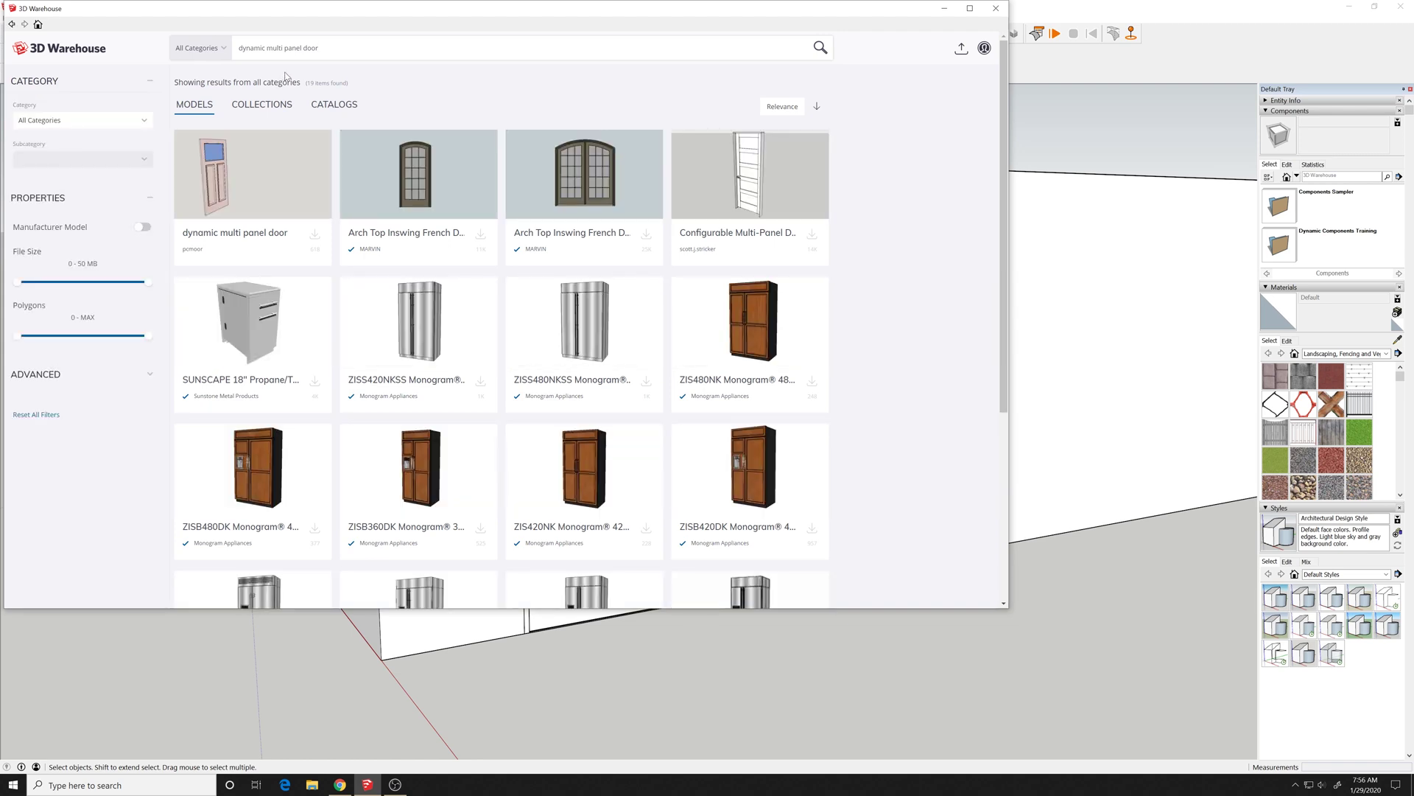
Step: Load the "dynamic multi panel door" model directly into the scene and place it on the ground beside the existing door
click(315, 236)
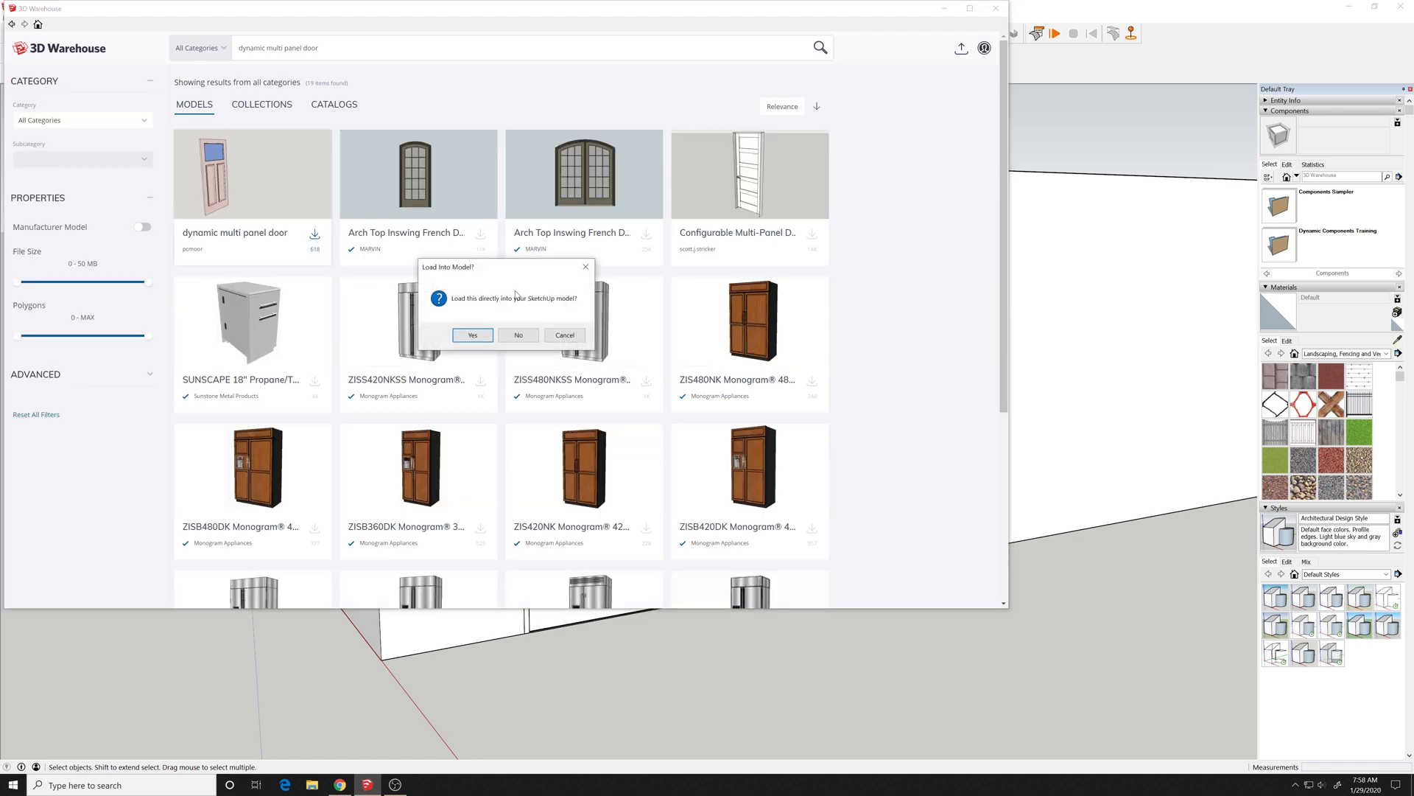
click(472, 335)
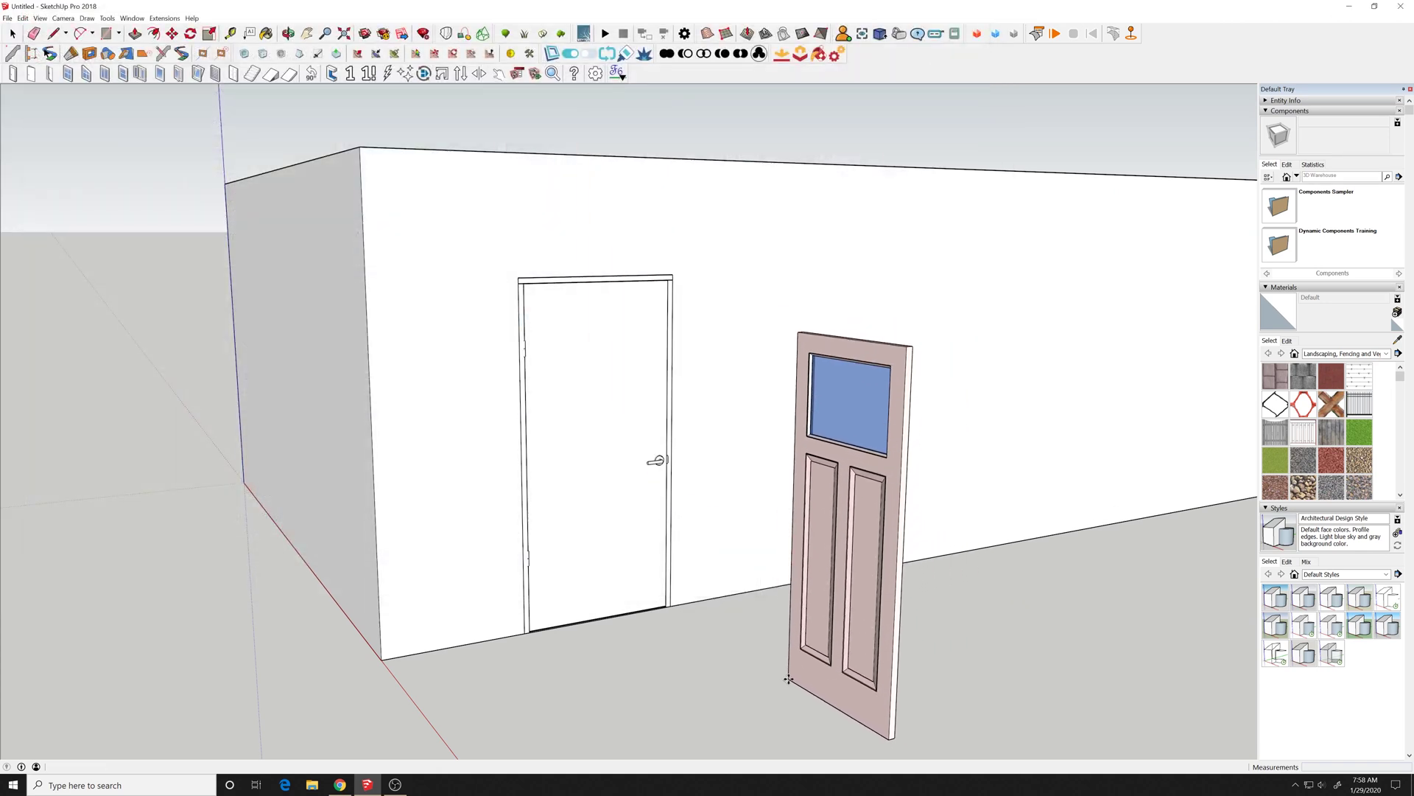
click(795, 689)
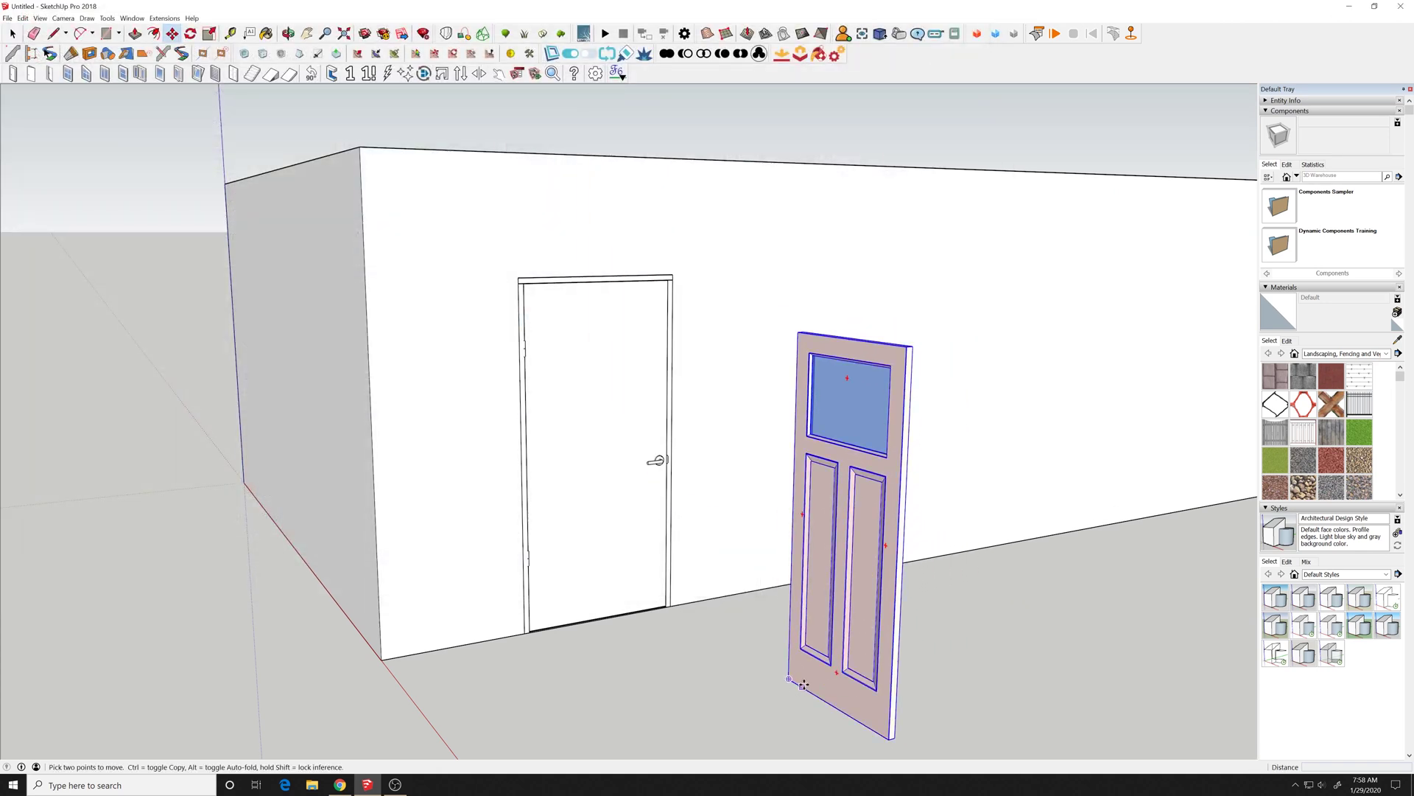
Step: Rotate the imported panel door 90 degrees about its bottom corner so it stands parallel to the long wall, and deselect it
key(q)
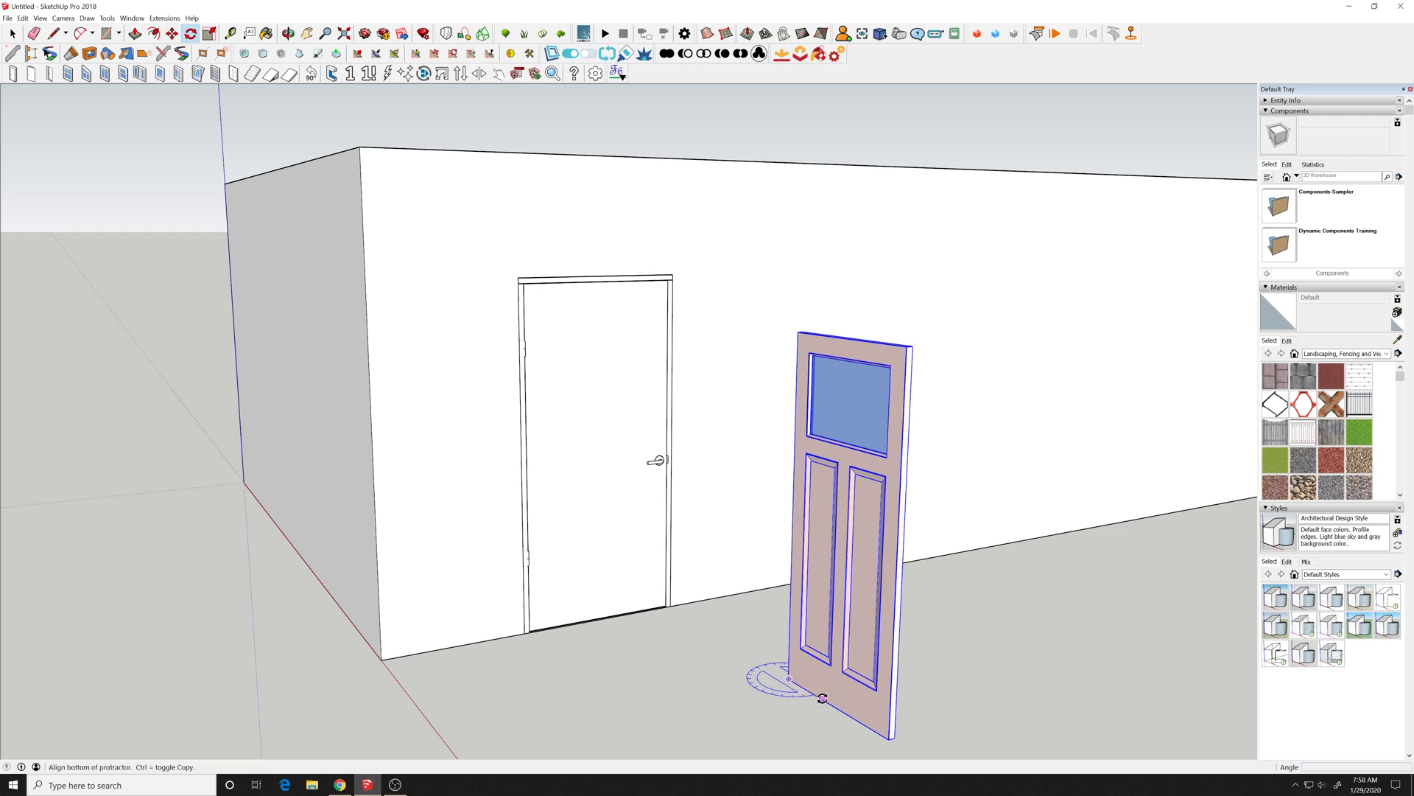
click(822, 697)
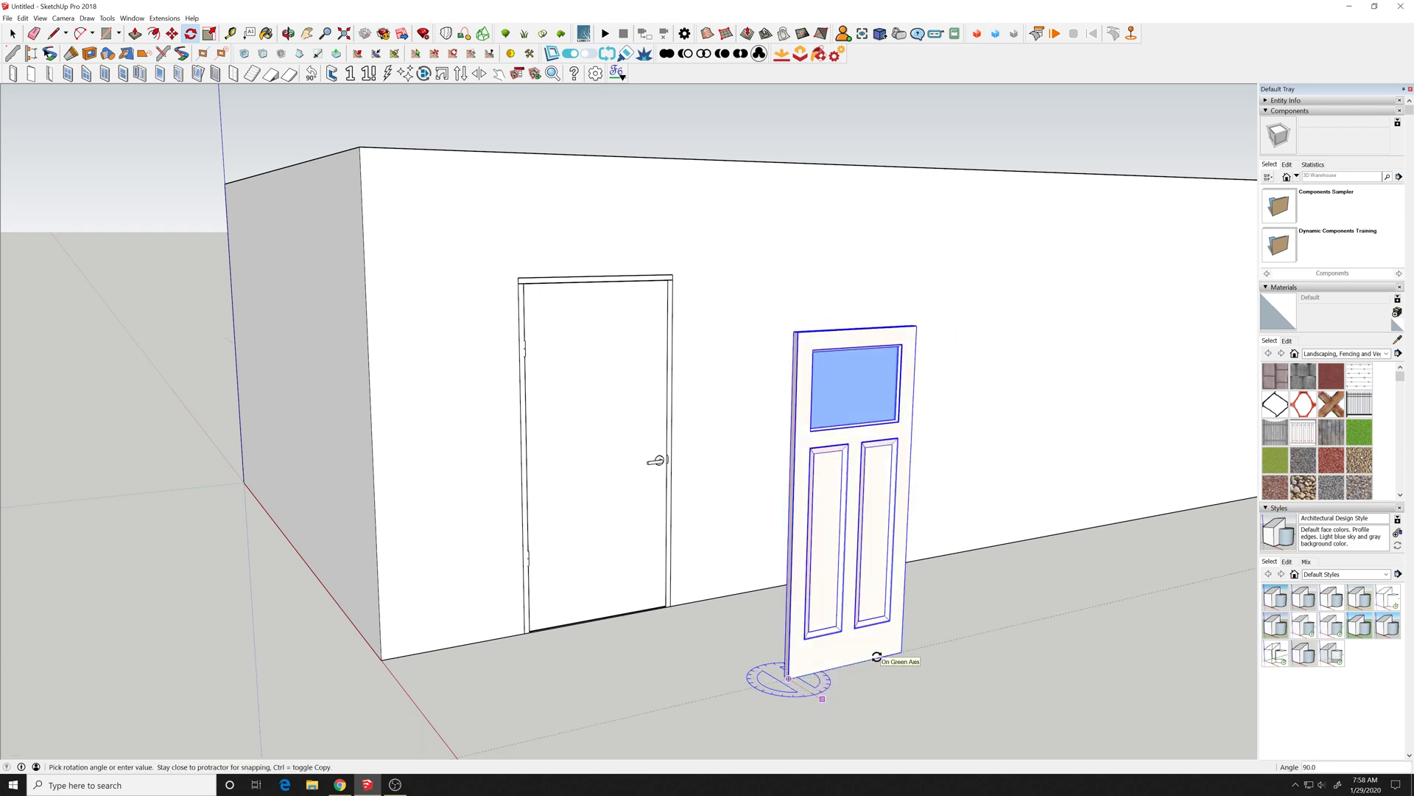
click(877, 654)
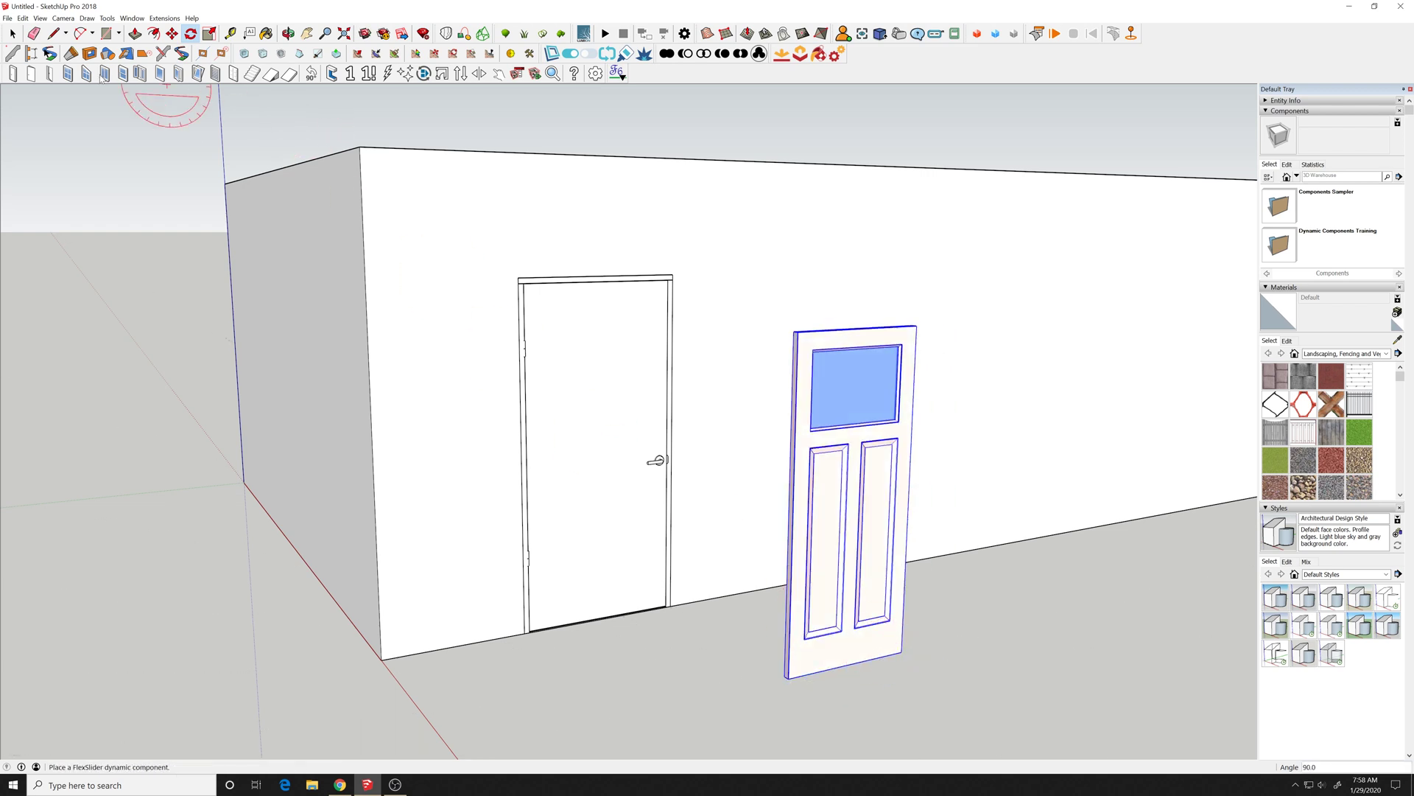
click(11, 34)
click(144, 461)
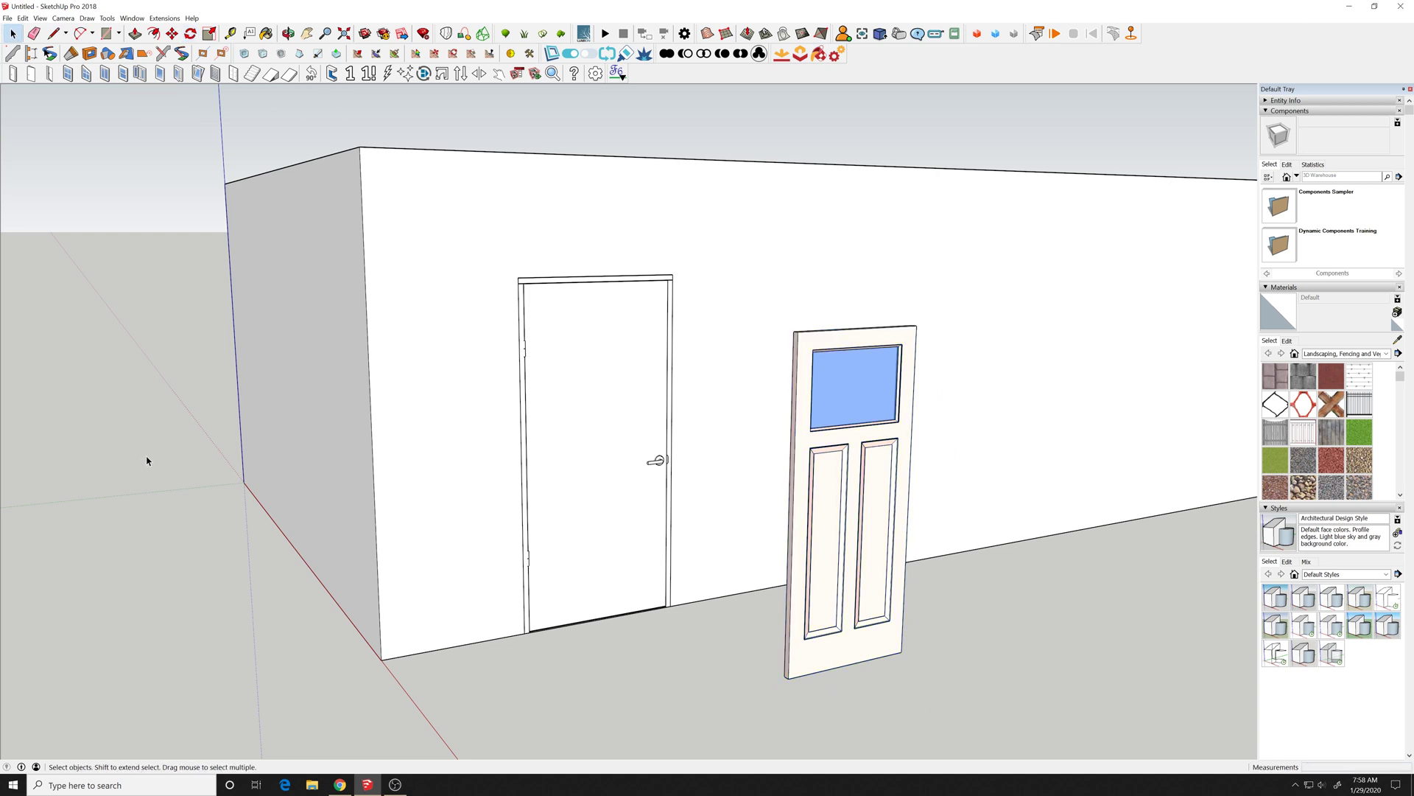
Step: Remove all materials from the imported panel door
click(872, 457)
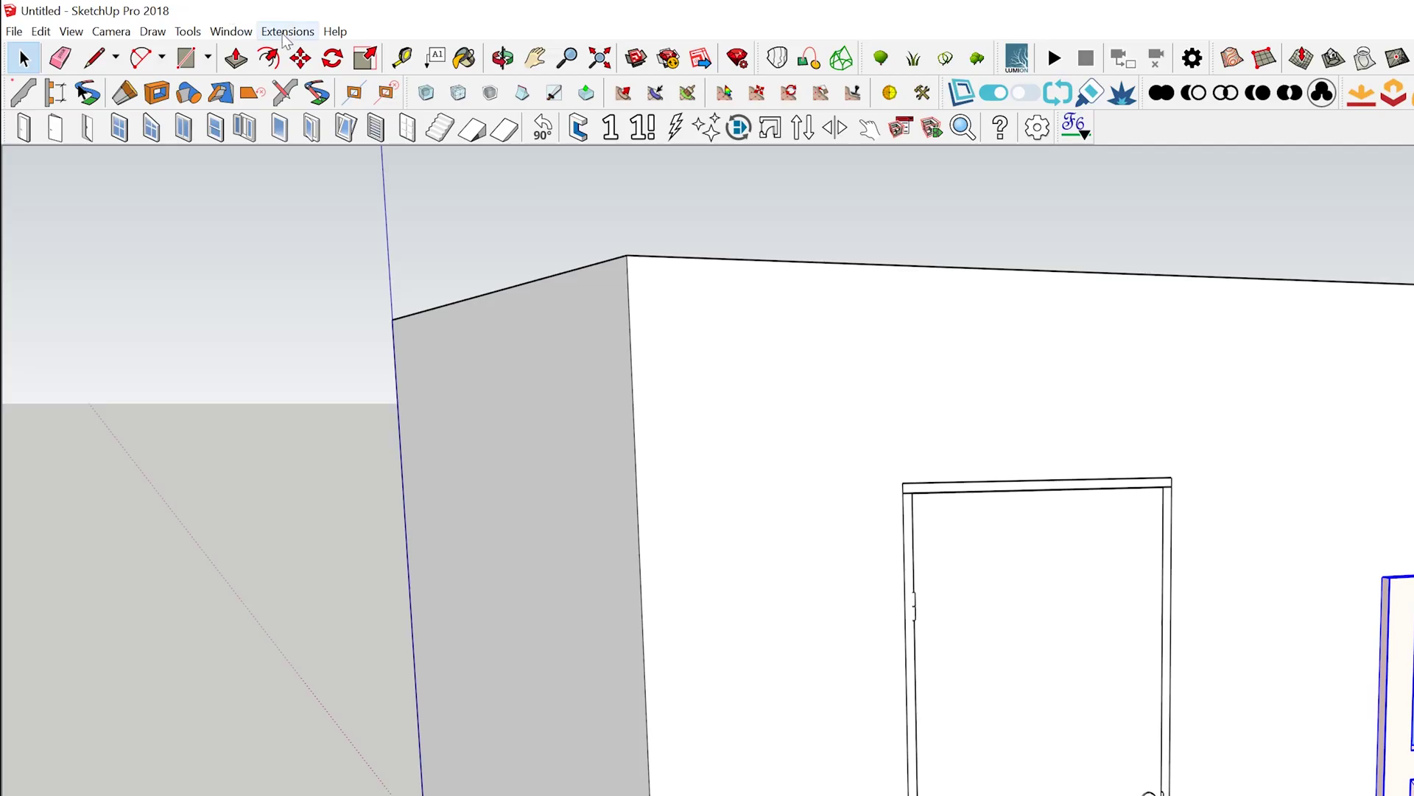
click(163, 20)
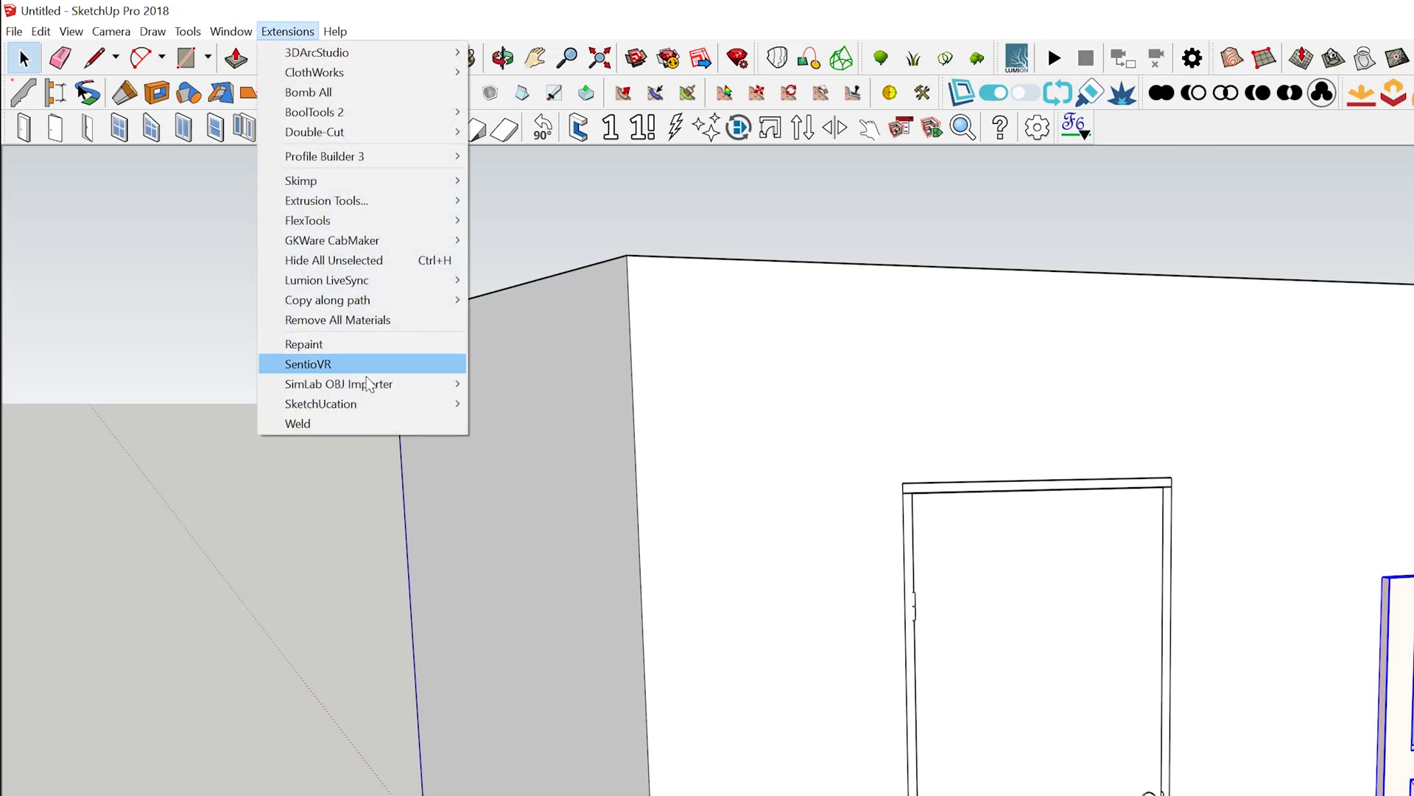
click(368, 320)
Step: Paint the upper pane inside the imported panel door with Translucent Glass Gray from the Glass and Mirrors materials
click(1295, 355)
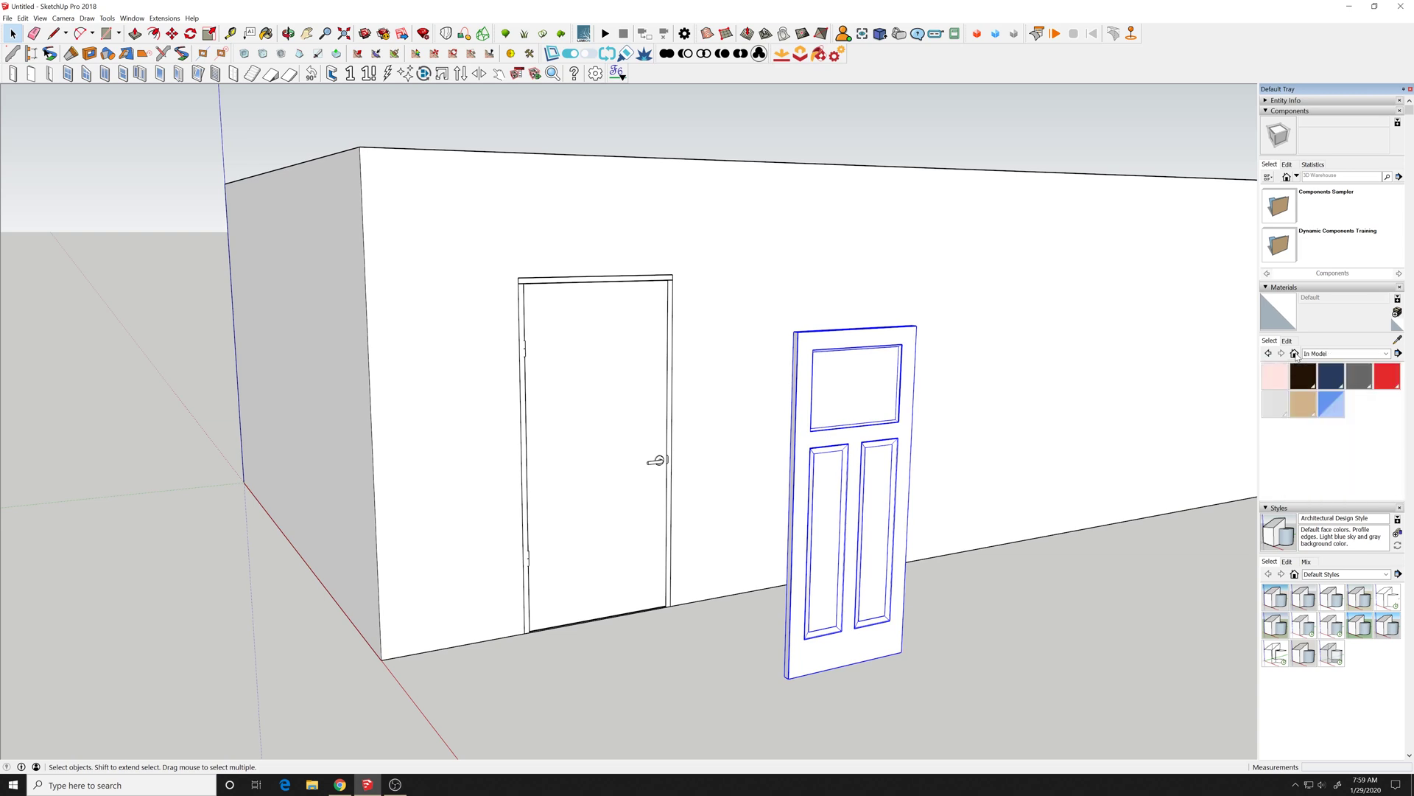
click(1317, 354)
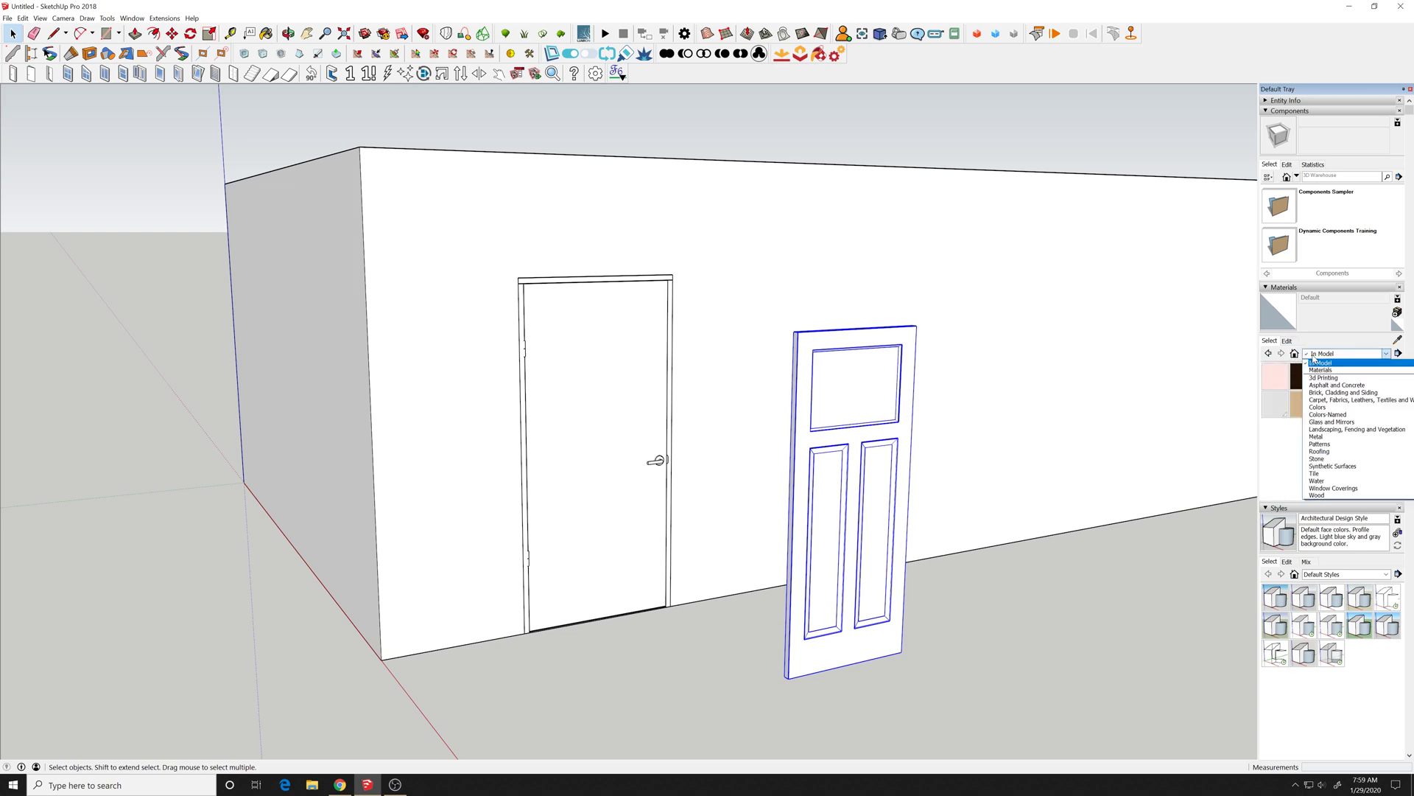
click(1325, 422)
double_click(879, 383)
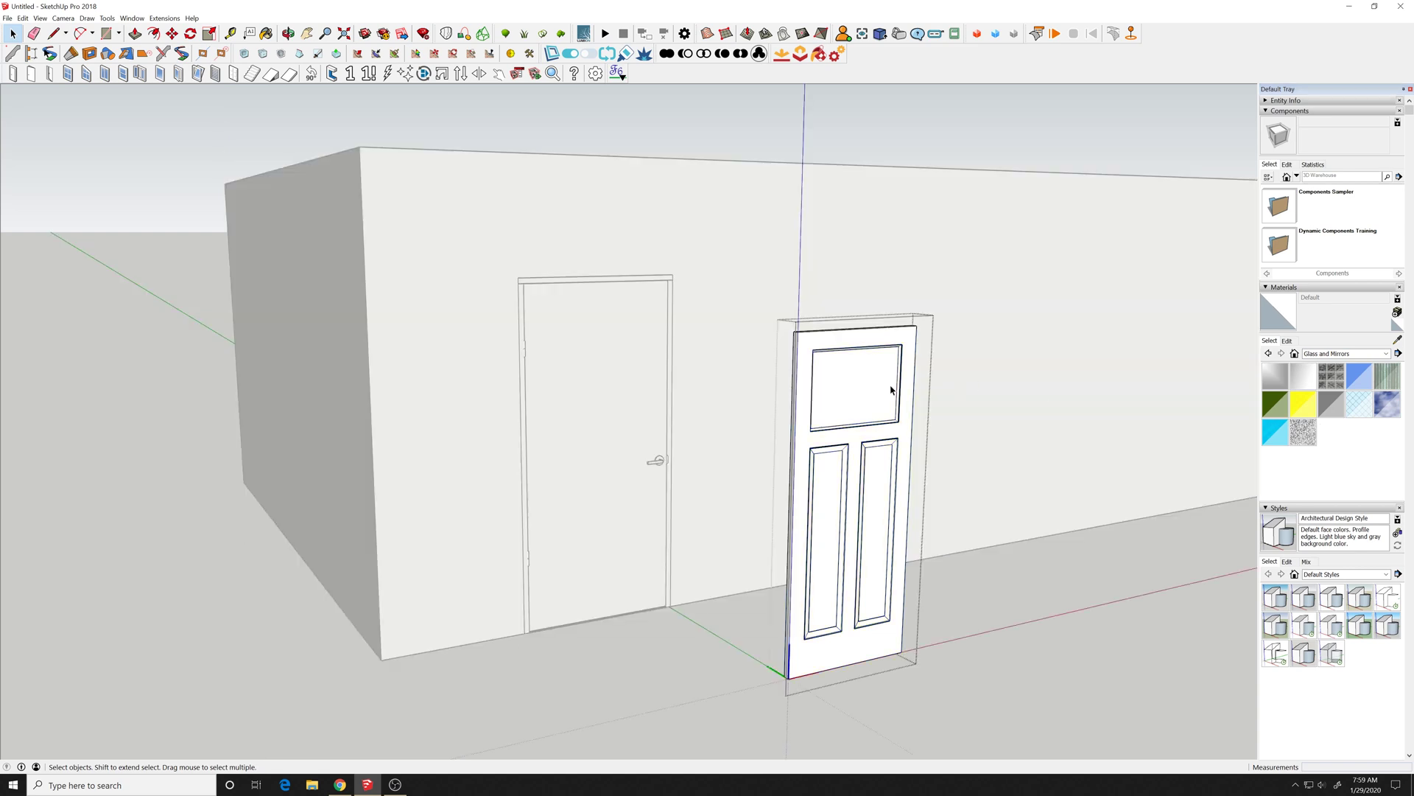
click(890, 389)
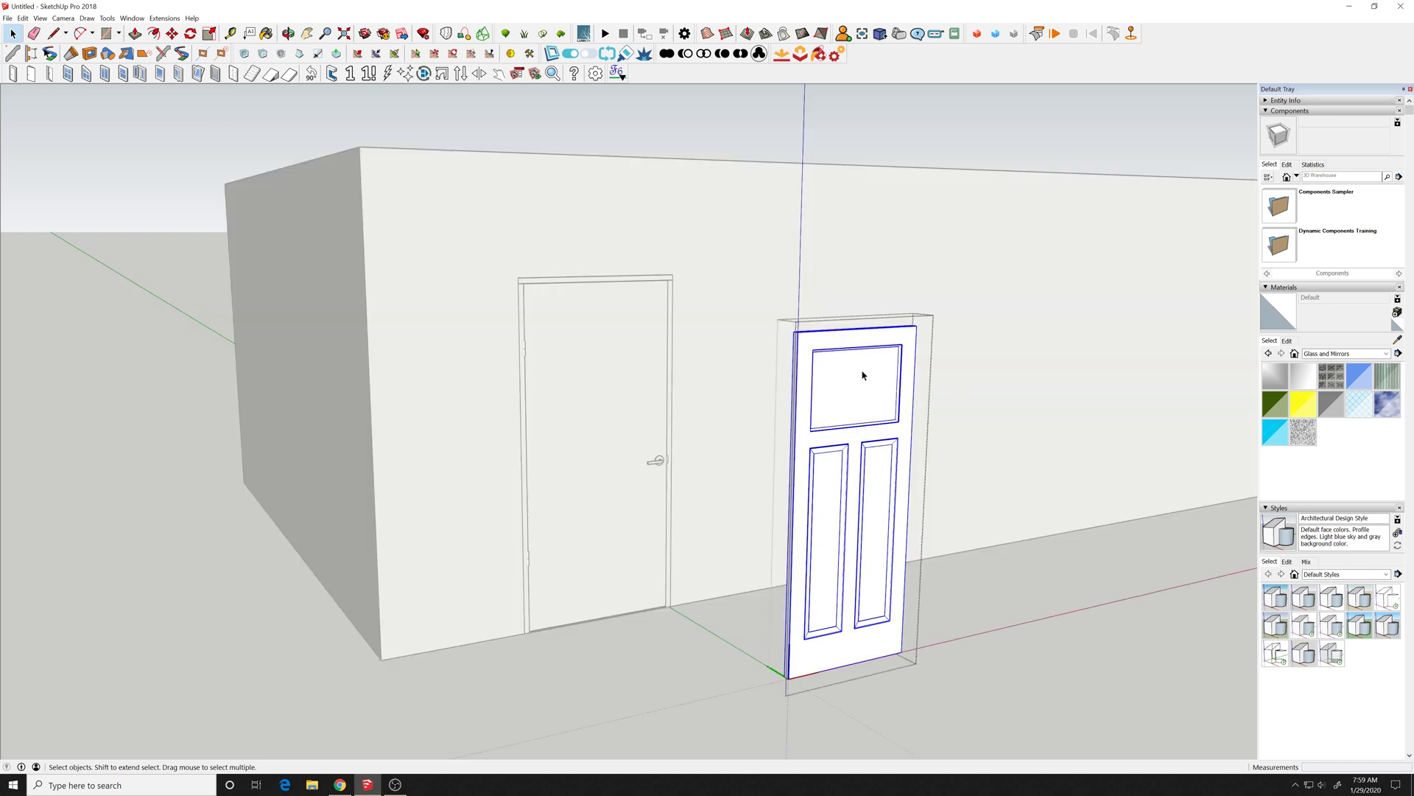
double_click(863, 374)
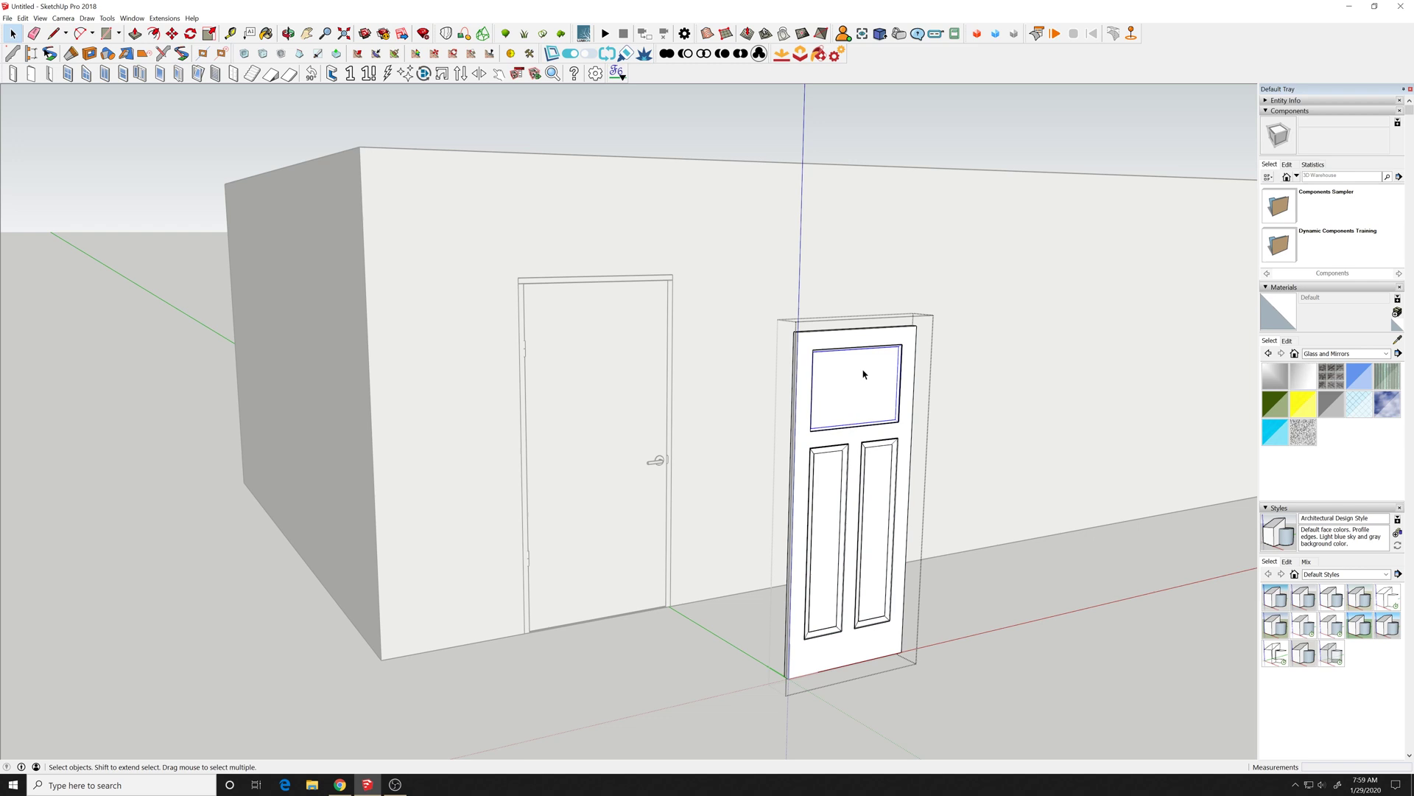
click(1331, 404)
click(877, 364)
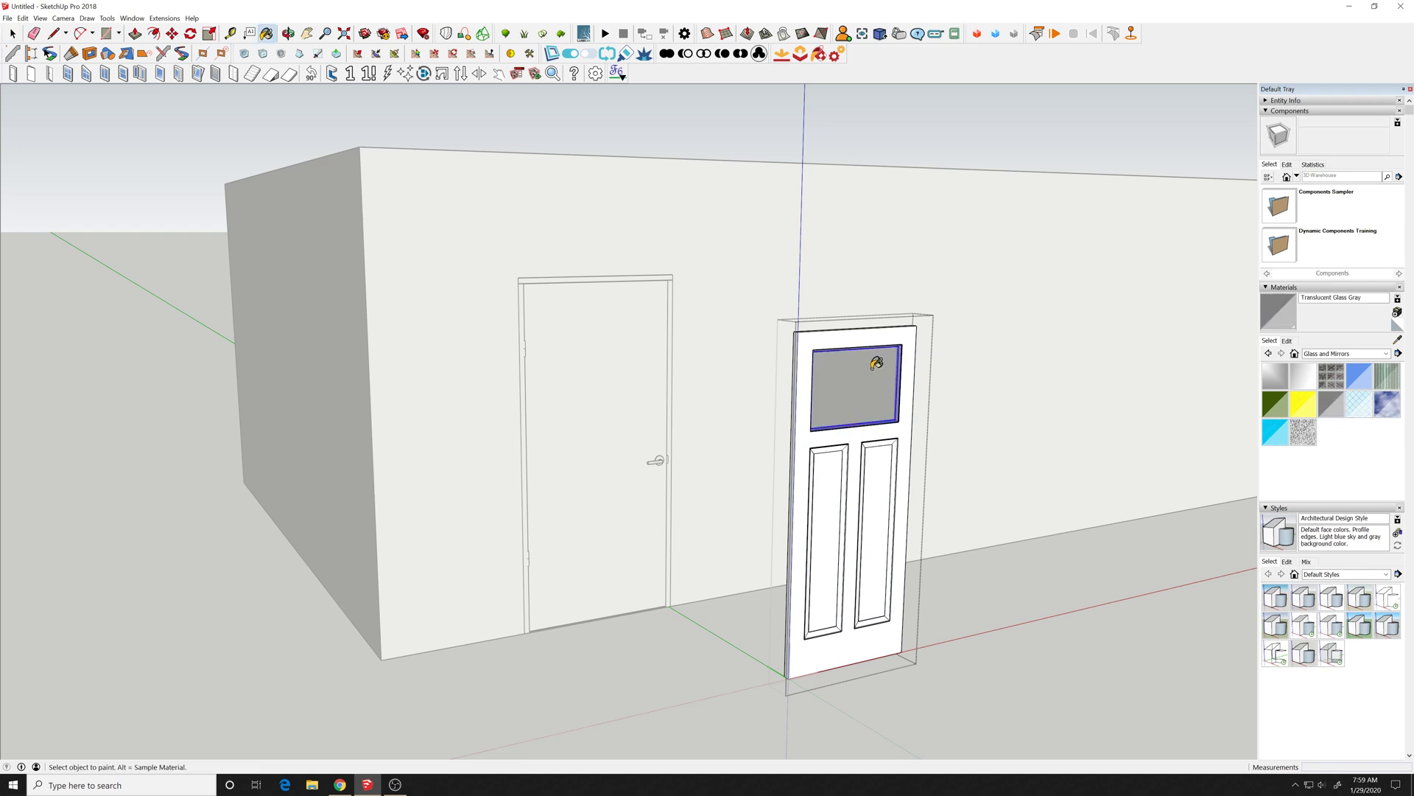
Step: Undo the upper pane's paint, open its nested components, and paint the inner glass face with Translucent Glass Gray
scroll(879, 370, up, 5)
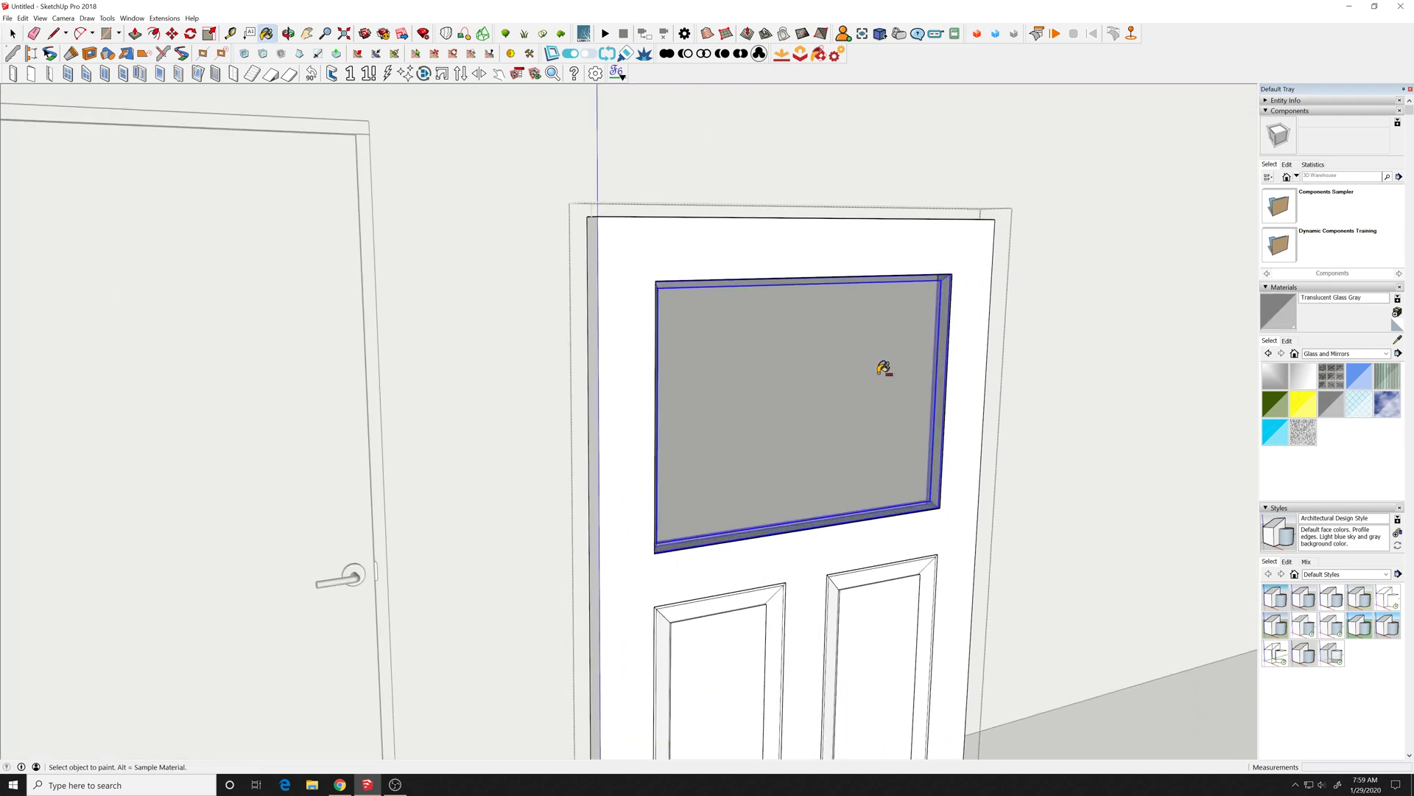
key(ctrl+z)
key(space)
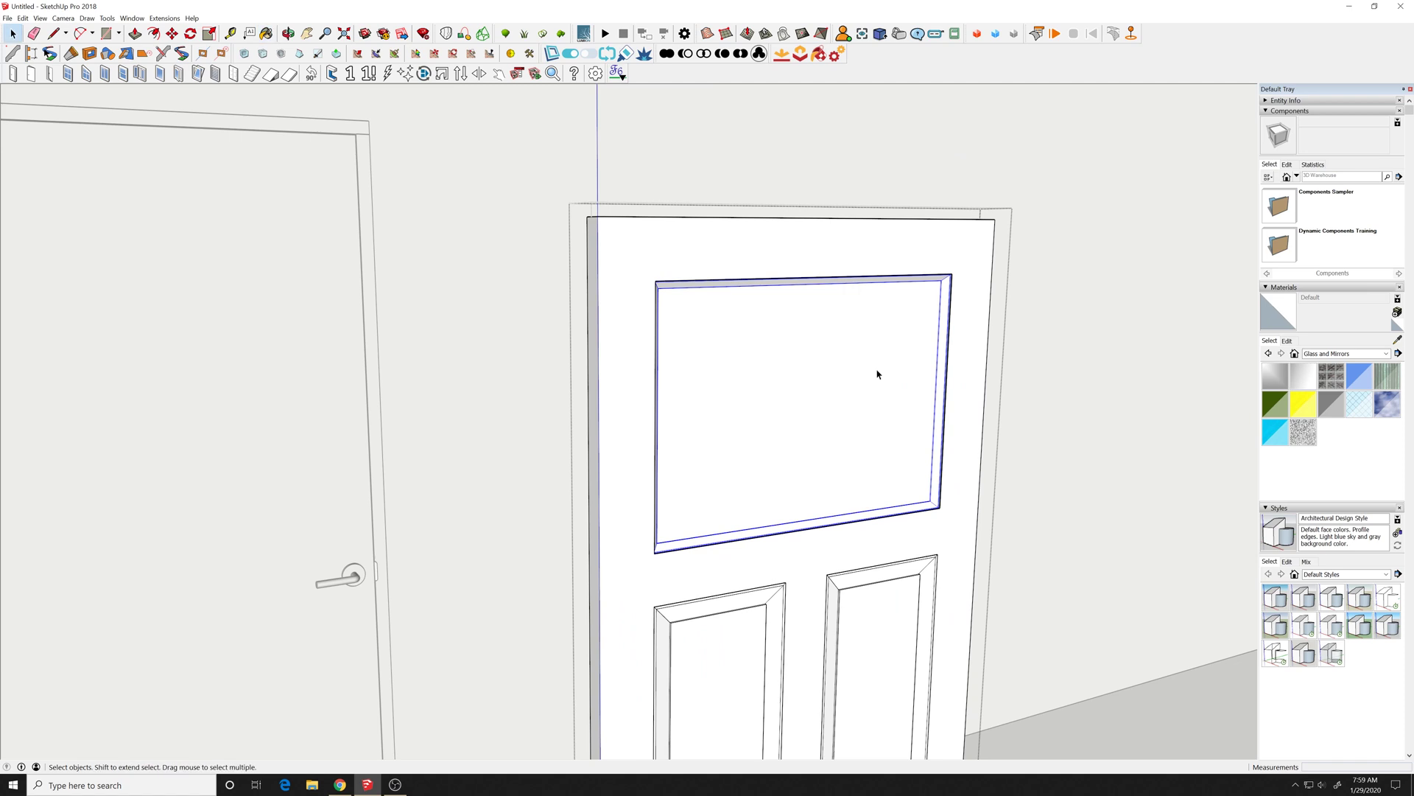
double_click(877, 374)
double_click(876, 374)
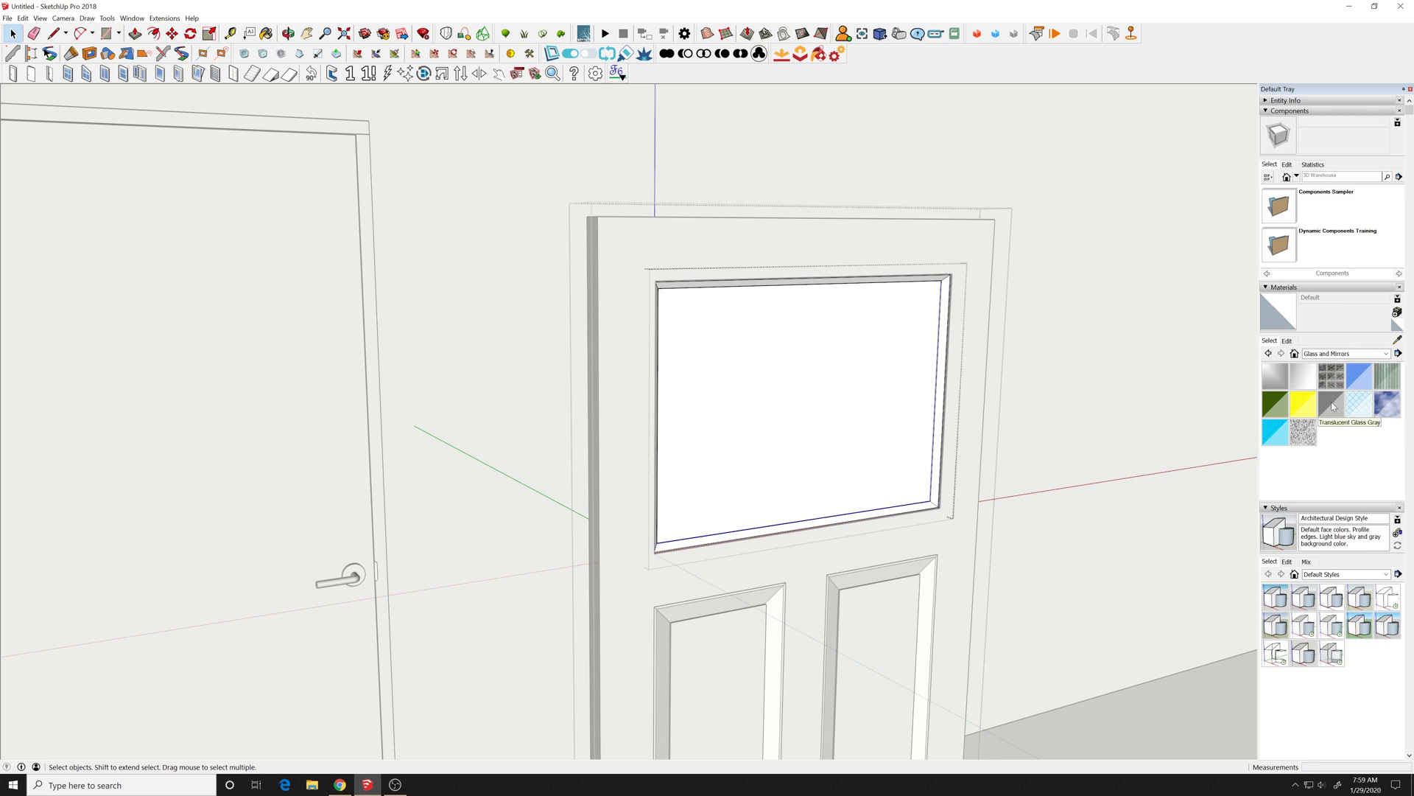
click(1332, 401)
click(889, 357)
mouse_move(780, 356)
middle_down()
mouse_move(830, 335)
mouse_move(847, 347)
mouse_move(391, 341)
middle_up()
scroll(846, 347, up, 3)
scroll(618, 385, up, 3)
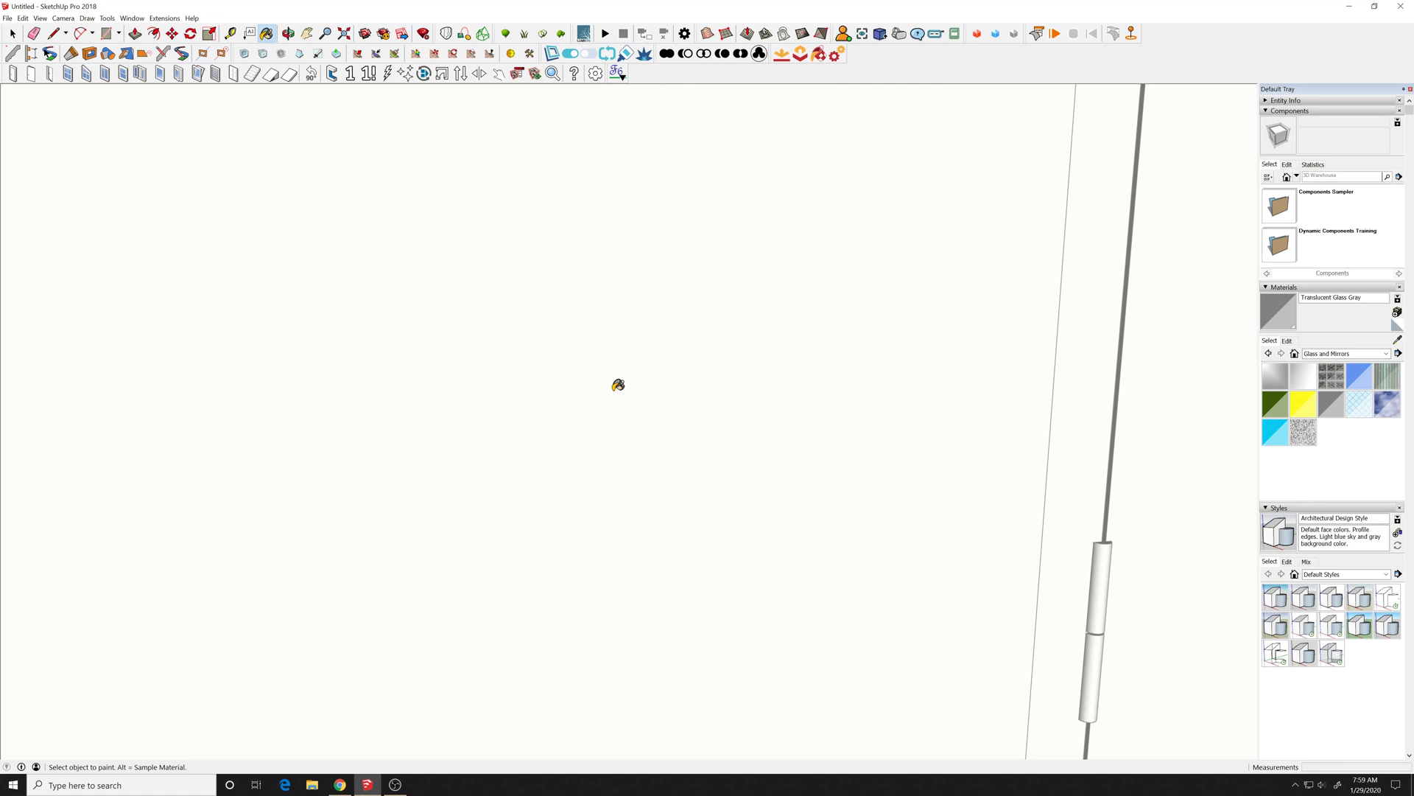
scroll(919, 407, down, 6)
click(13, 34)
Step: Open the dynamic Component Options for the existing flat door beside the panel door
scroll(794, 393, down, 1)
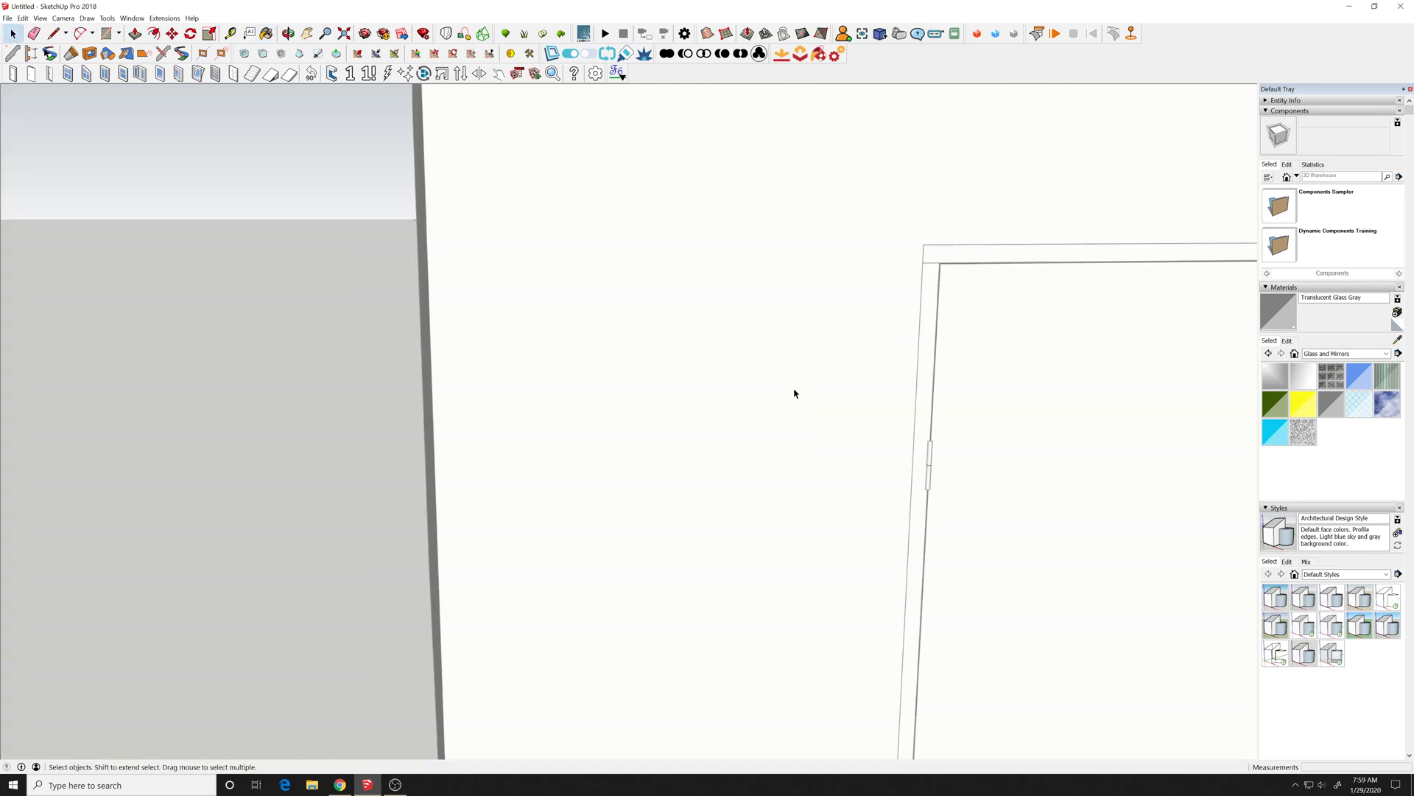
scroll(832, 402, down, 5)
shift+middle_drag(963, 438, 533, 303)
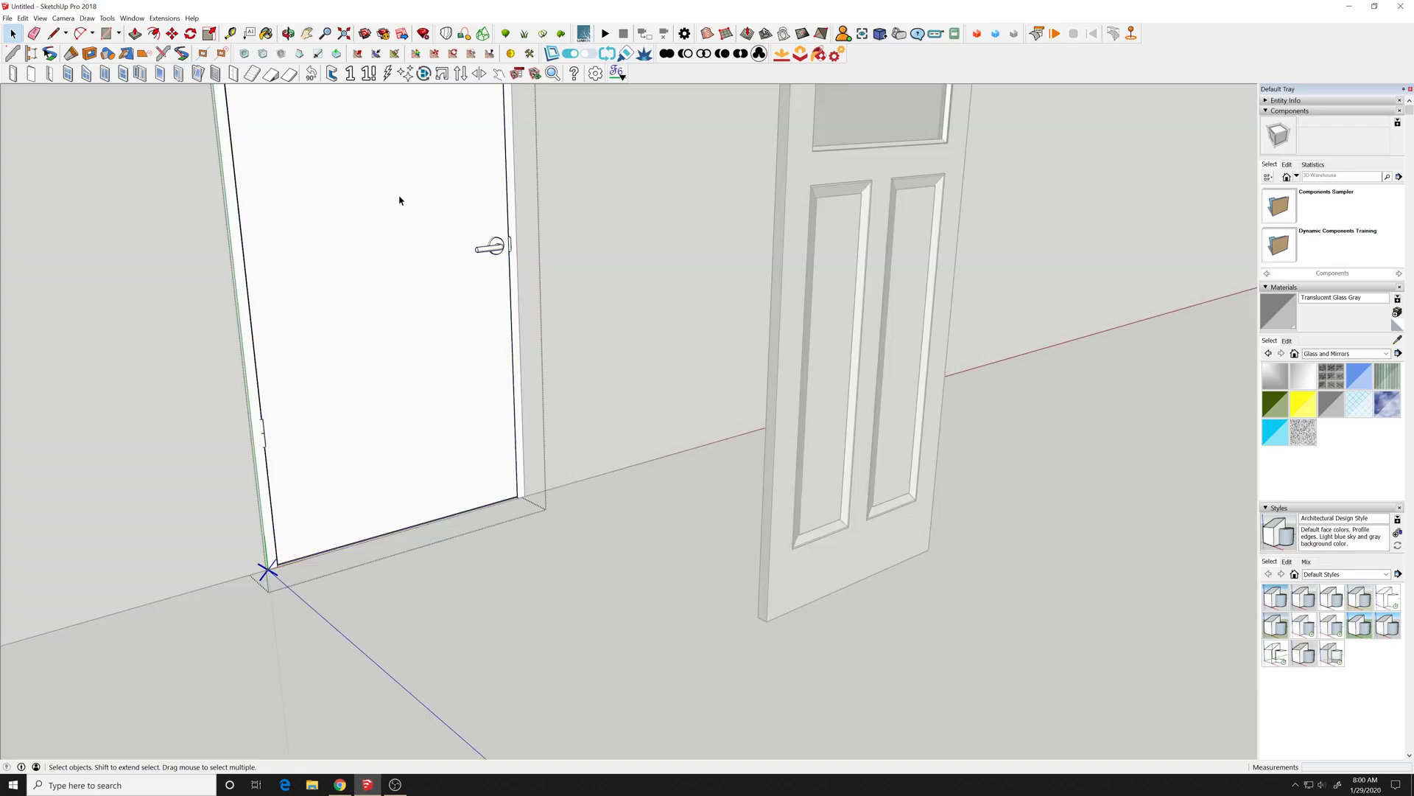
click(399, 201)
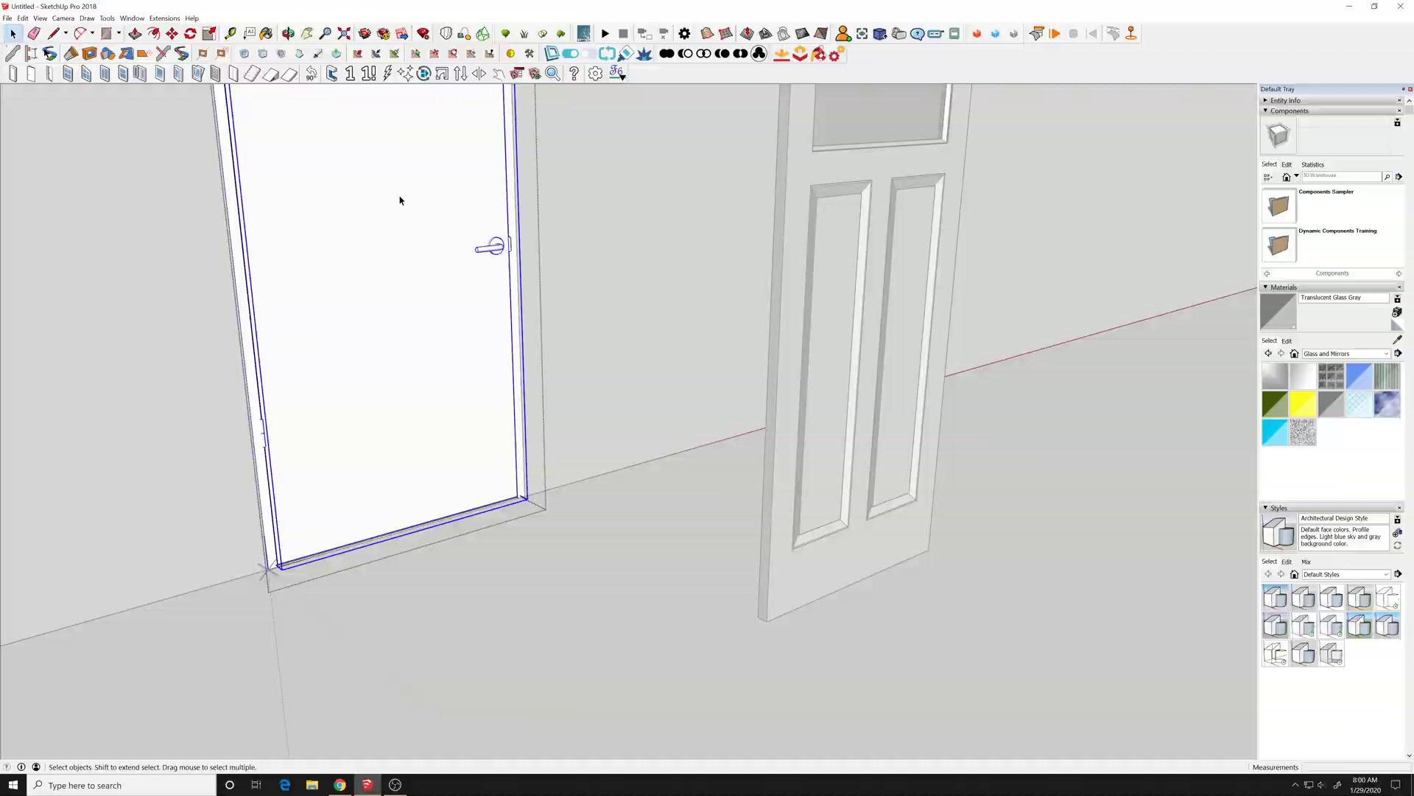
right_click(399, 201)
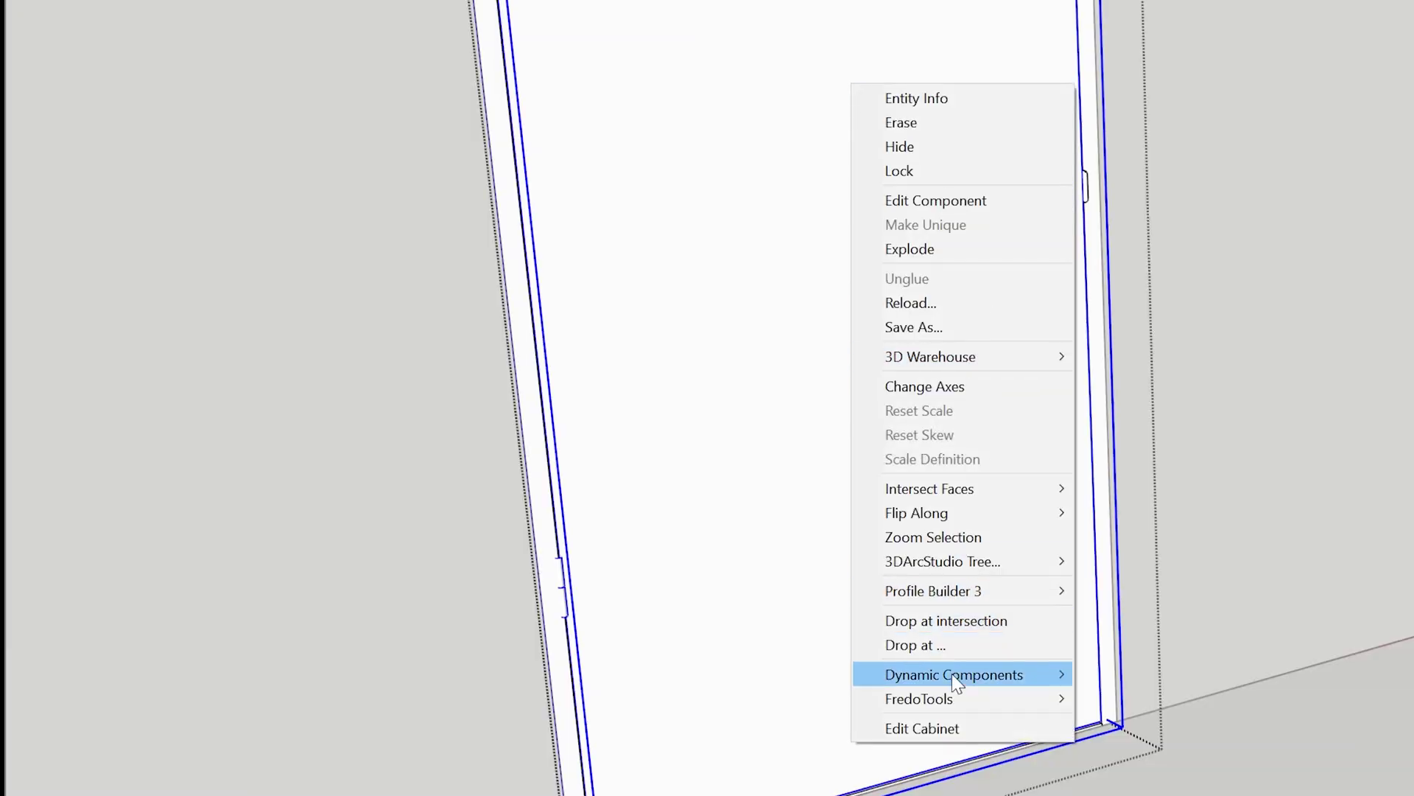
mouse_move(953, 676)
click(1170, 676)
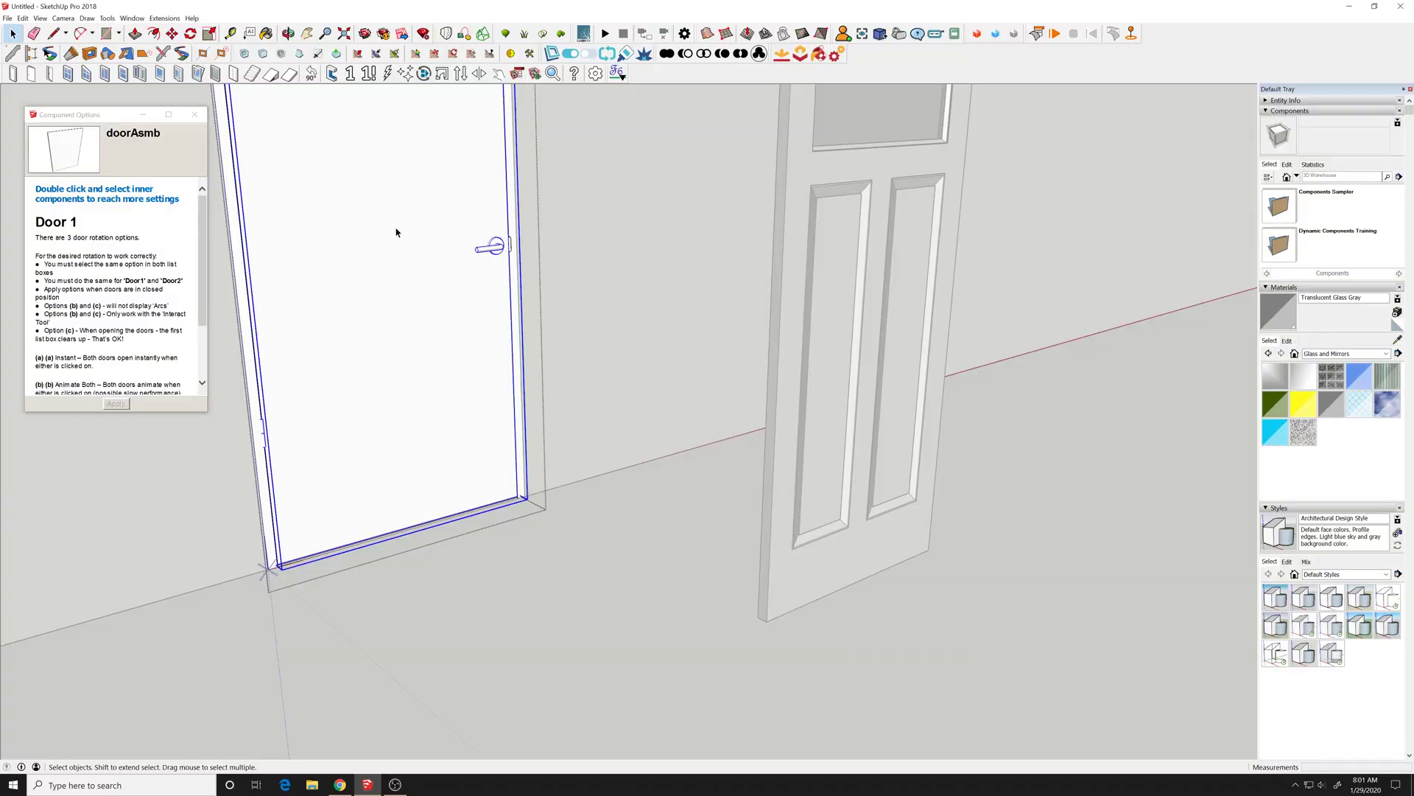
Step: Set the Door / Panel - Thickness of the FlexDoor component nested in the existing door to 1.5" and apply it
double_click(397, 232)
key(Escape)
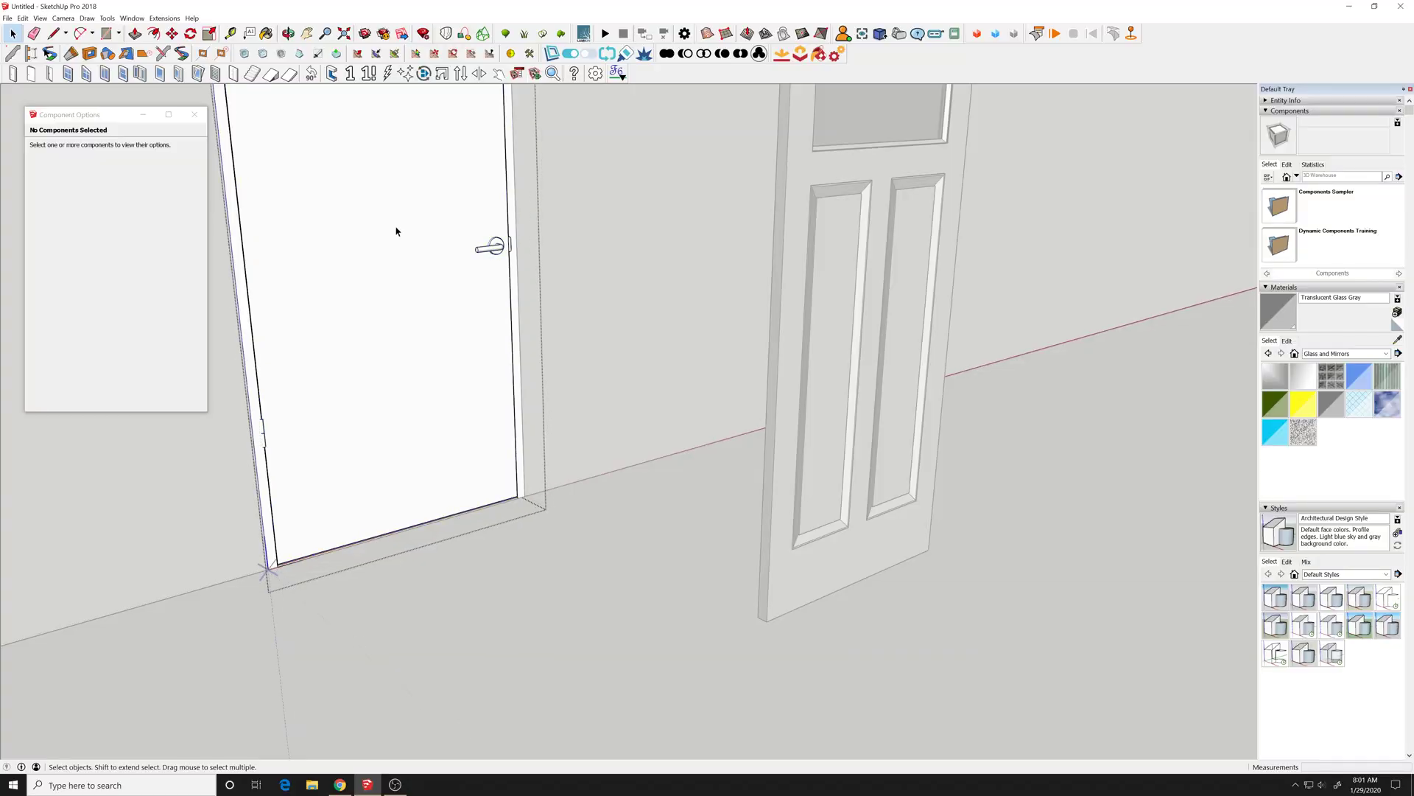
key(Escape)
click(396, 232)
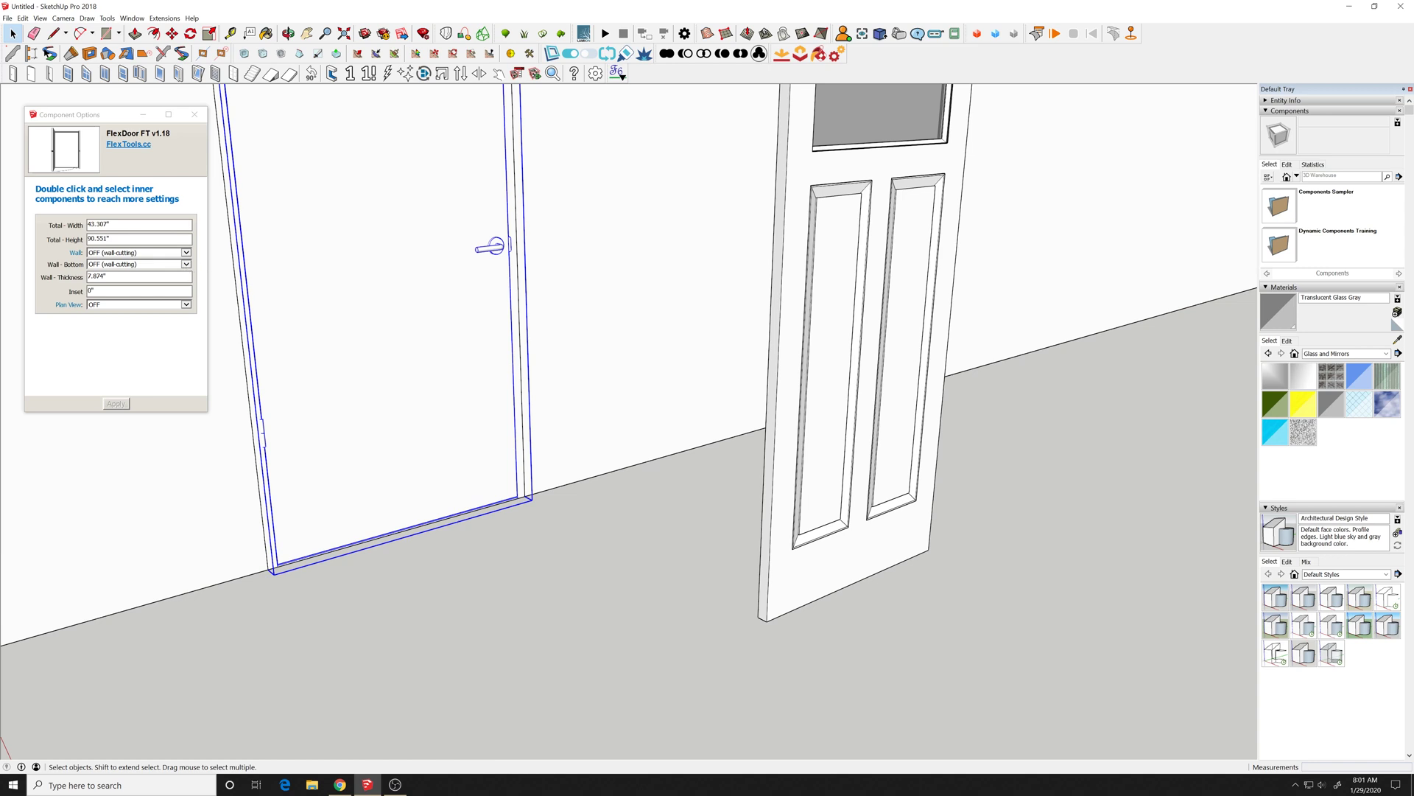
double_click(389, 247)
click(384, 247)
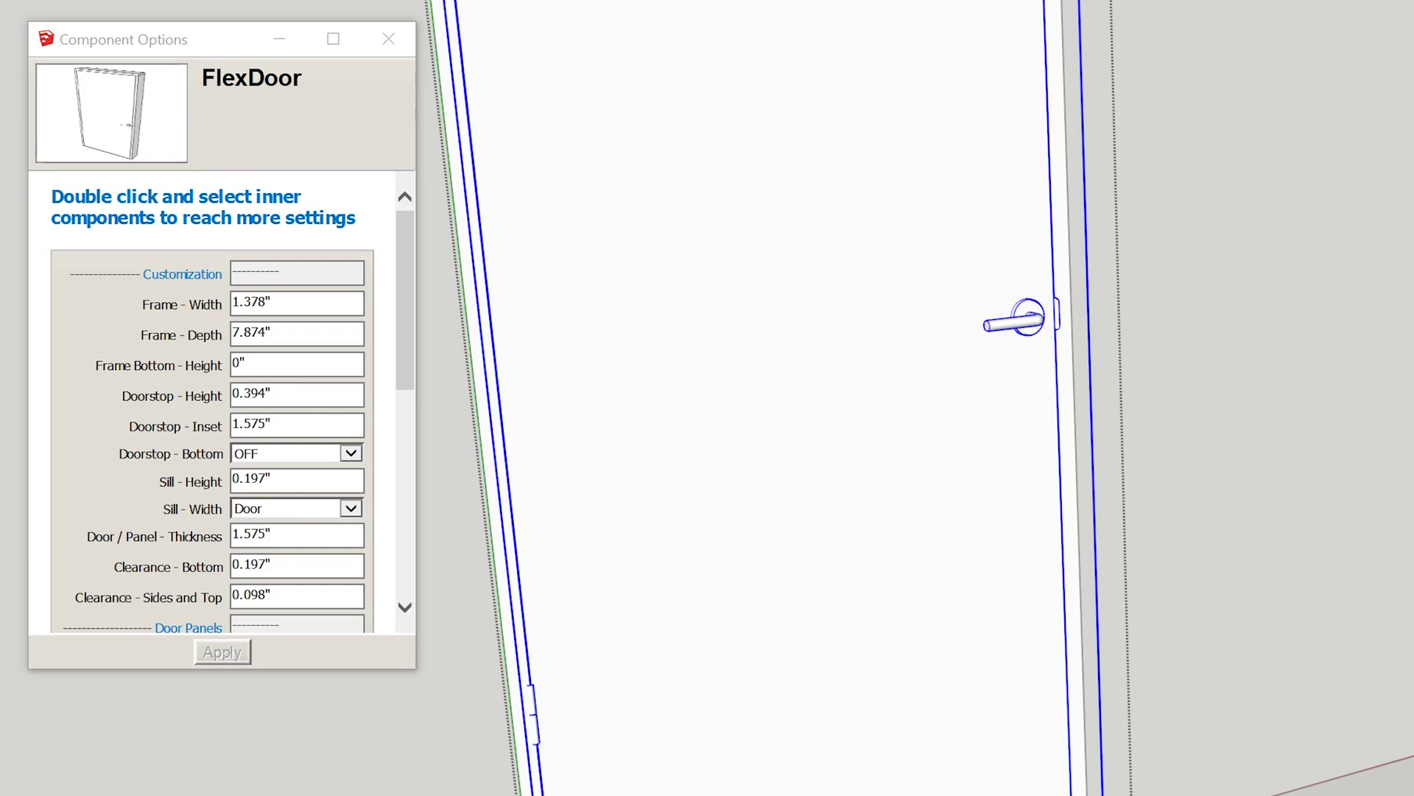
click(316, 529)
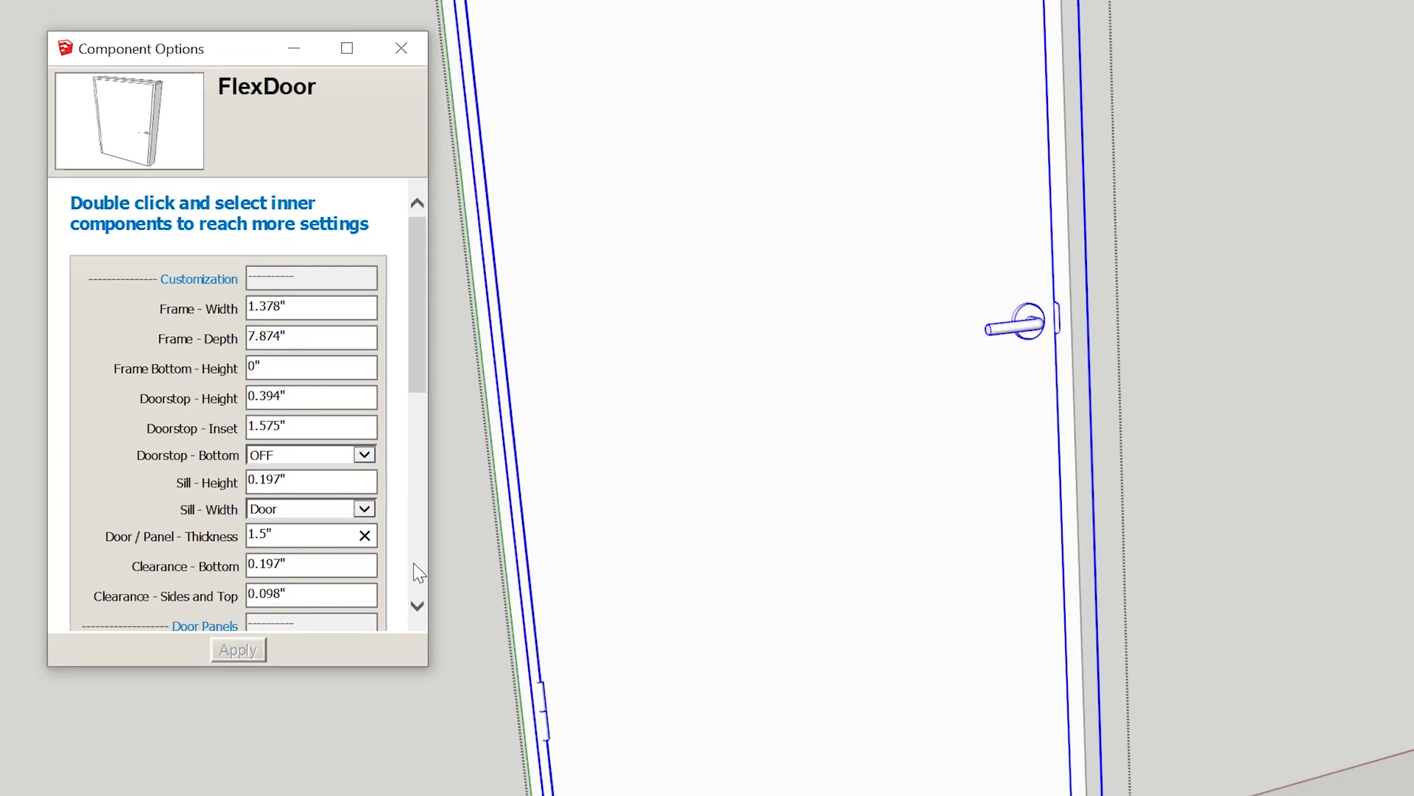
key(Tab)
click(250, 652)
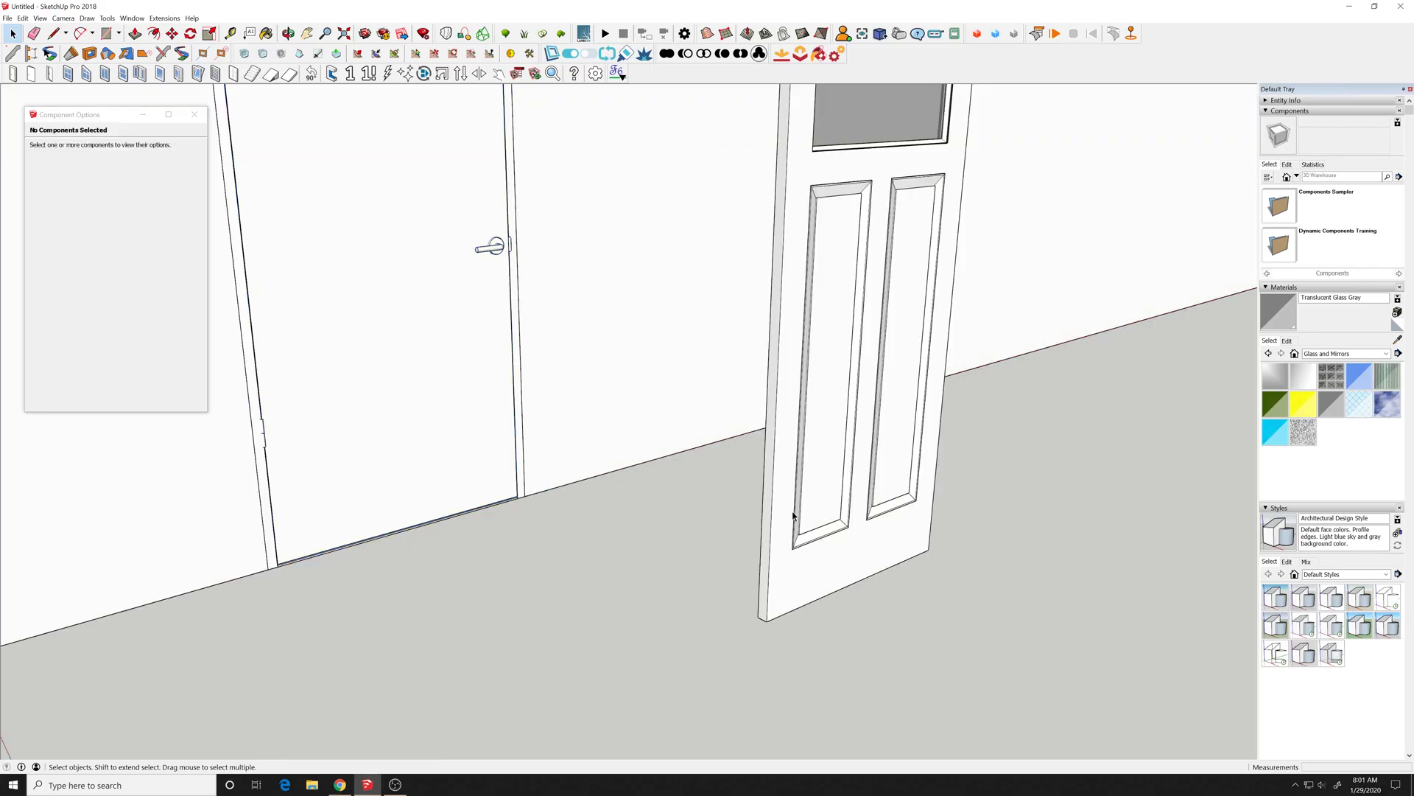
Step: Close the component options and move the imported panel door by its bottom corner onto the existing door leaf's hinge-side bottom corner
click(794, 549)
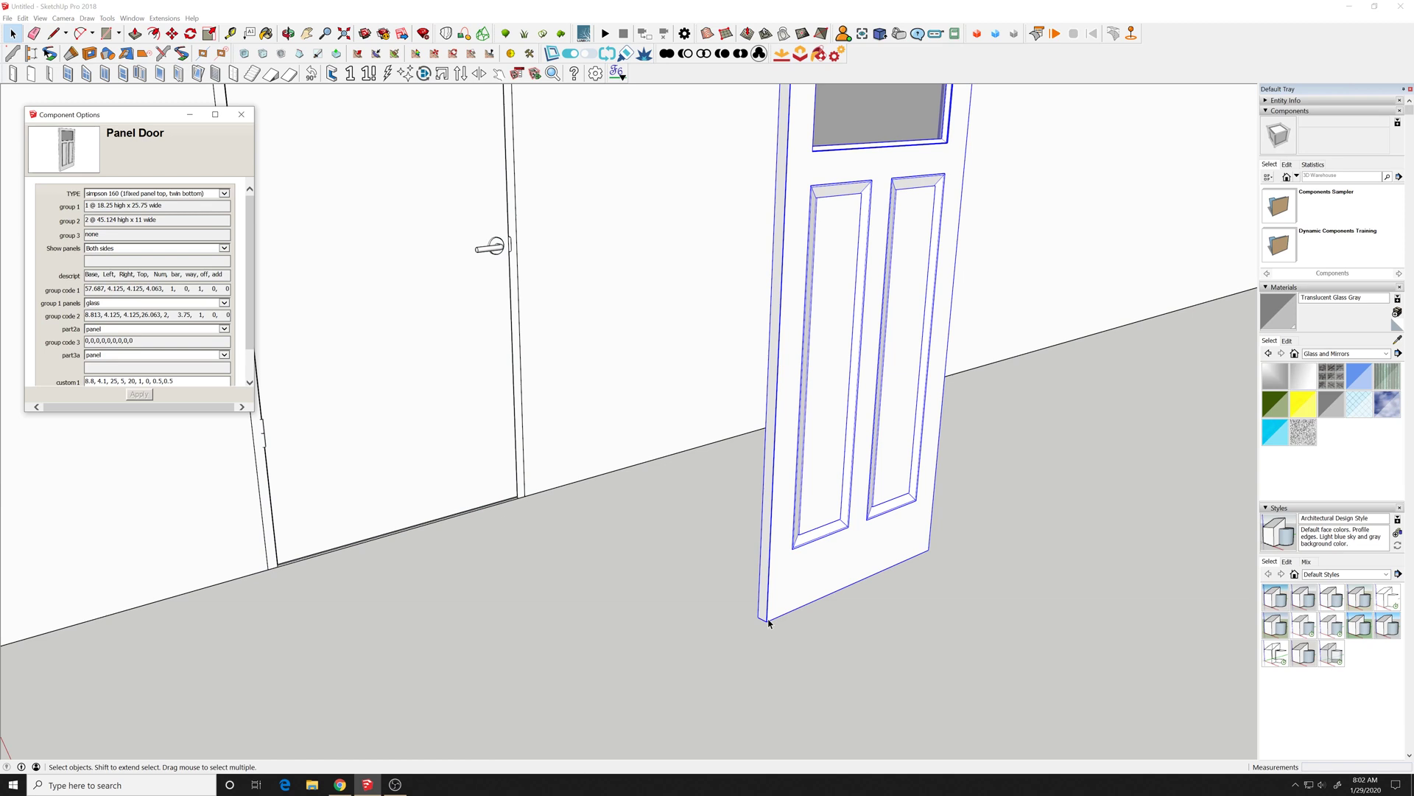
click(241, 115)
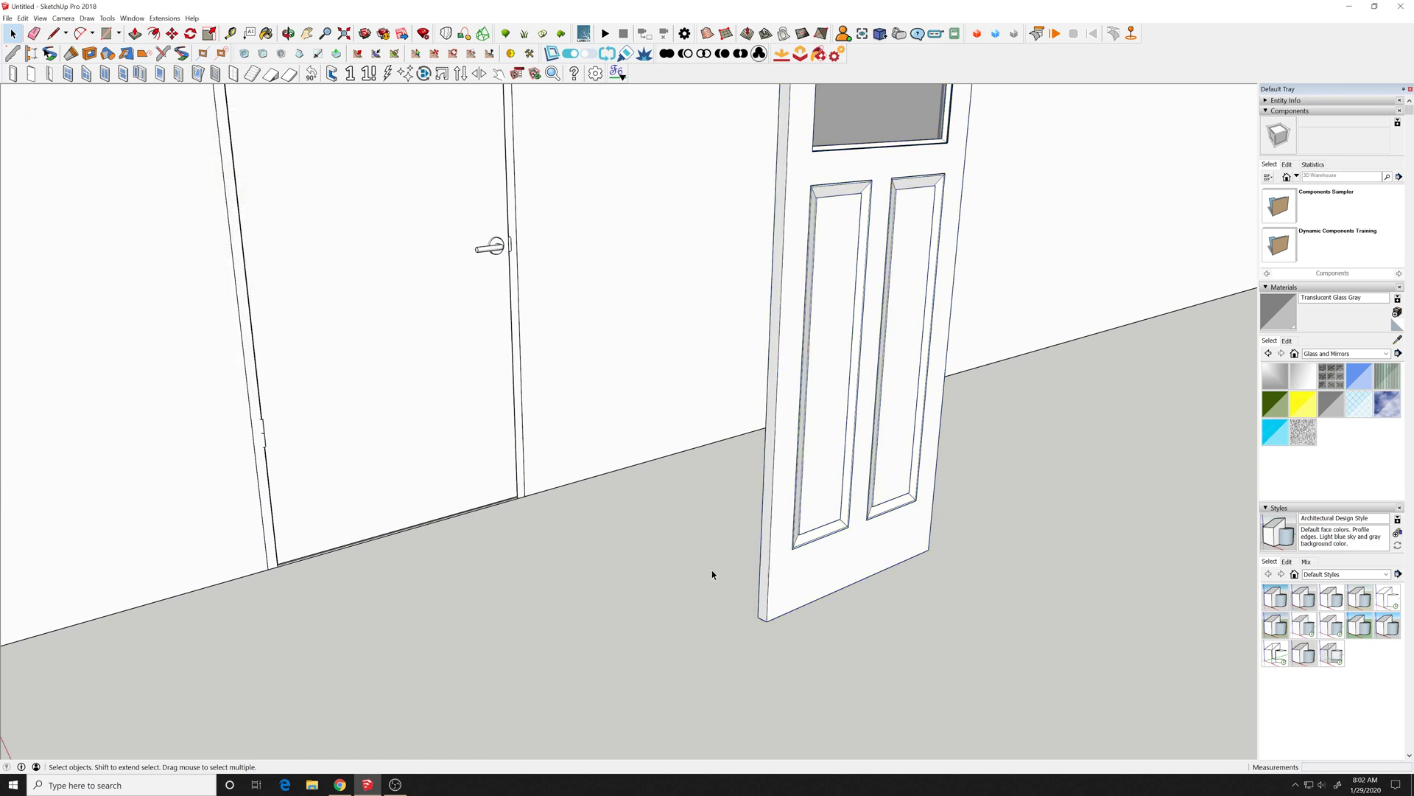
key(m)
click(767, 621)
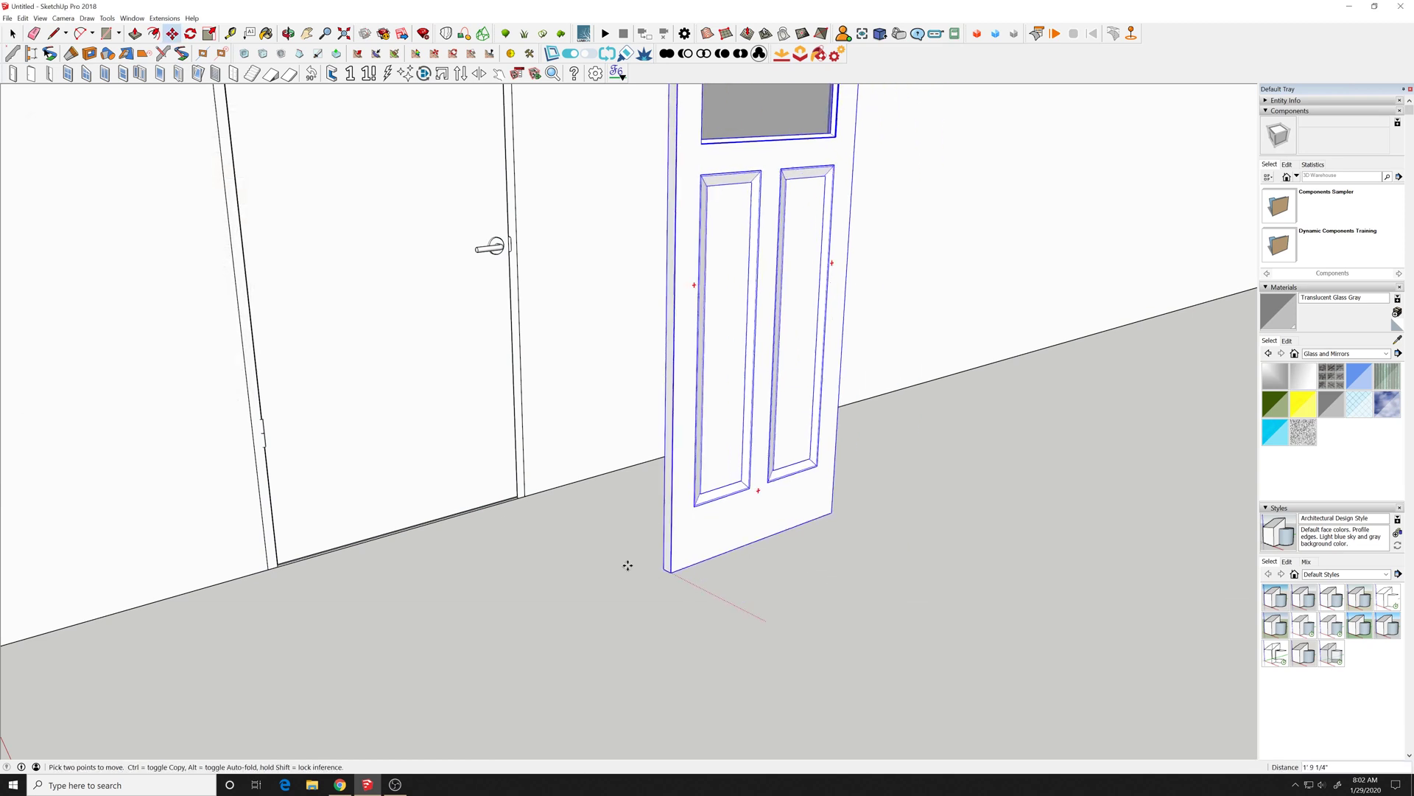
middle_drag(573, 554, 814, 531)
scroll(495, 518, up, 6)
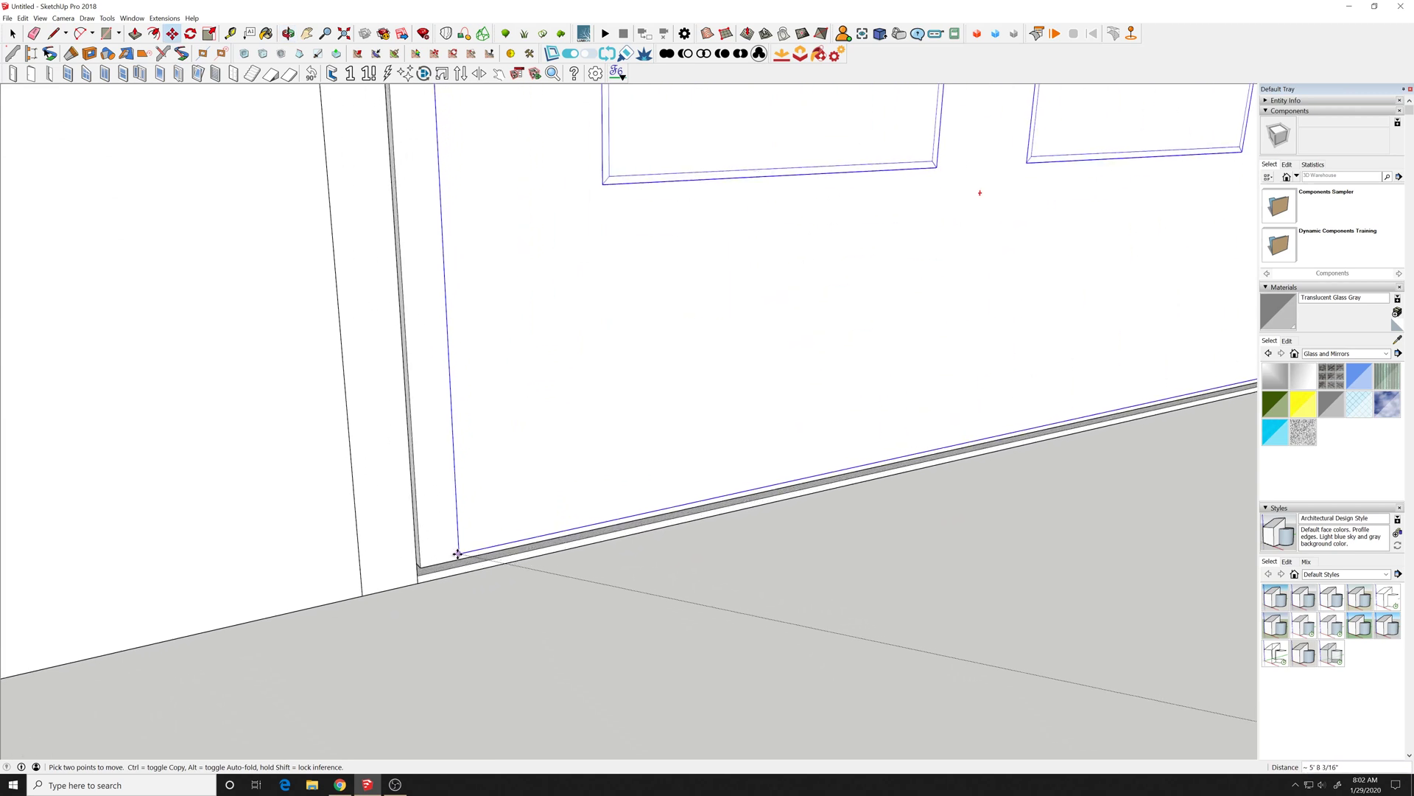
click(404, 573)
scroll(506, 511, down, 6)
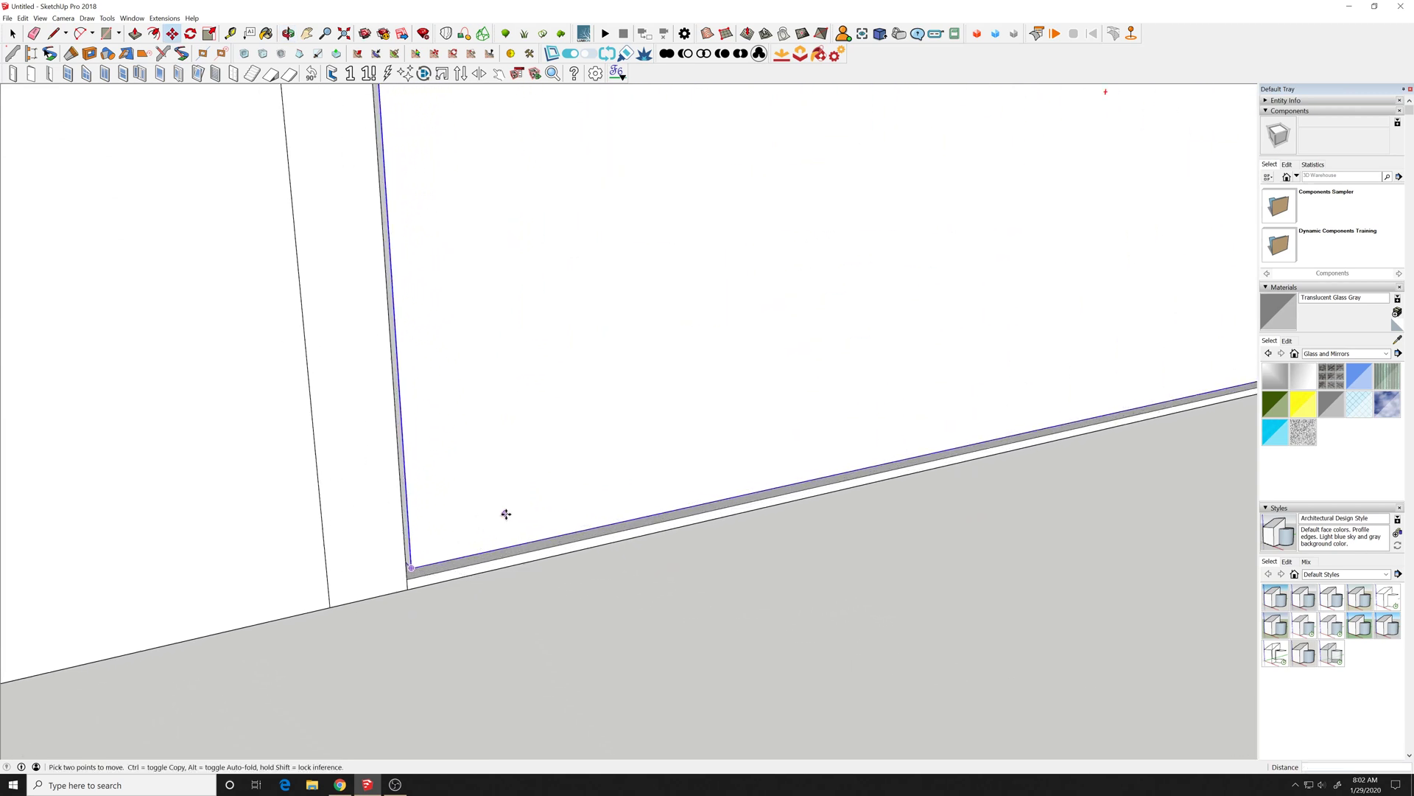
scroll(612, 506, down, 4)
key(space)
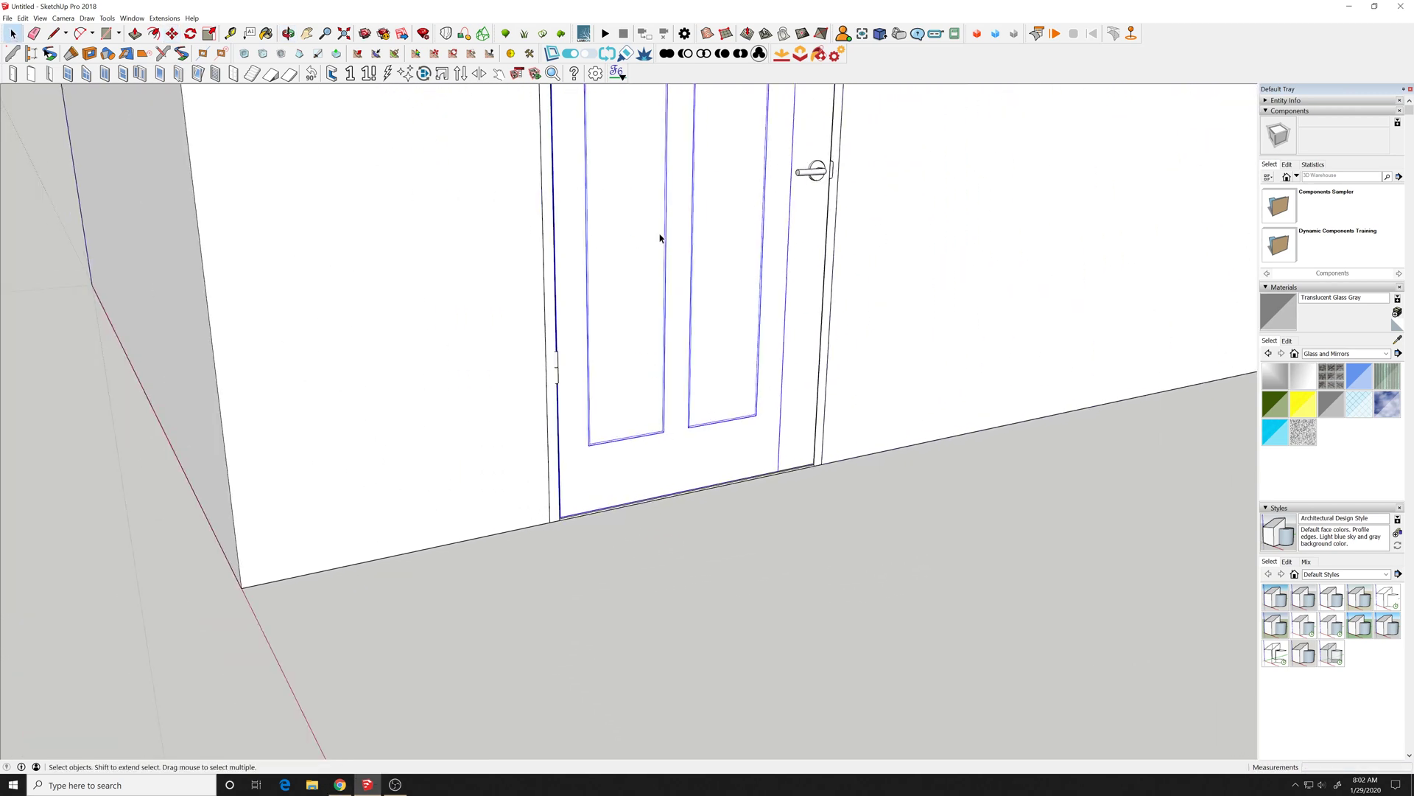
Step: Scale the panel door from its upper handle-side corner by about 1.19 in width and 1.11 in height to match the existing leaf
shift+middle_drag(660, 236, 672, 511)
scroll(741, 266, down, 1)
shift+middle_drag(741, 265, 715, 358)
key(s)
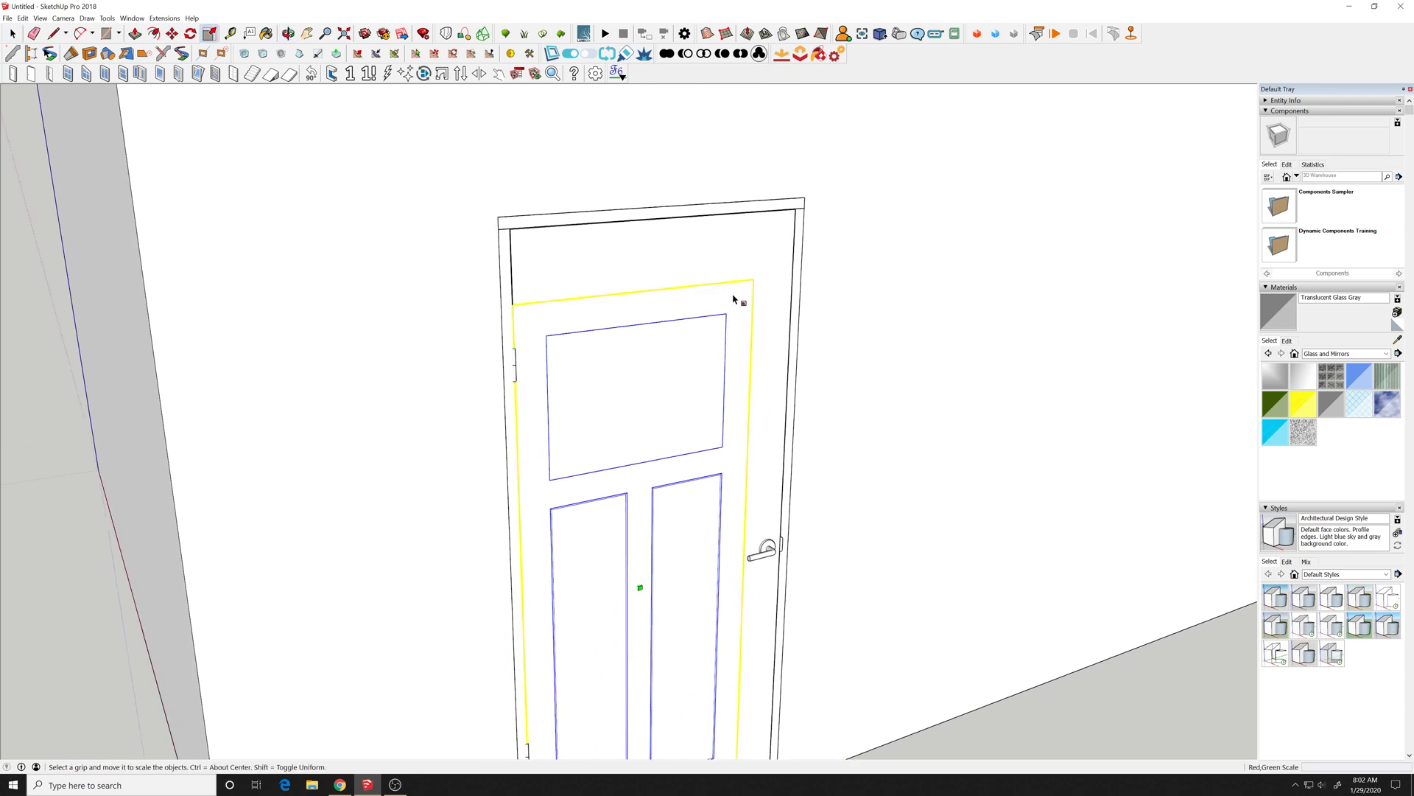
click(753, 287)
scroll(719, 180, down, 3)
scroll(726, 158, up, 8)
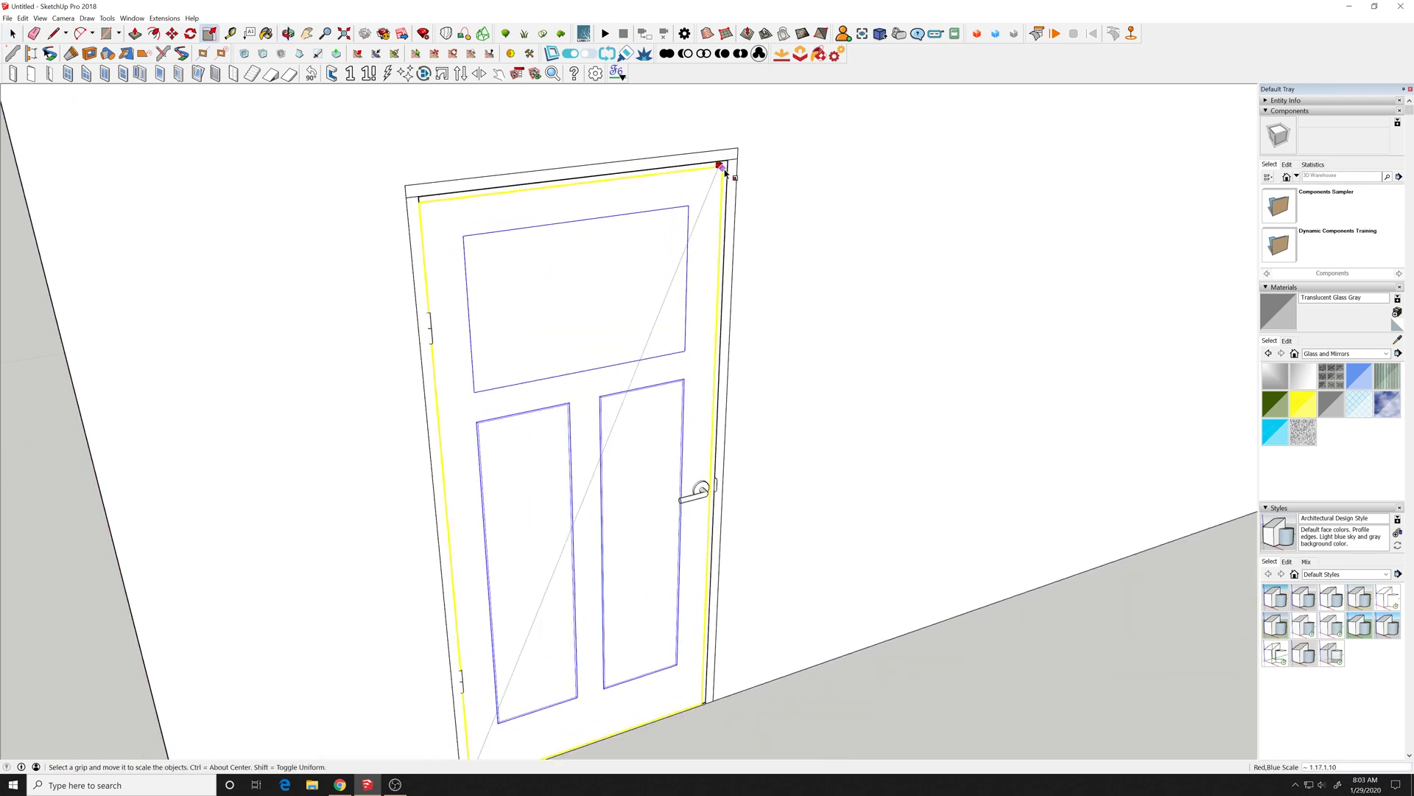
scroll(729, 158, up, 2)
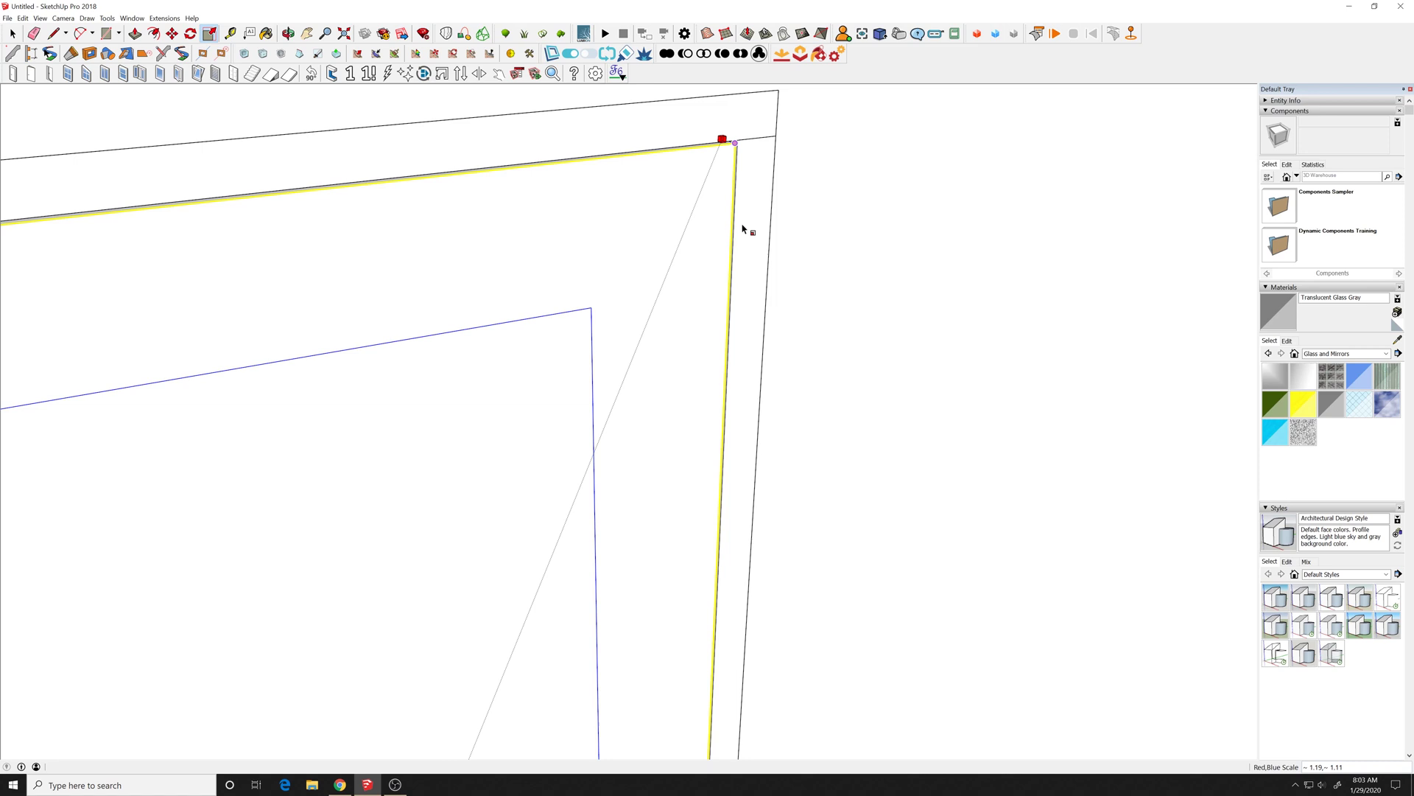
click(747, 250)
click(11, 33)
Step: Remove the scaled panel door from in front of the existing flat door
scroll(581, 309, down, 10)
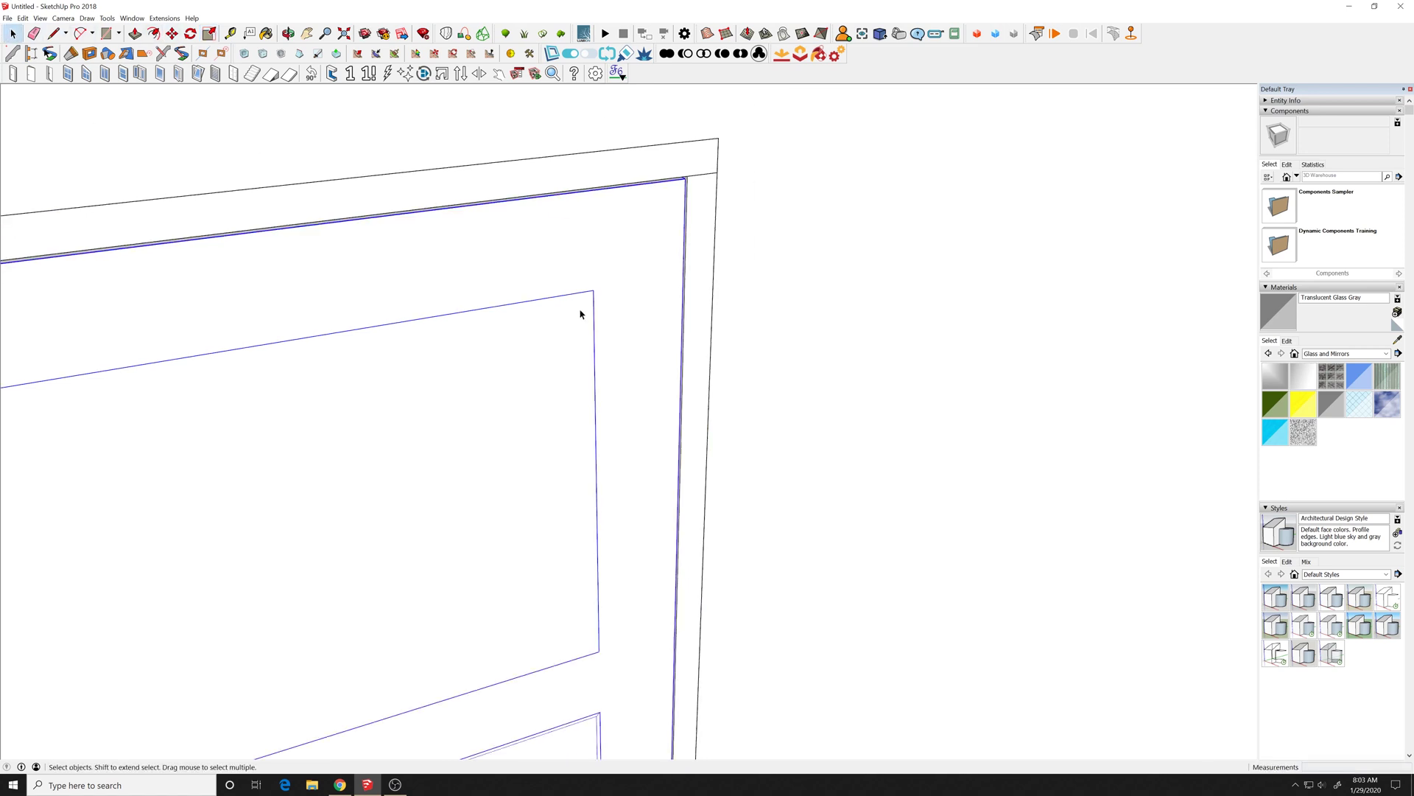
shift+middle_drag(734, 310, 660, 369)
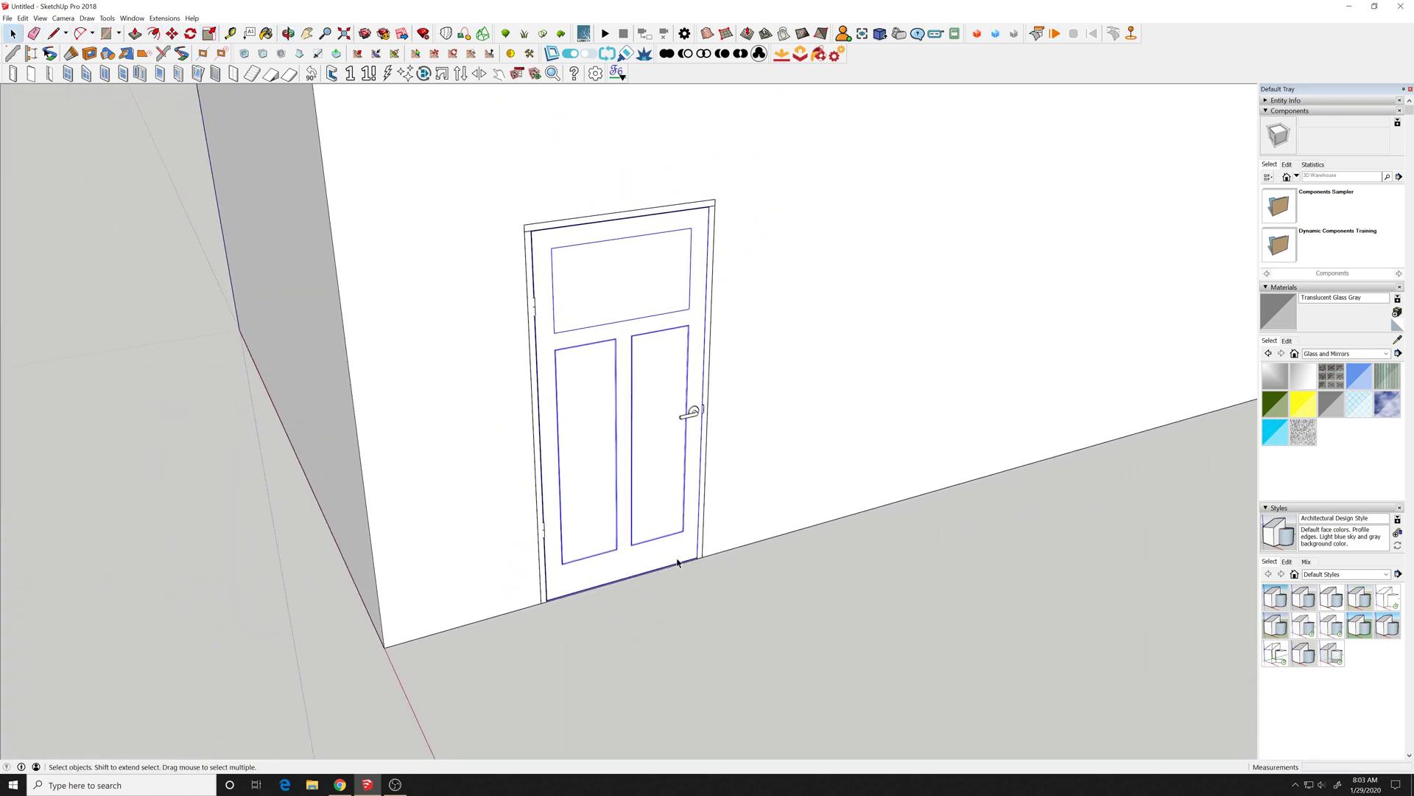
key(Delete)
Step: Open the existing door's nested components down to the leaf's front face and show the Component Options
double_click(669, 397)
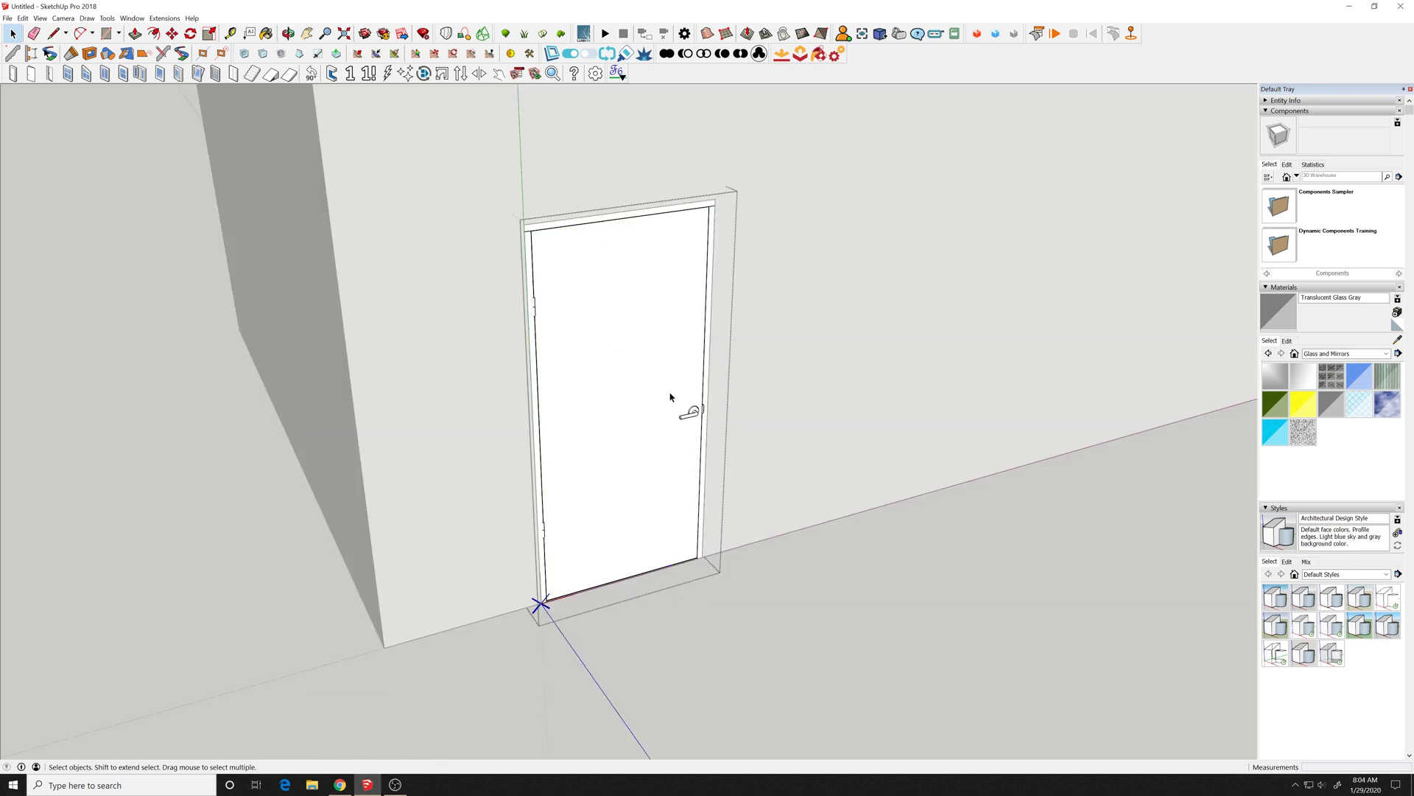
double_click(666, 396)
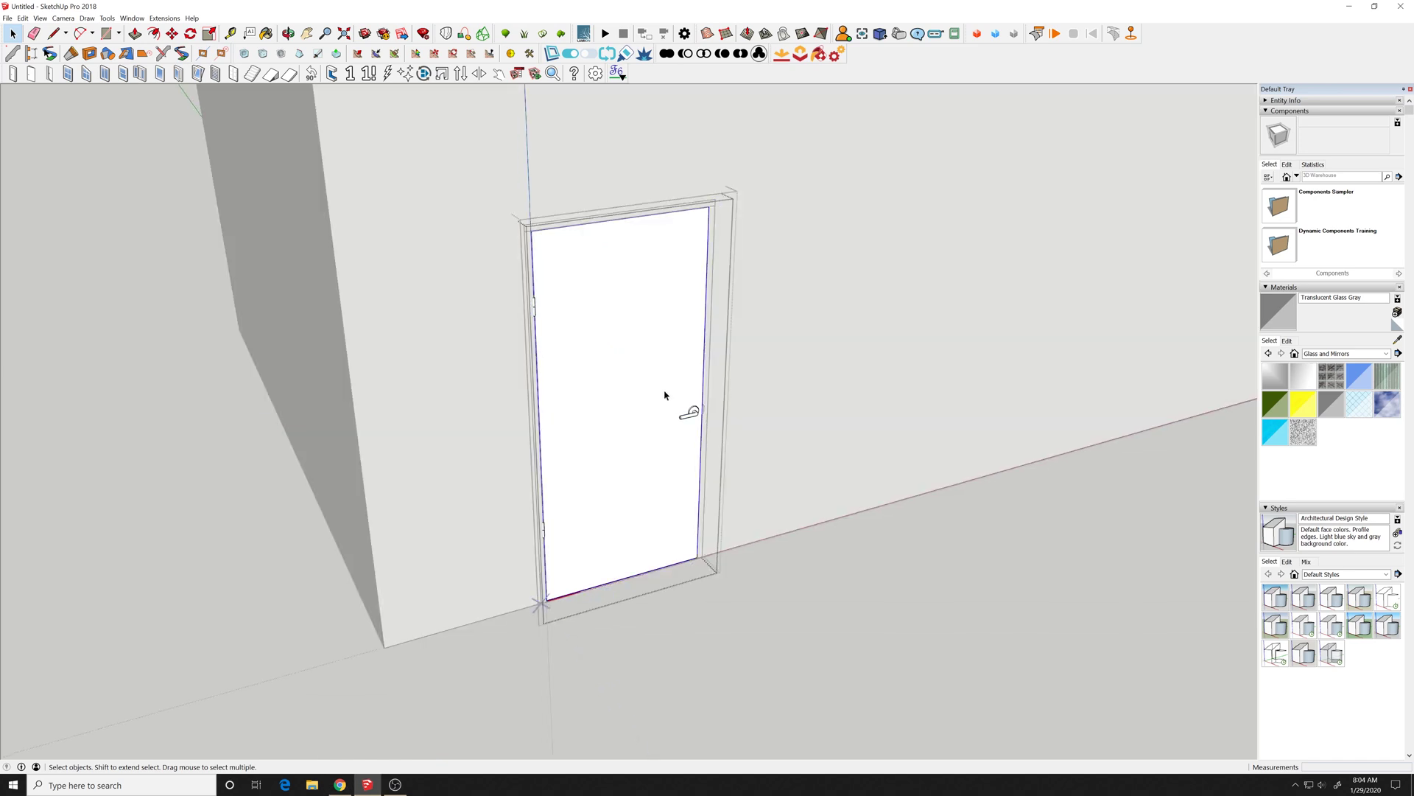
click(663, 395)
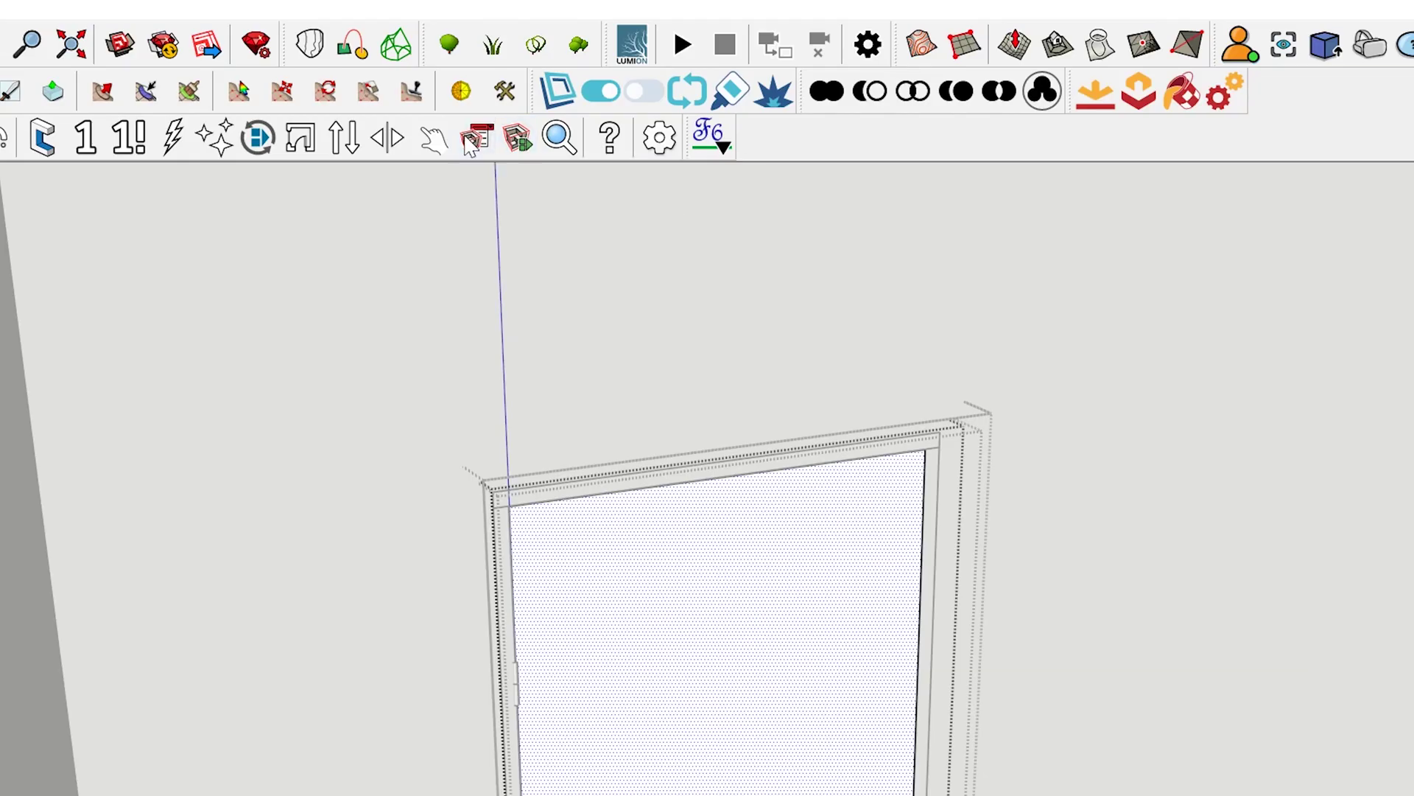
click(471, 139)
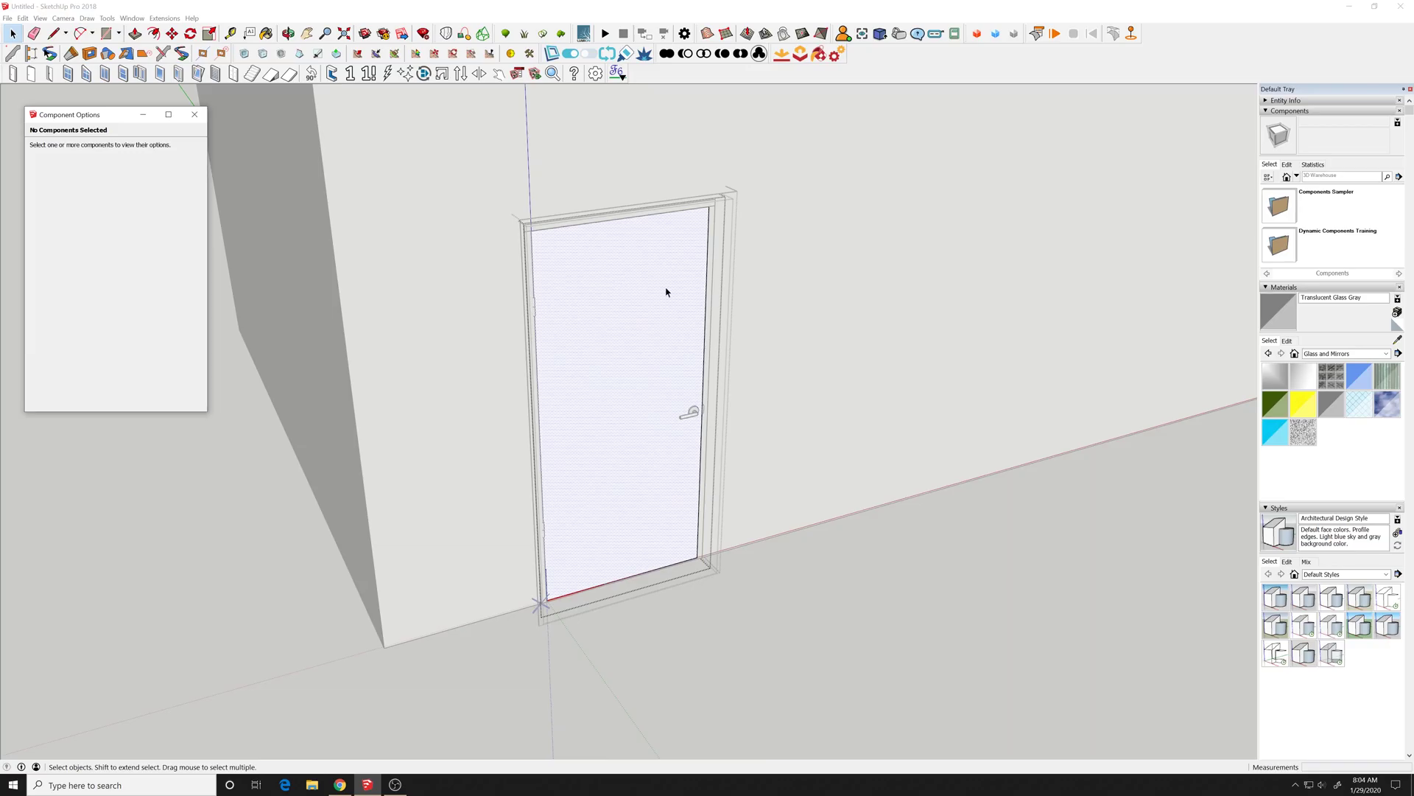
click(727, 214)
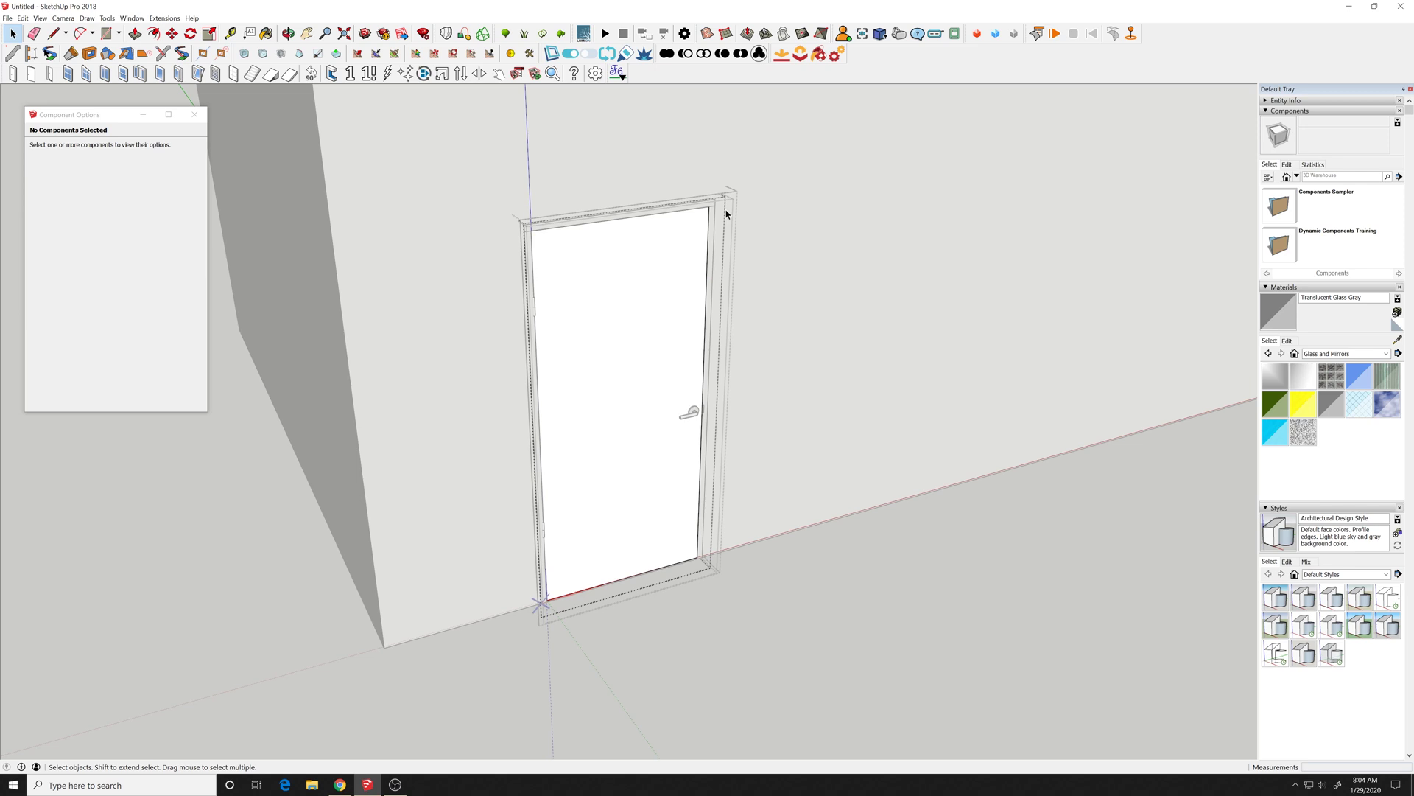
click(691, 225)
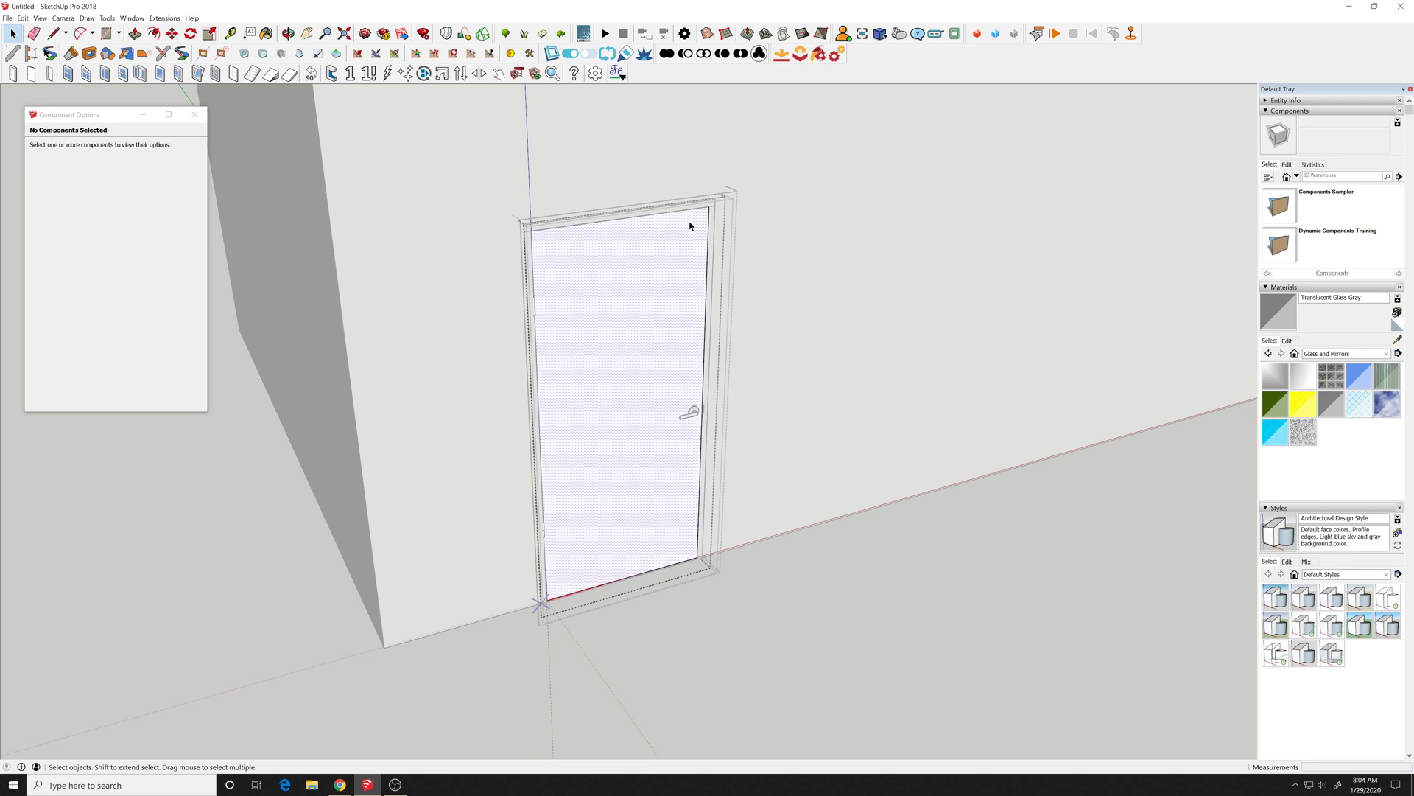
click(726, 215)
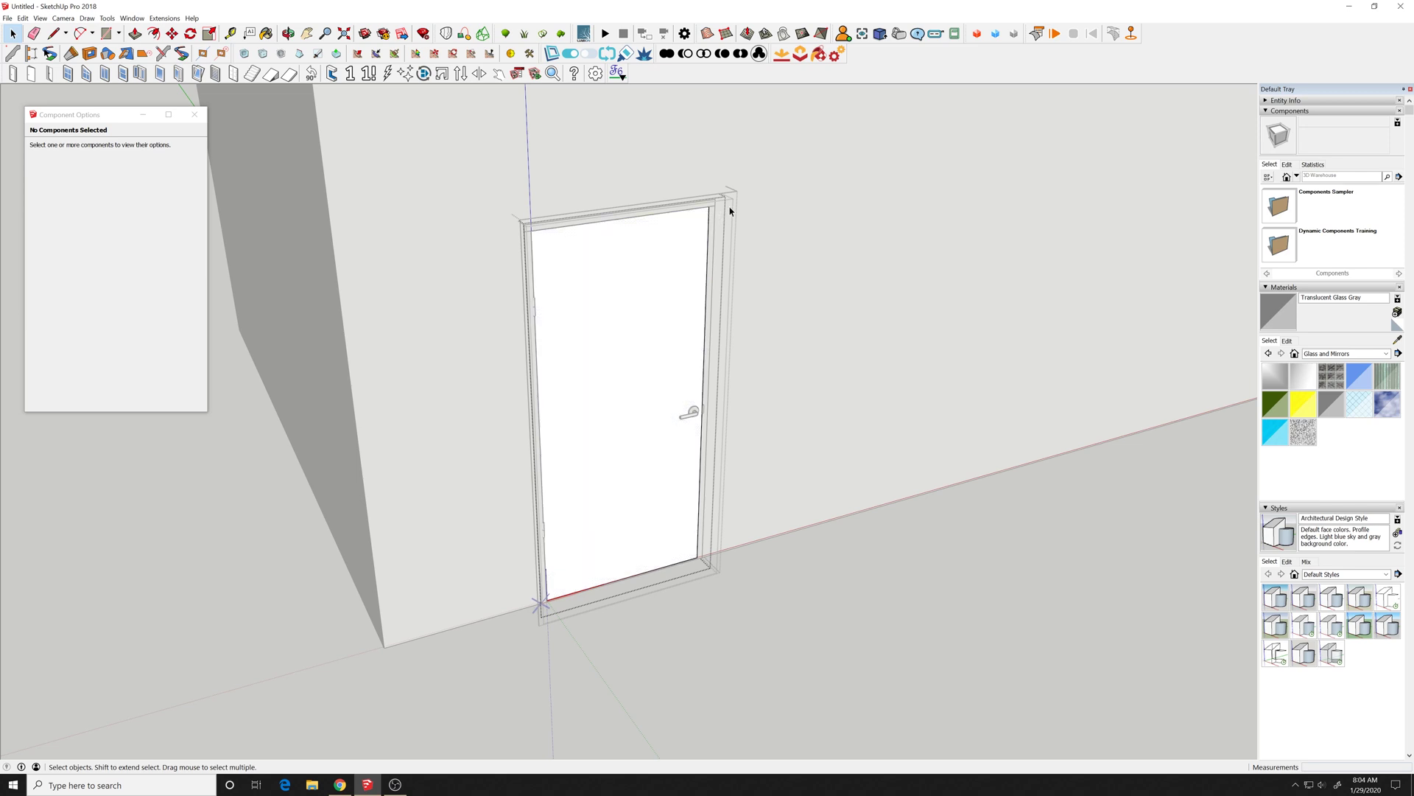
click(731, 212)
Step: Select the doorClearPanel component that forms the existing door's leaf and apply Scale Definition to it
click(696, 226)
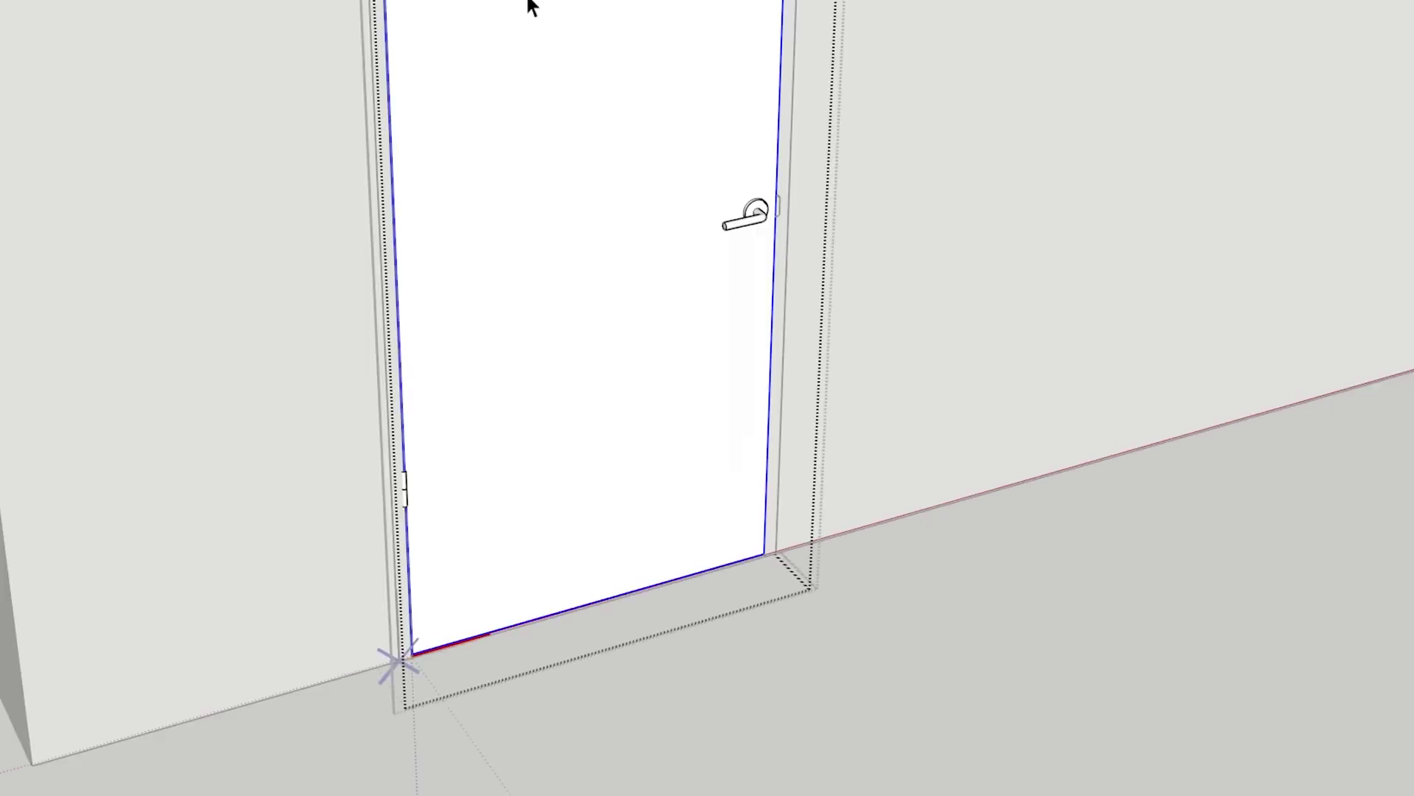
right_click(611, 330)
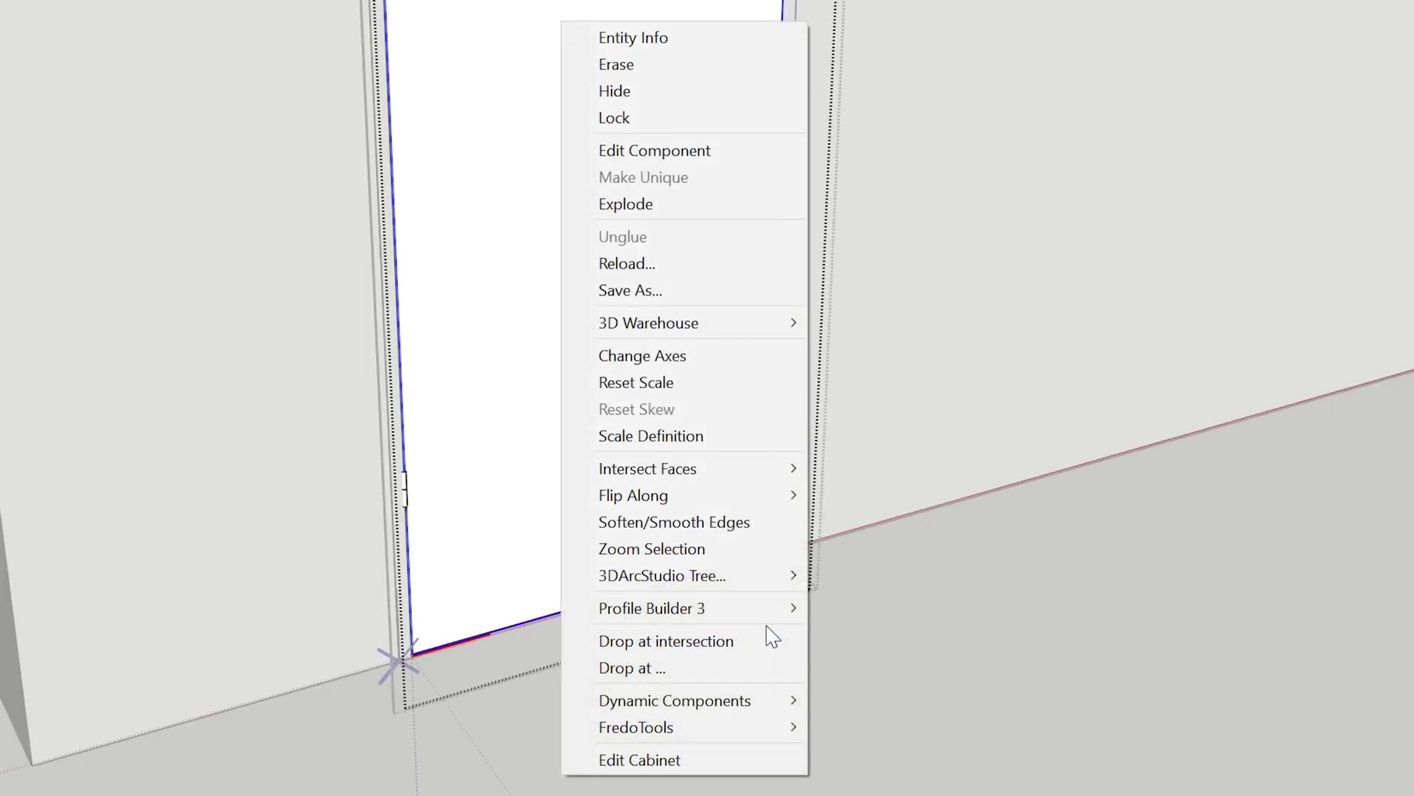
click(654, 435)
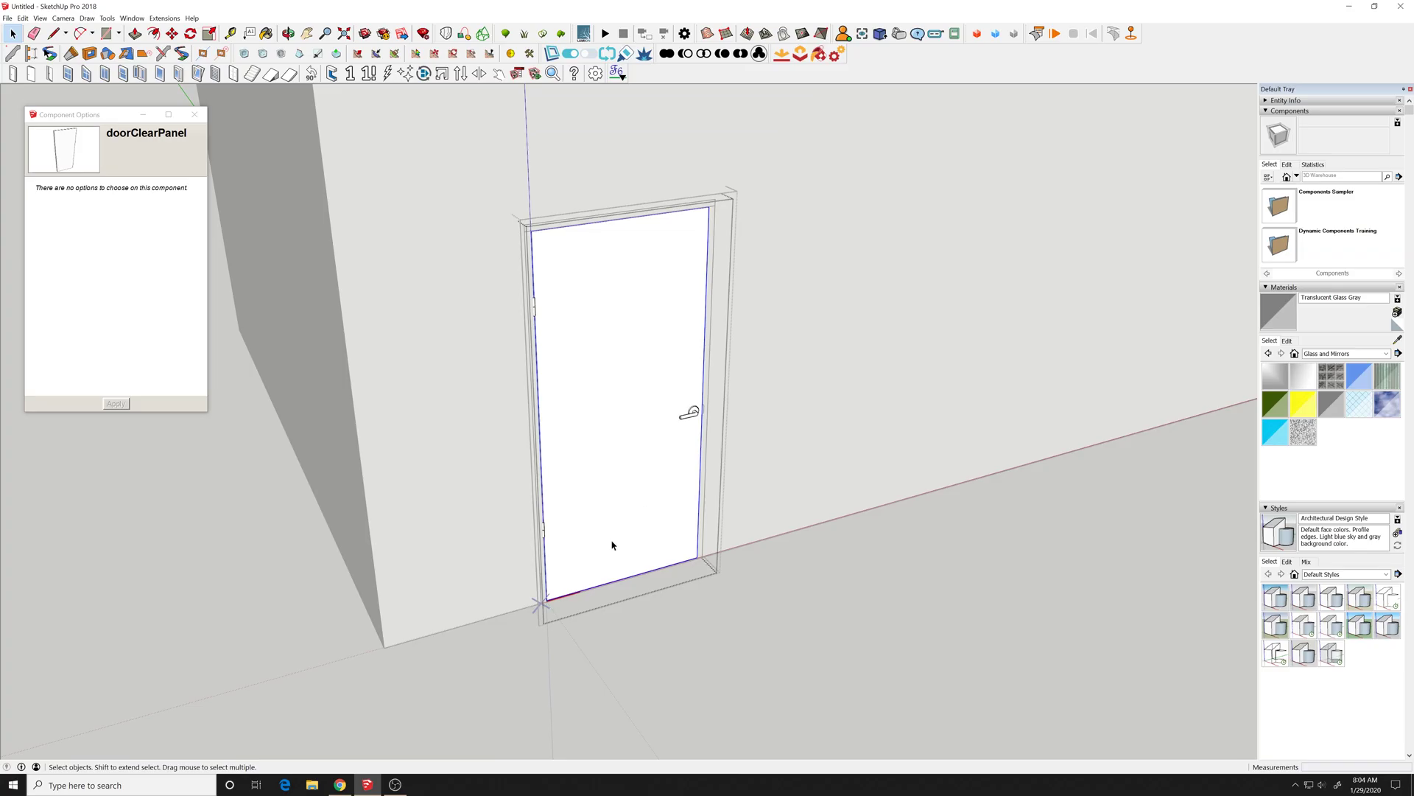
Step: Select the faces connected to the existing leaf's front face and erase them
click(654, 369)
right_click(654, 366)
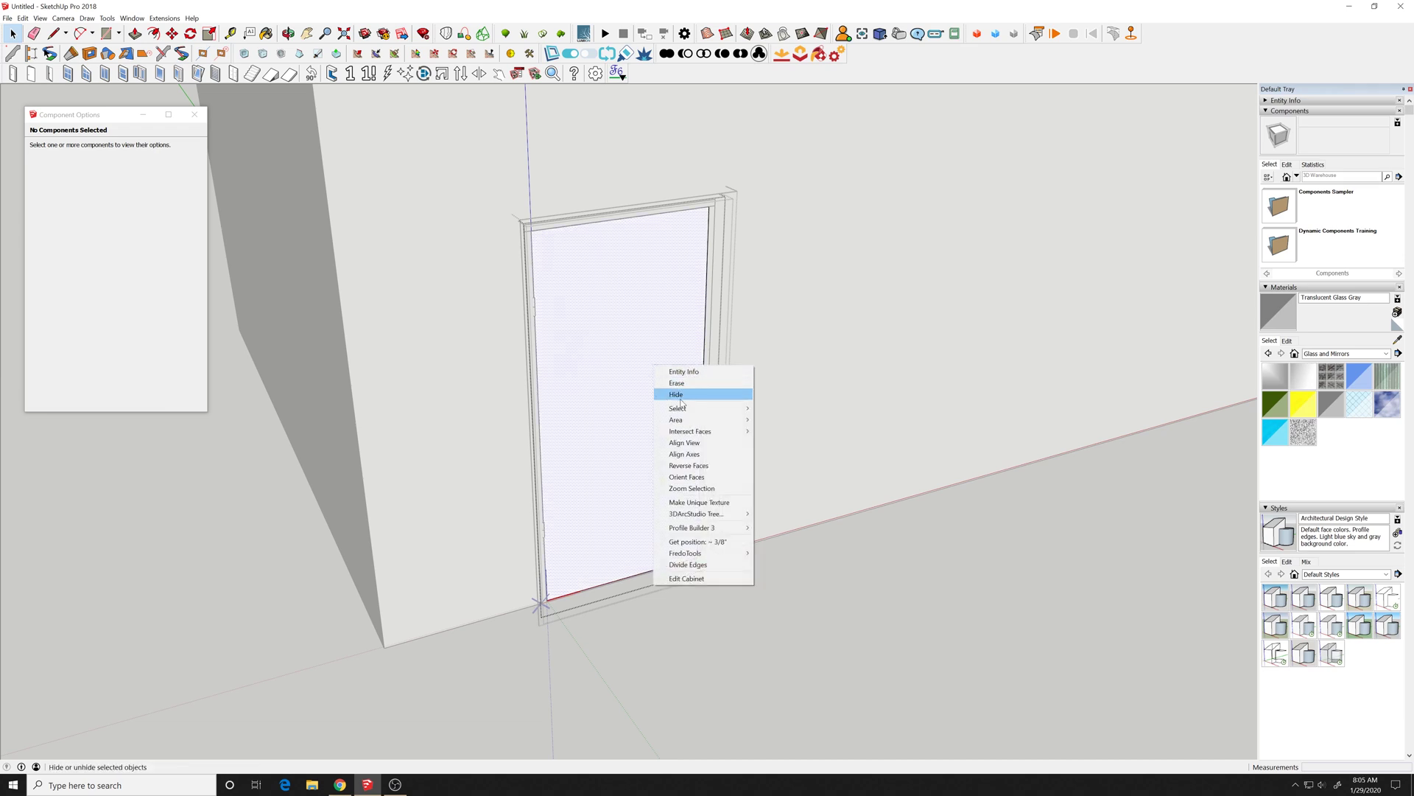
mouse_move(677, 407)
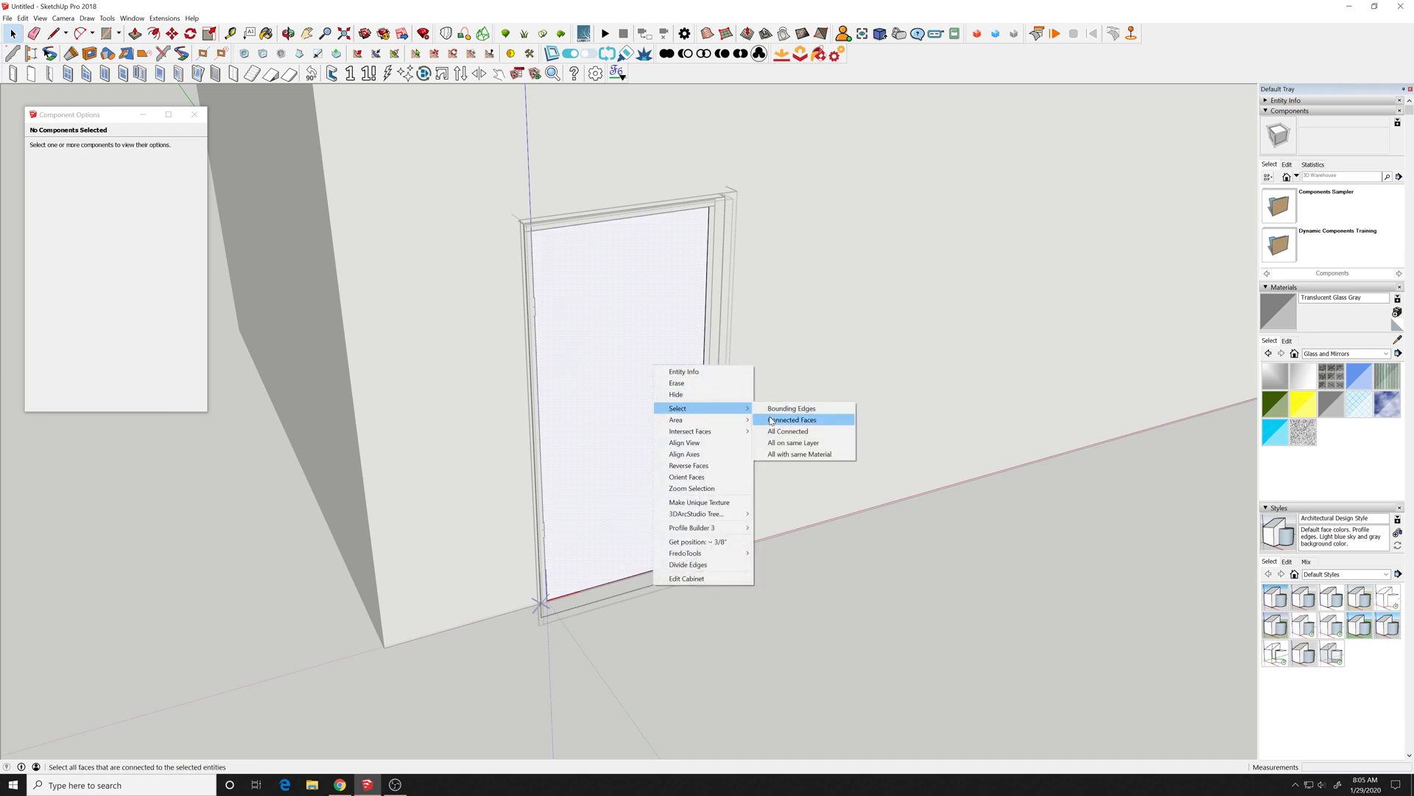
click(788, 419)
right_click(632, 366)
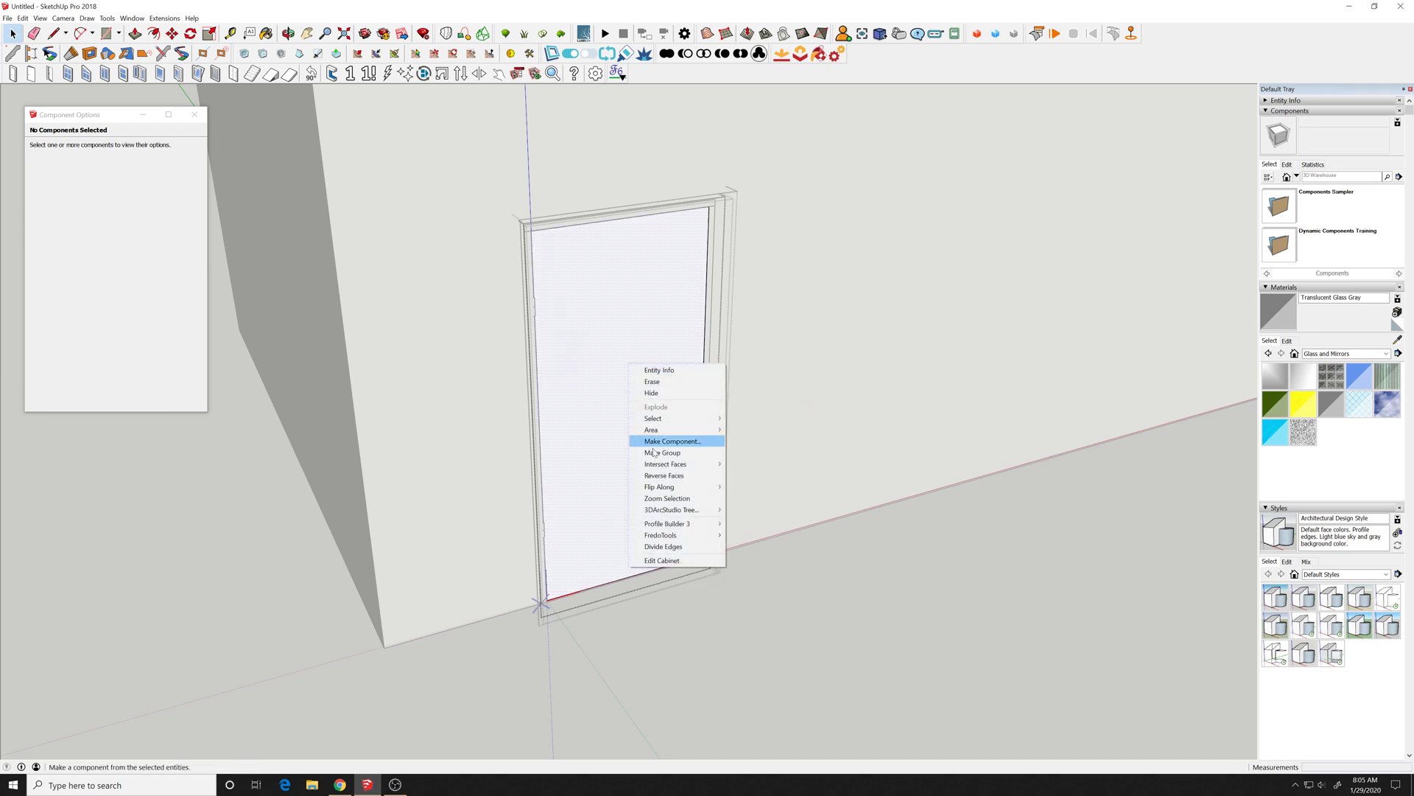
click(653, 381)
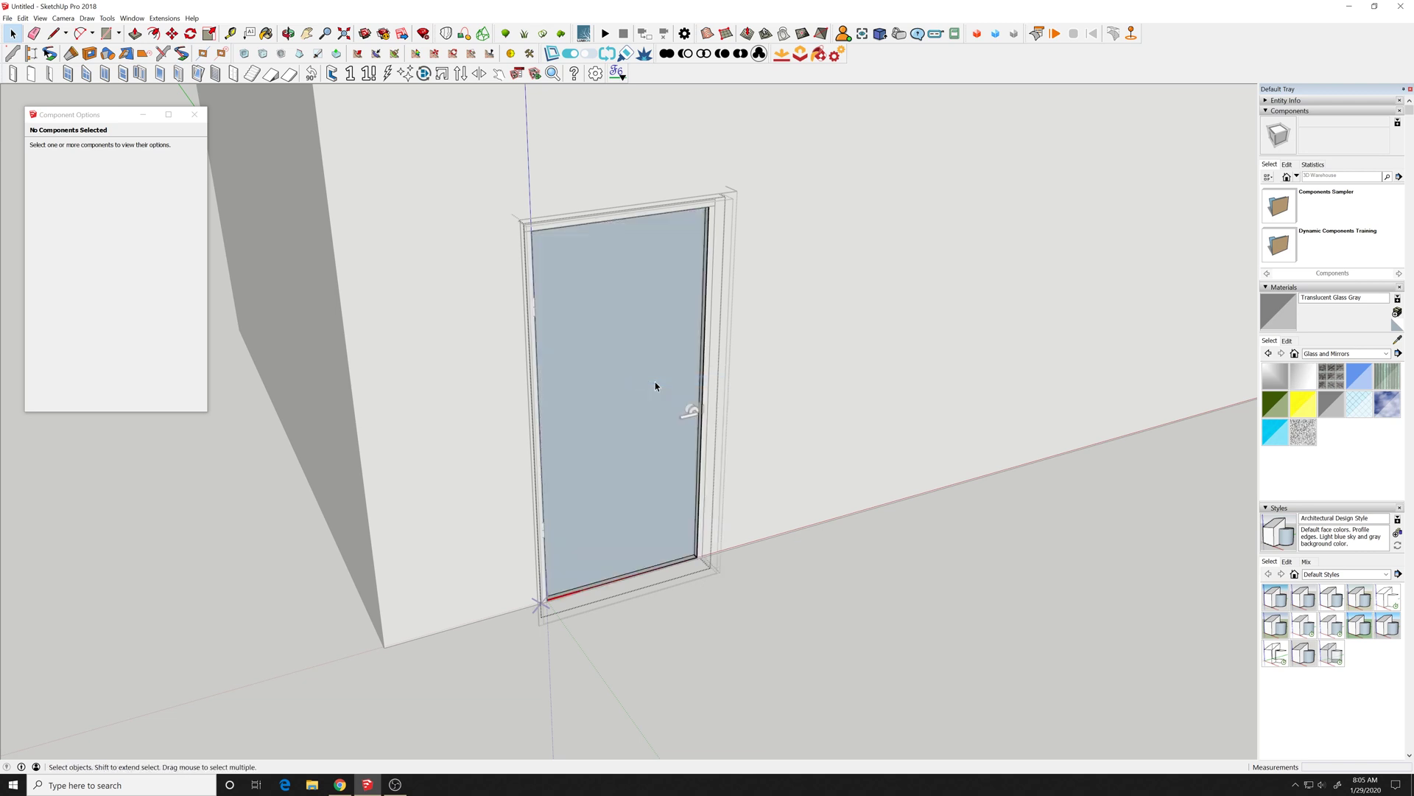
Step: Erase the leaf's remaining face together with all geometry connected to it
right_click(654, 383)
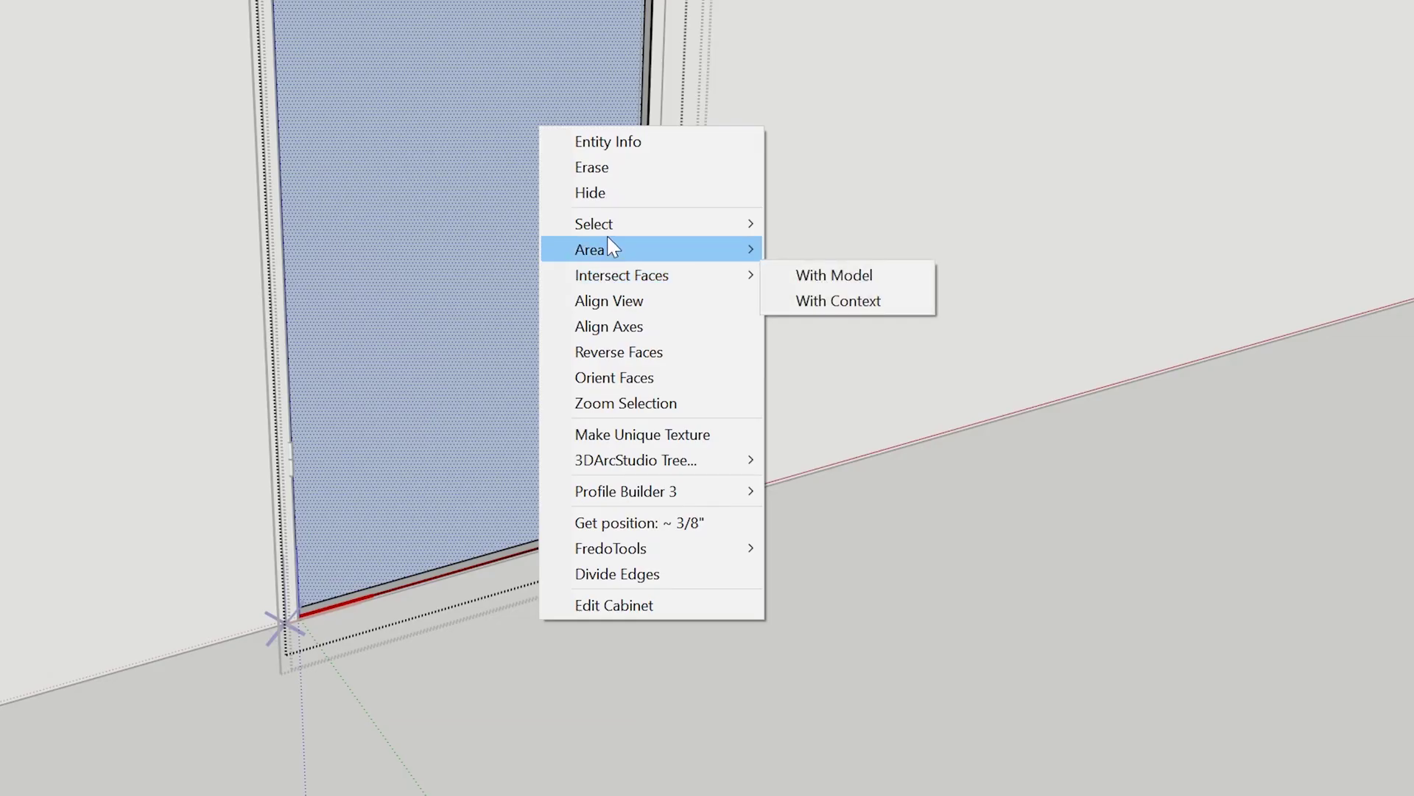
mouse_move(714, 224)
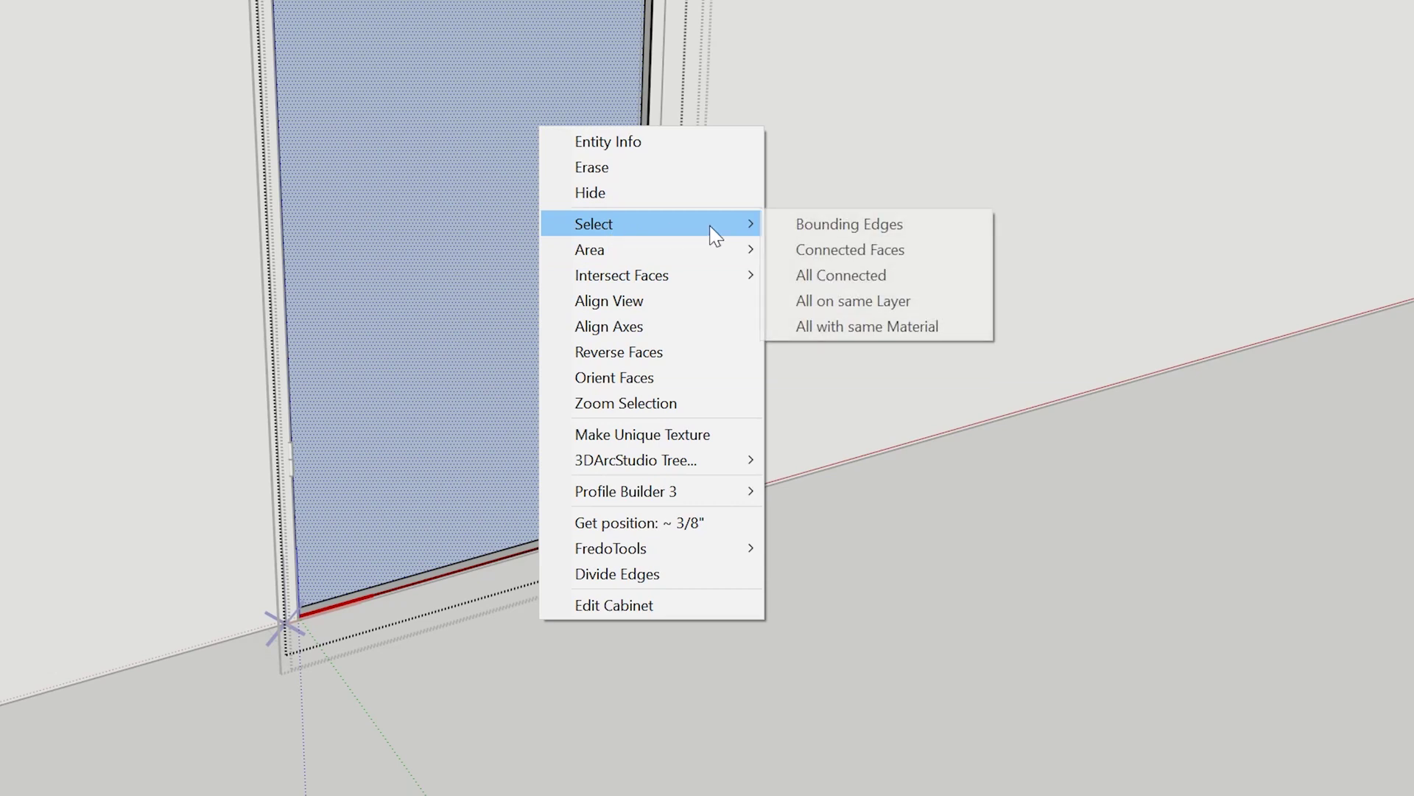
click(811, 271)
right_click(547, 157)
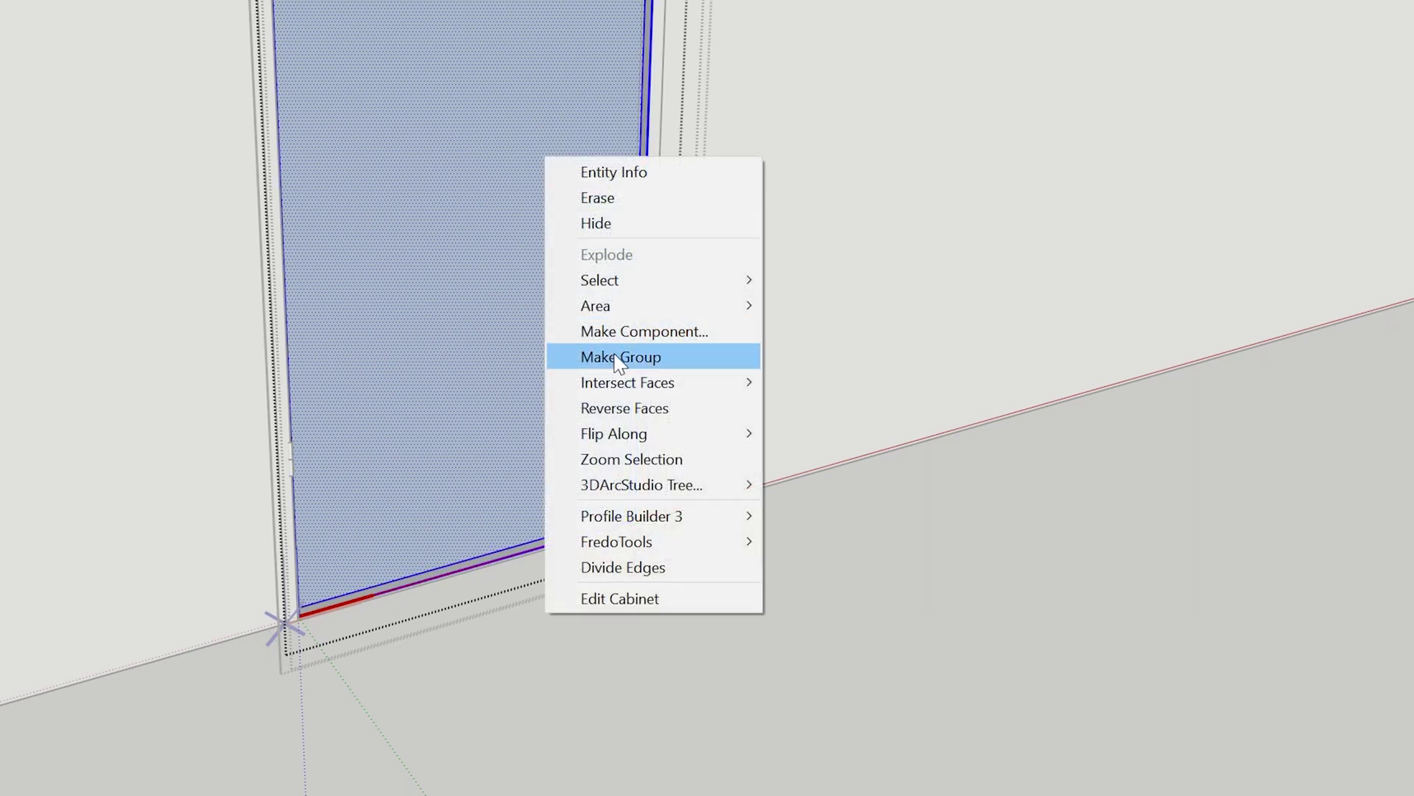
click(602, 197)
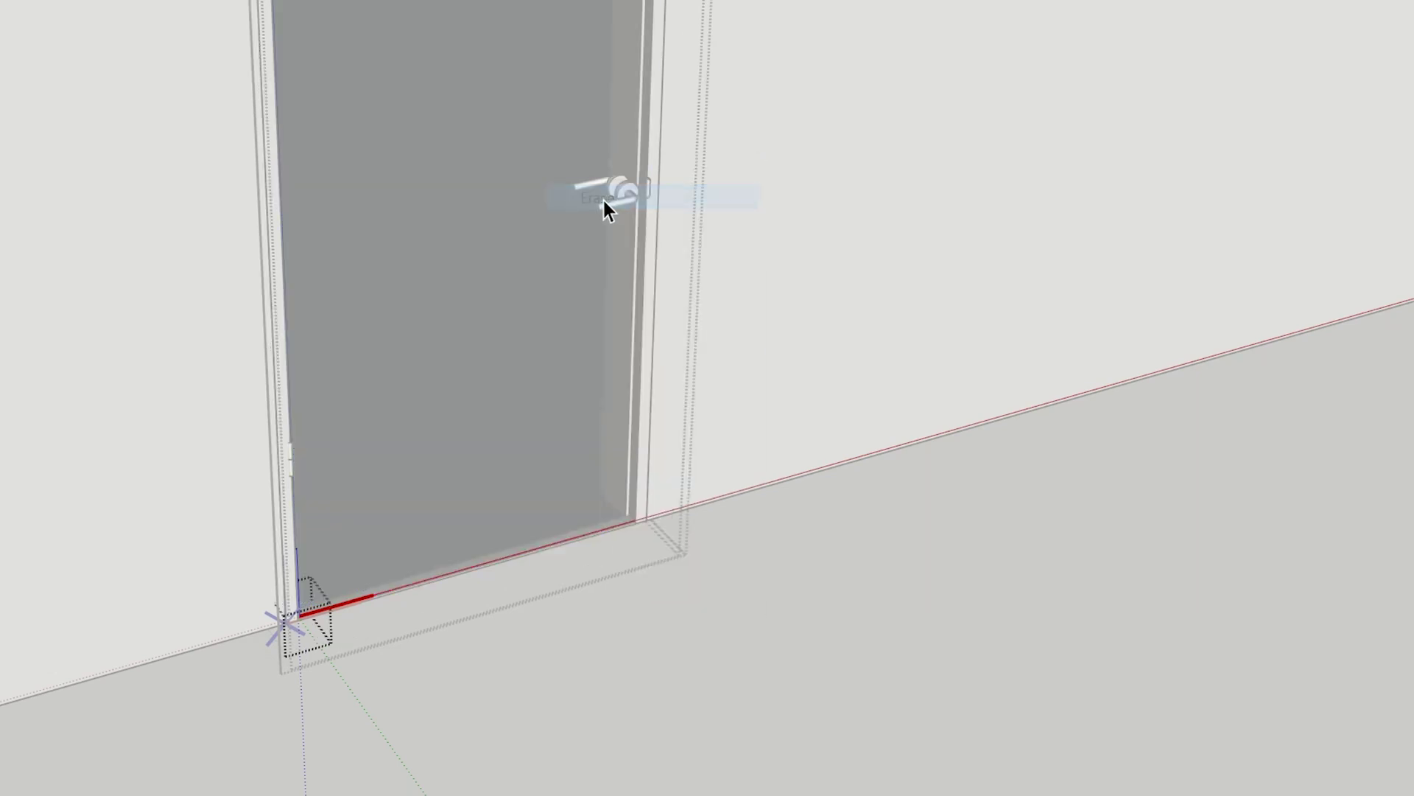
Step: Paste the panel door in place inside the emptied leaf component and leave all nested components
click(23, 18)
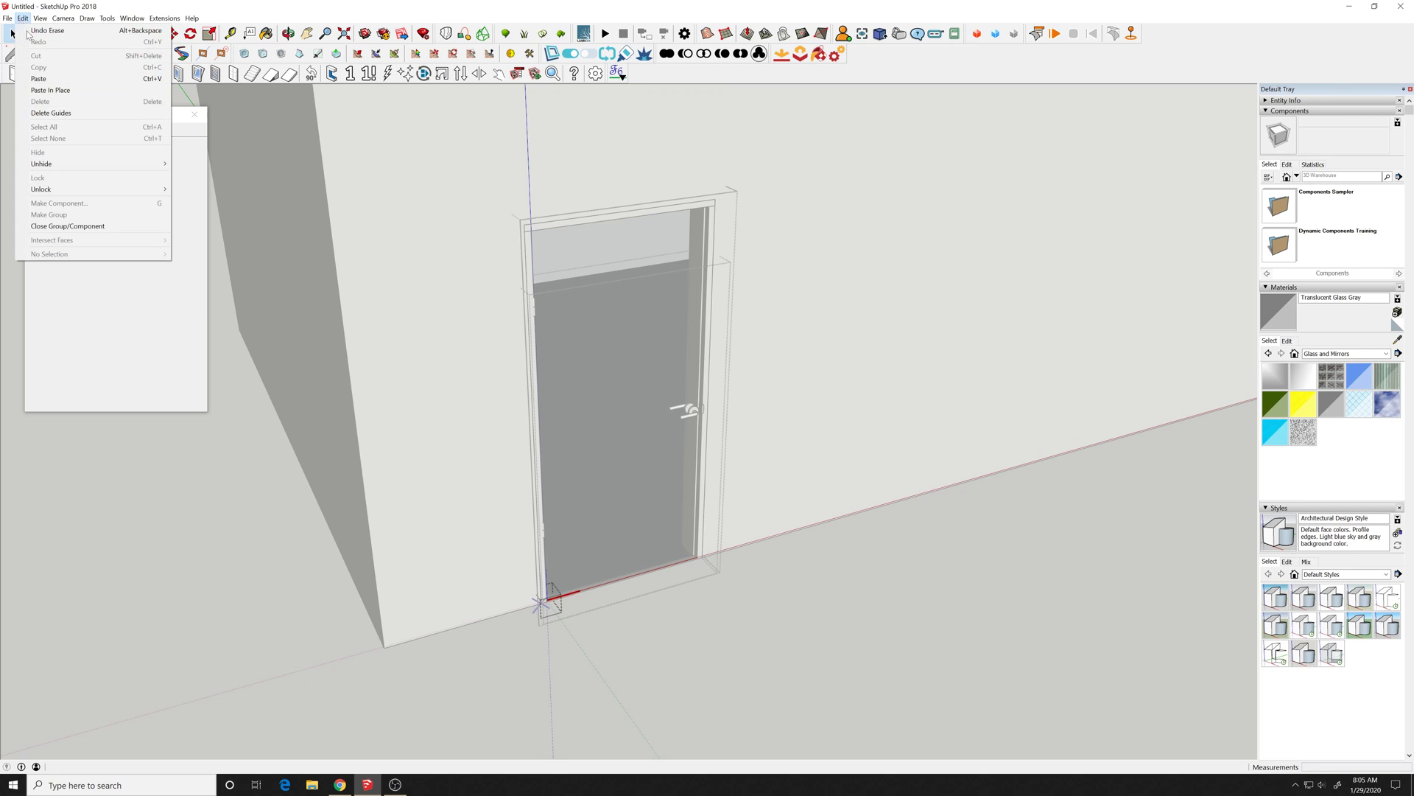
click(48, 30)
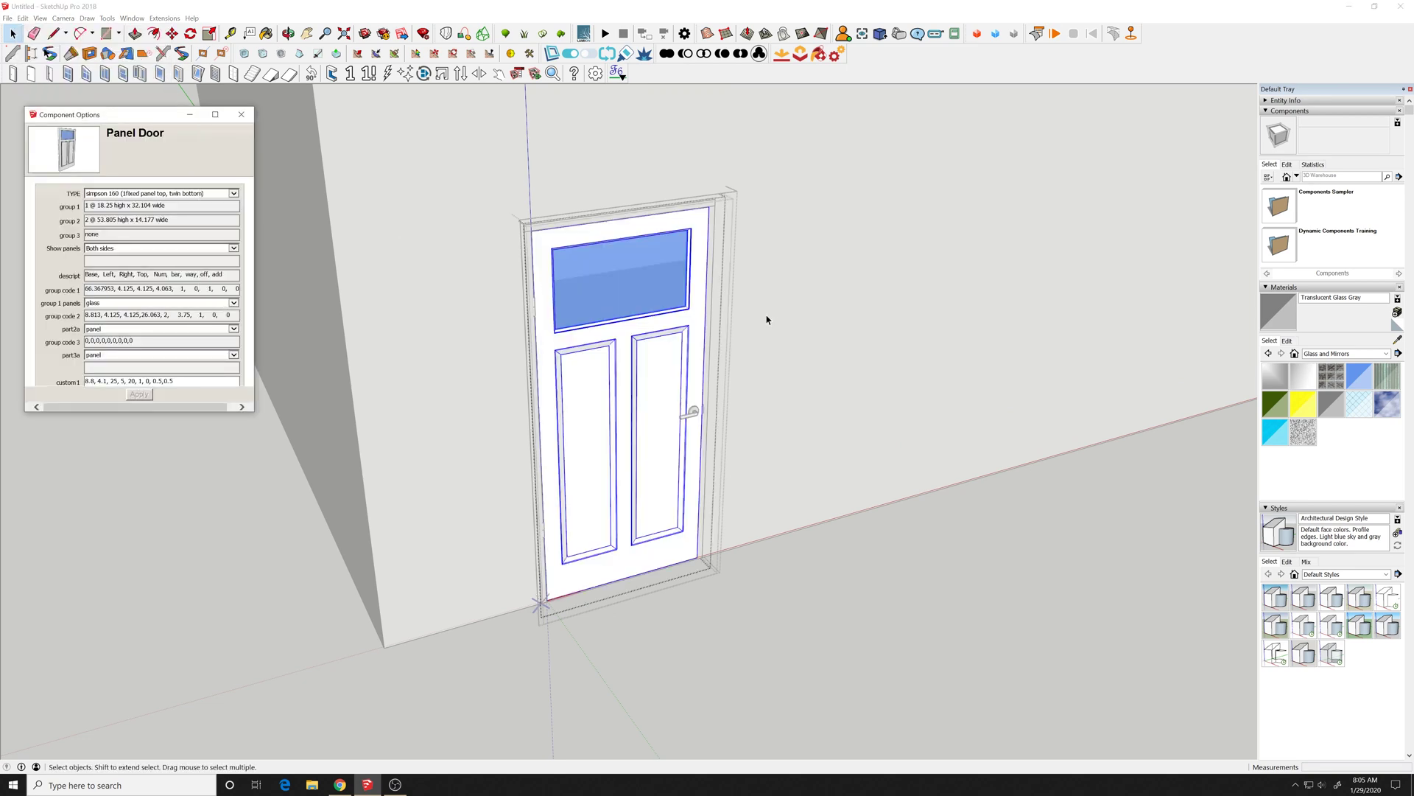
click(766, 320)
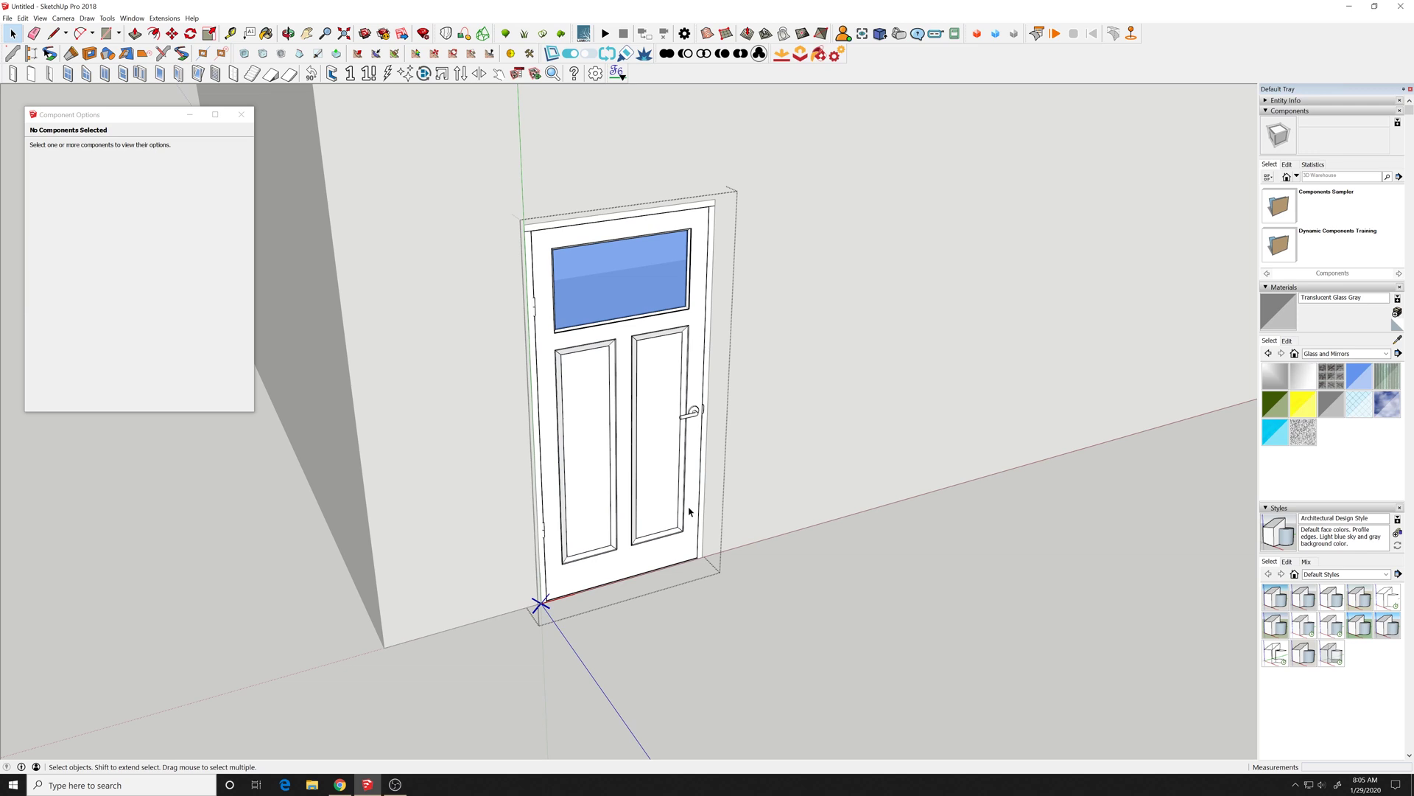
click(779, 559)
scroll(766, 537, down, 5)
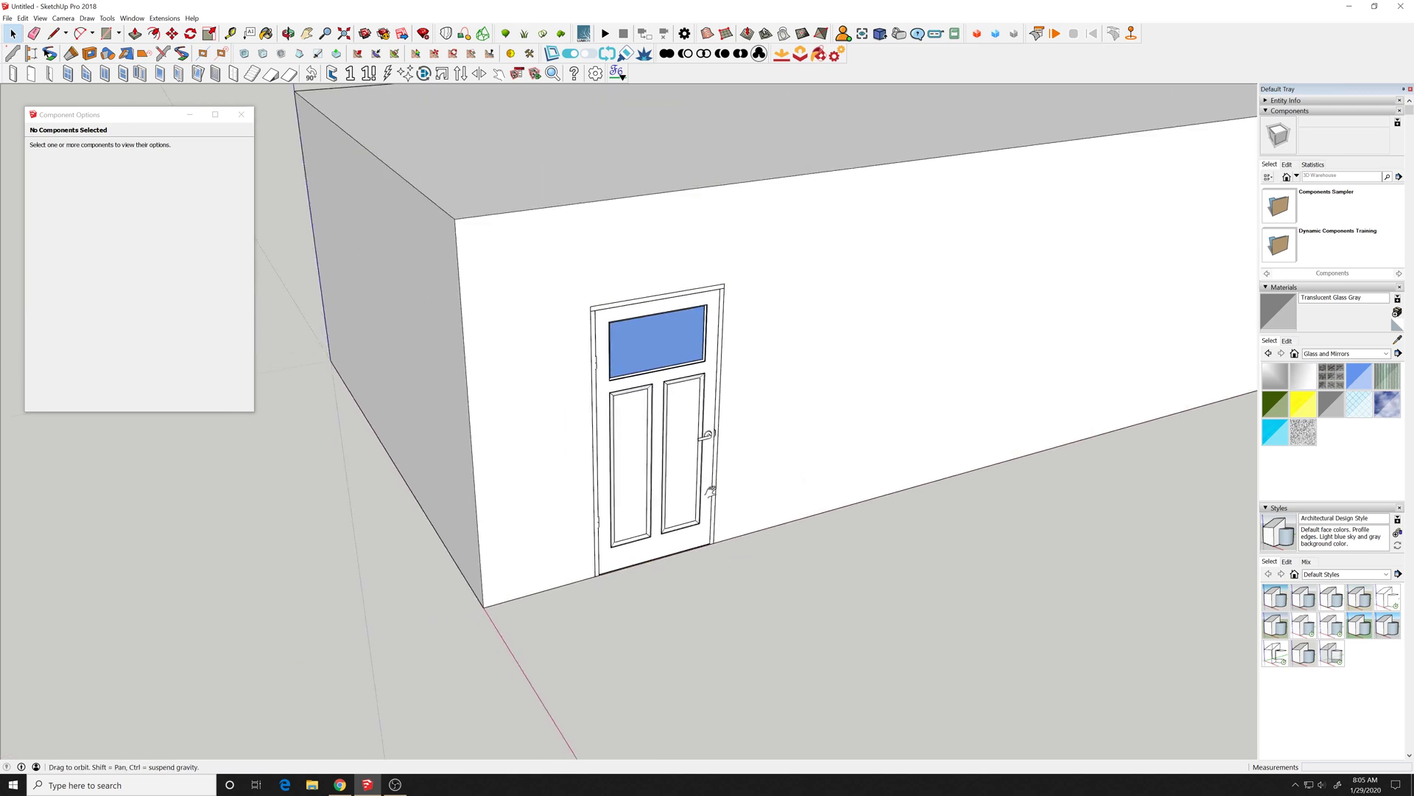
Step: Copy the whole panel door along the base of the wall as a second door
click(556, 455)
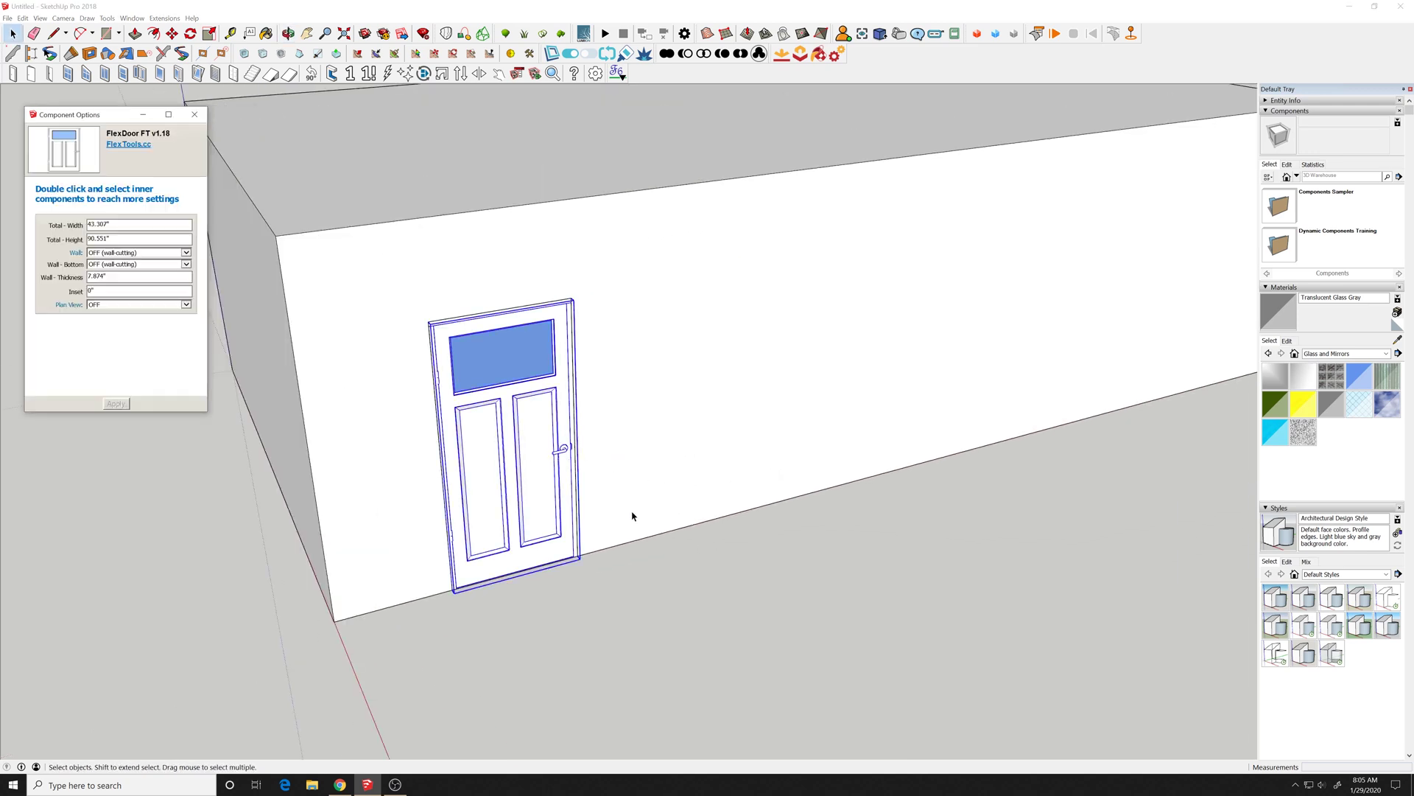
key(m)
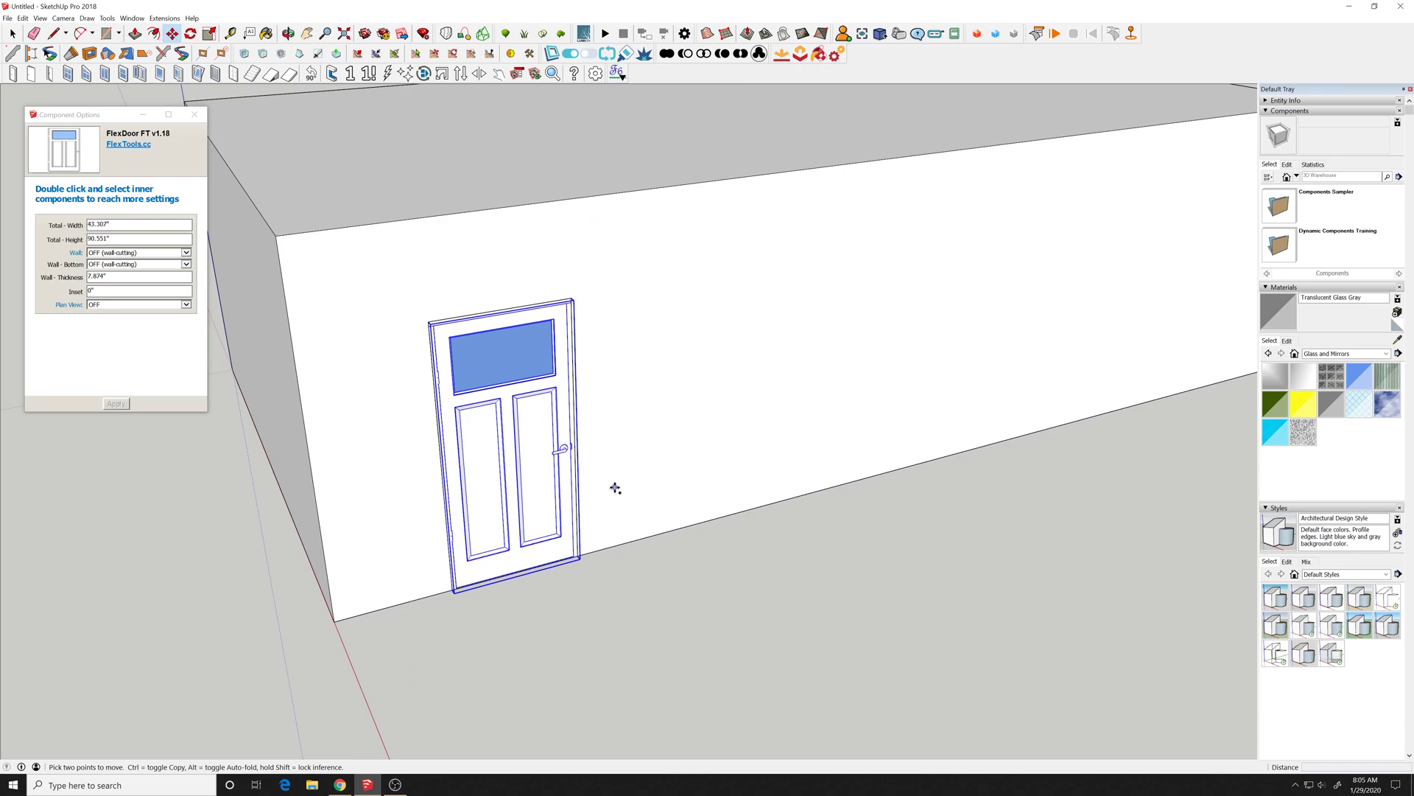
click(609, 575)
key(ctrl)
click(852, 516)
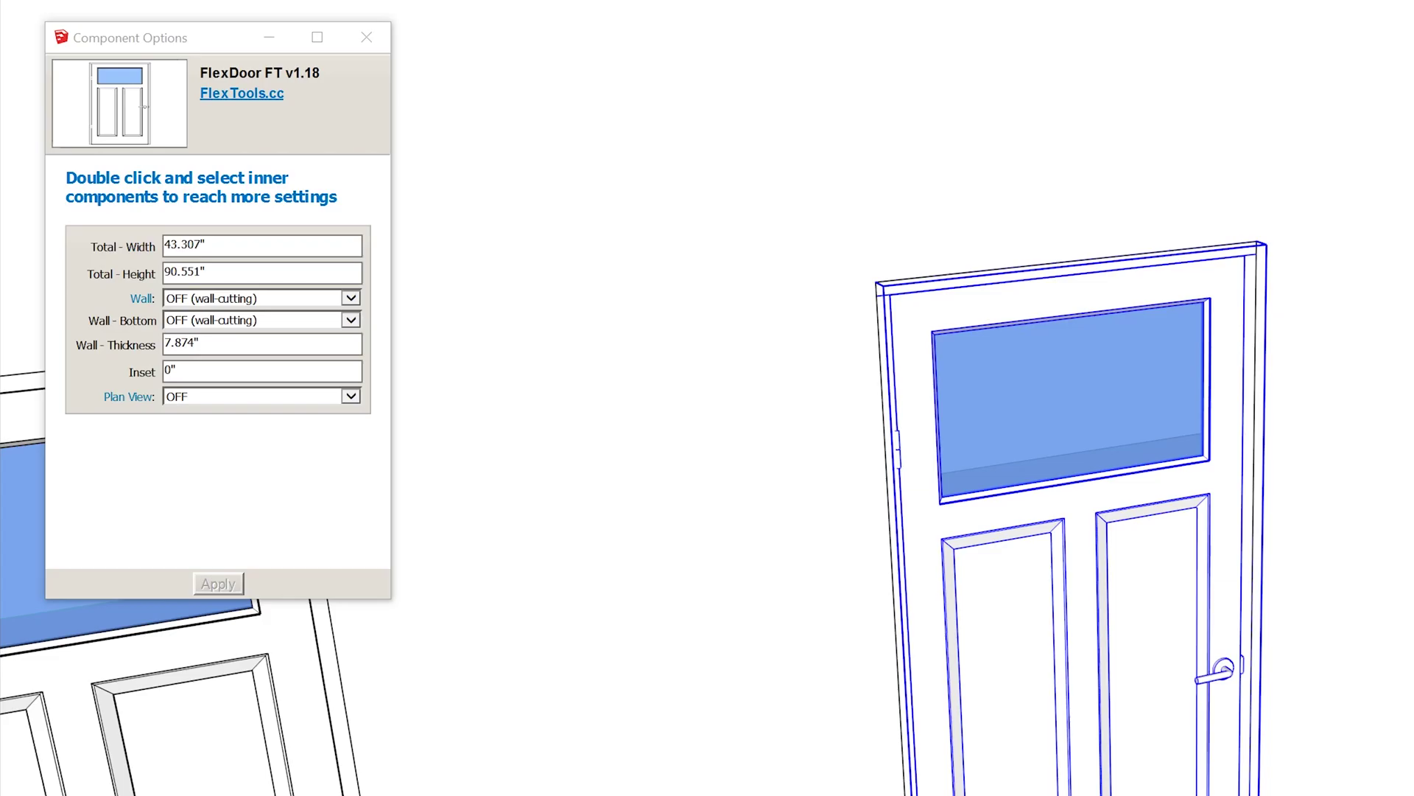
Step: Set the copied door's total width to 36" and dismiss the resulting warnings
click(287, 245)
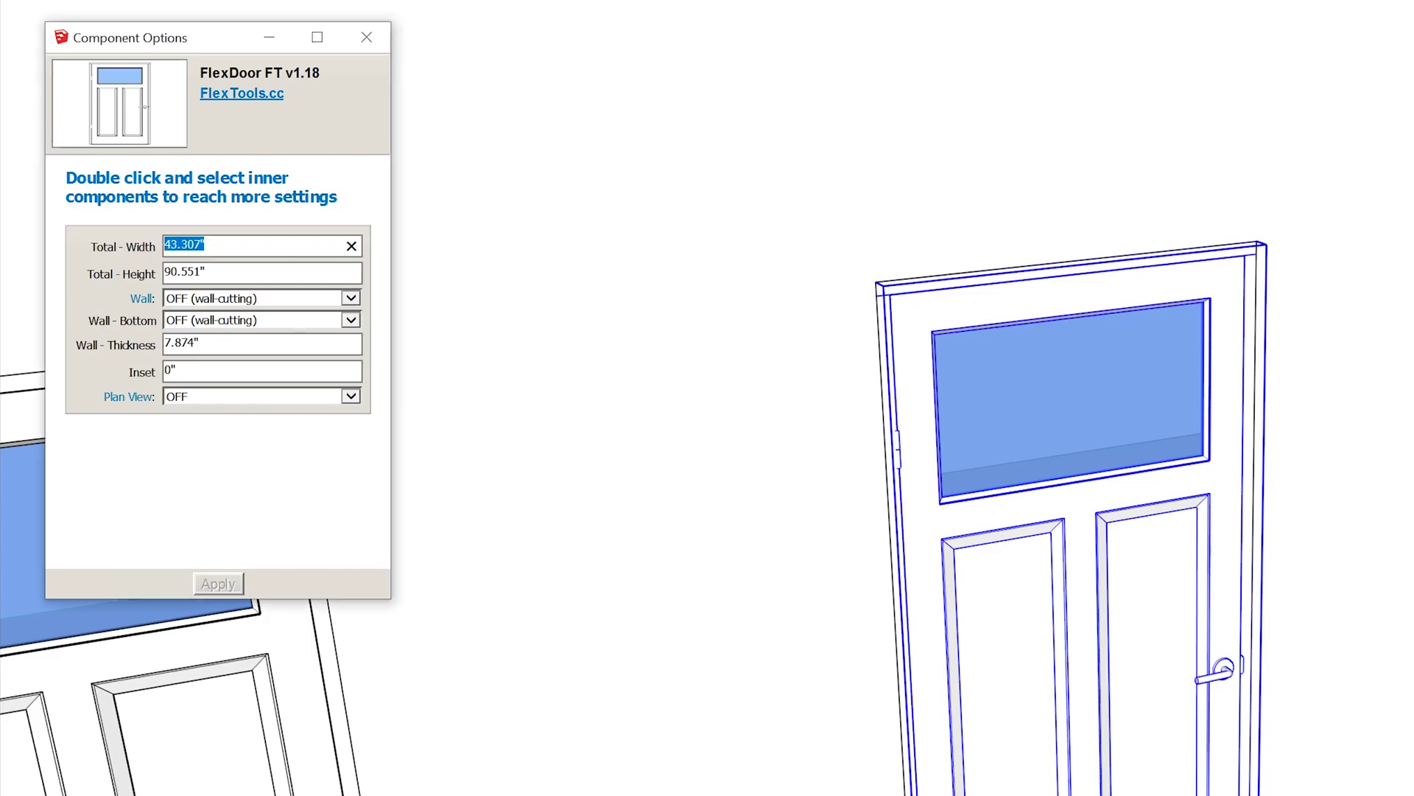
text(36)
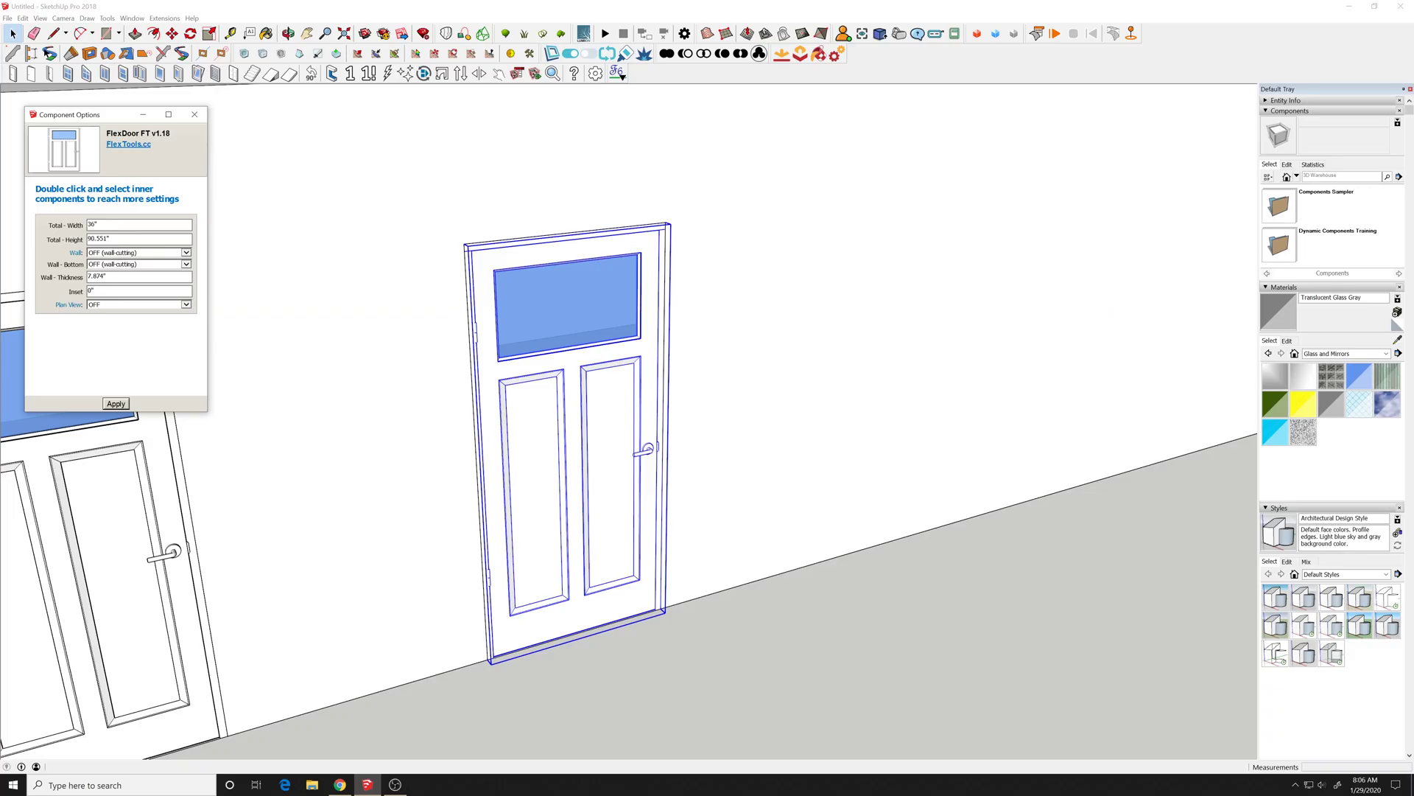
key(Return)
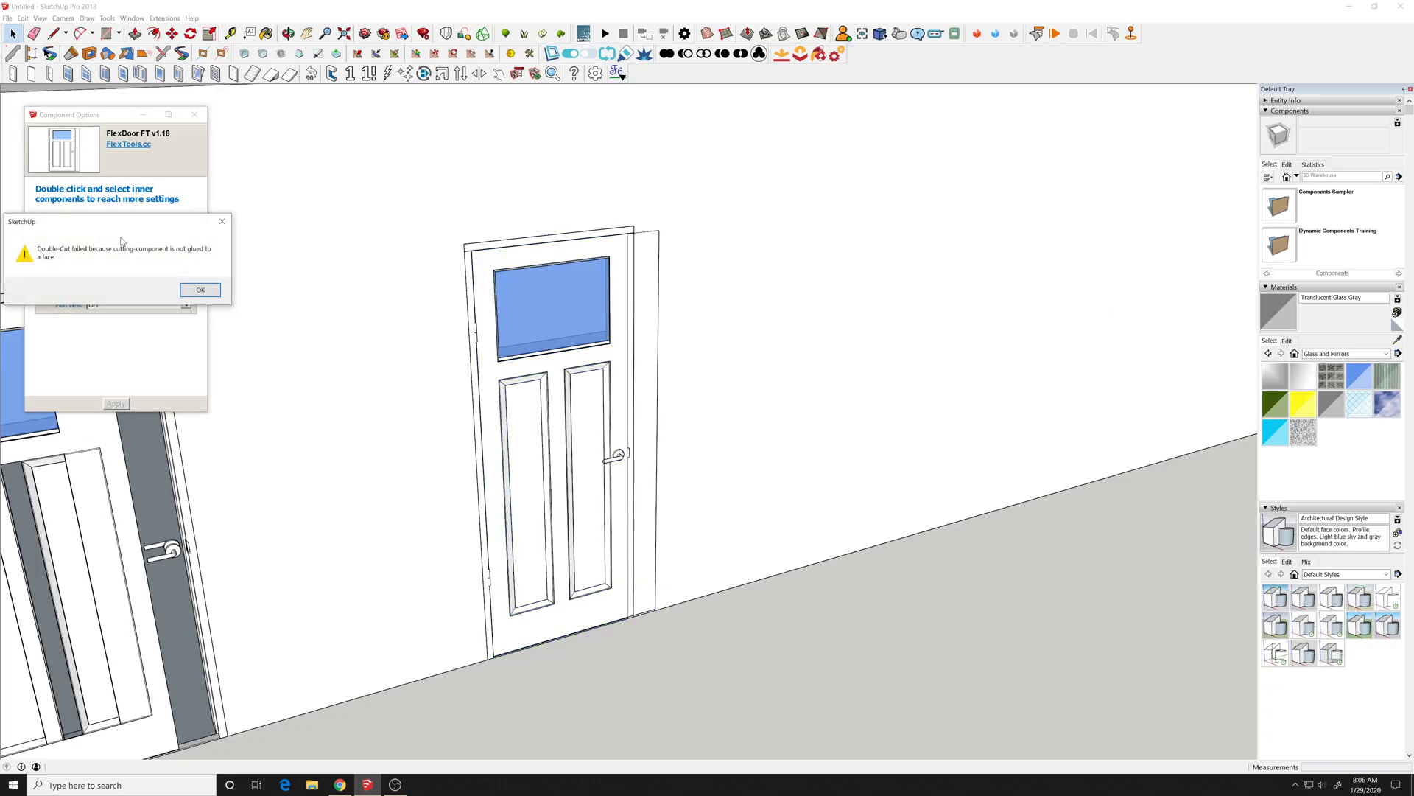
click(196, 295)
click(201, 290)
click(201, 291)
click(201, 291)
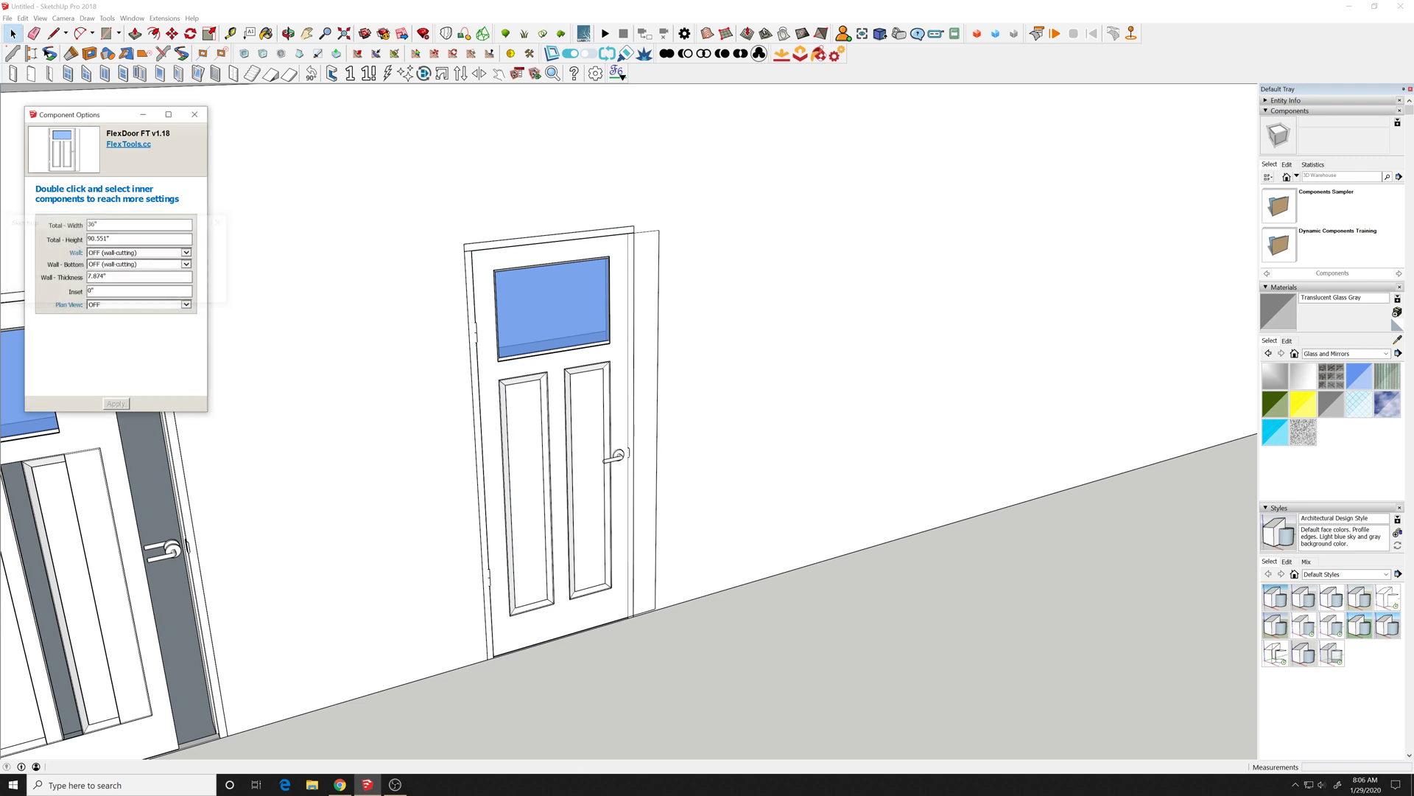
scroll(635, 471, down, 2)
middle_drag(635, 475, 650, 376)
click(678, 572)
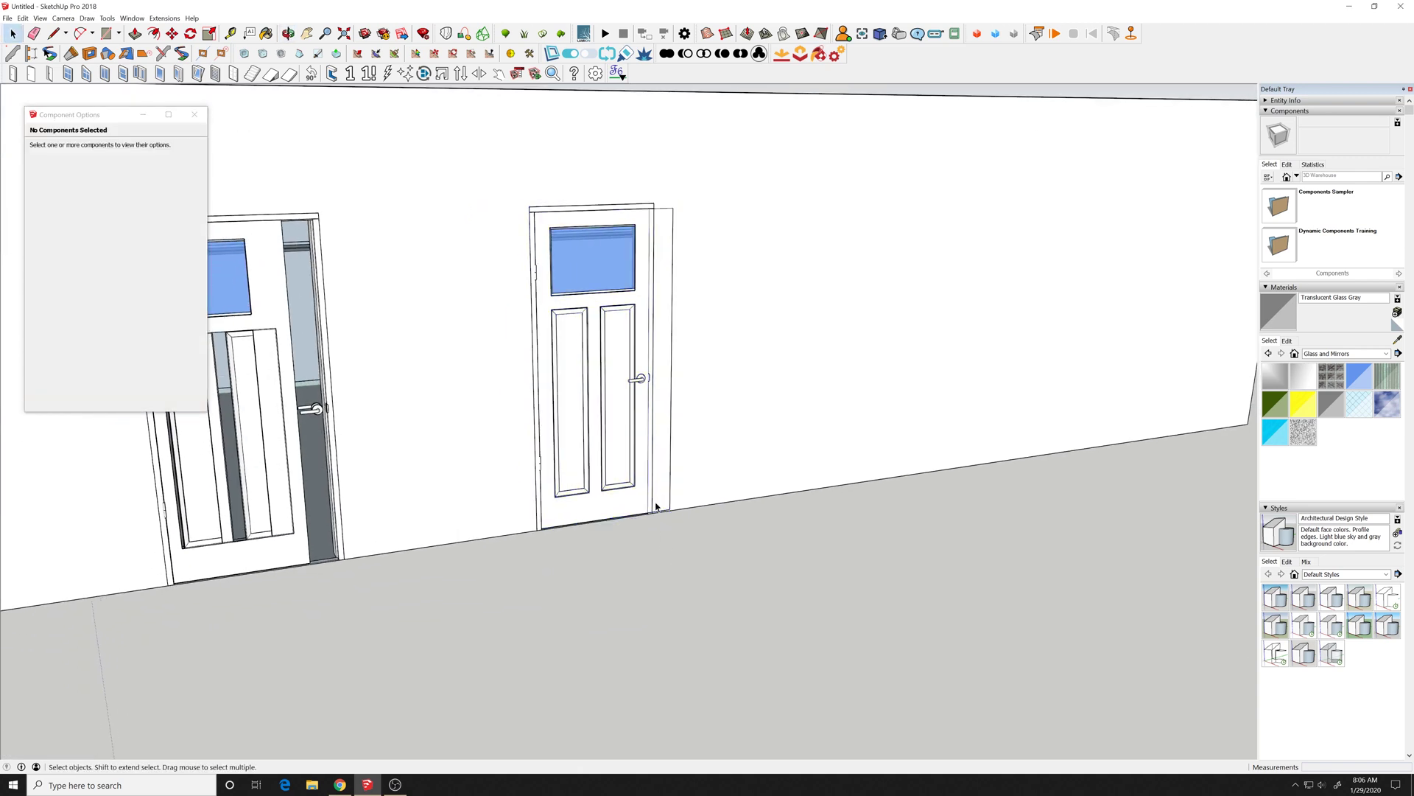
Step: Apply Make Totally Unique to the copied second door
click(670, 368)
middle_drag(587, 338, 707, 395)
scroll(593, 383, up, 2)
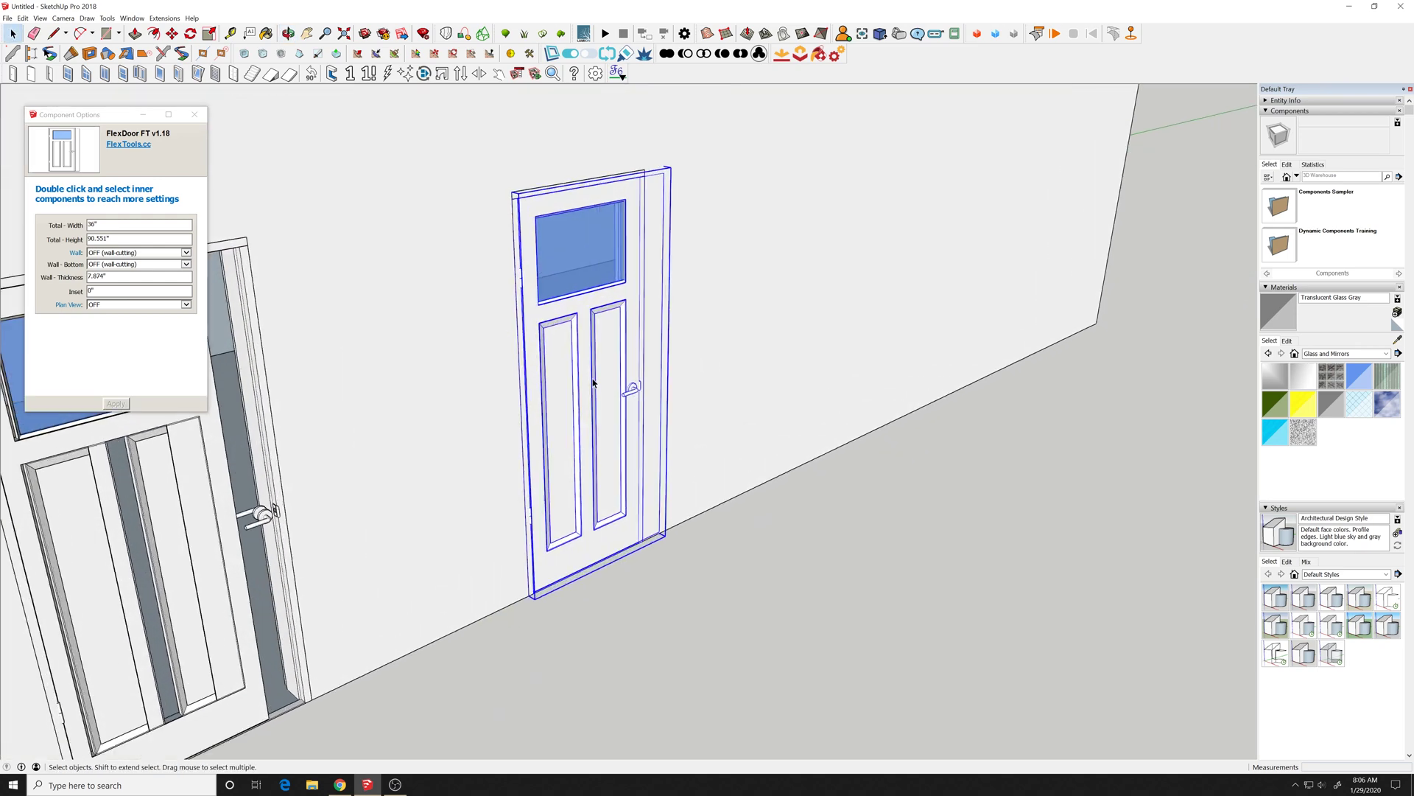
shift+middle_drag(603, 370, 666, 354)
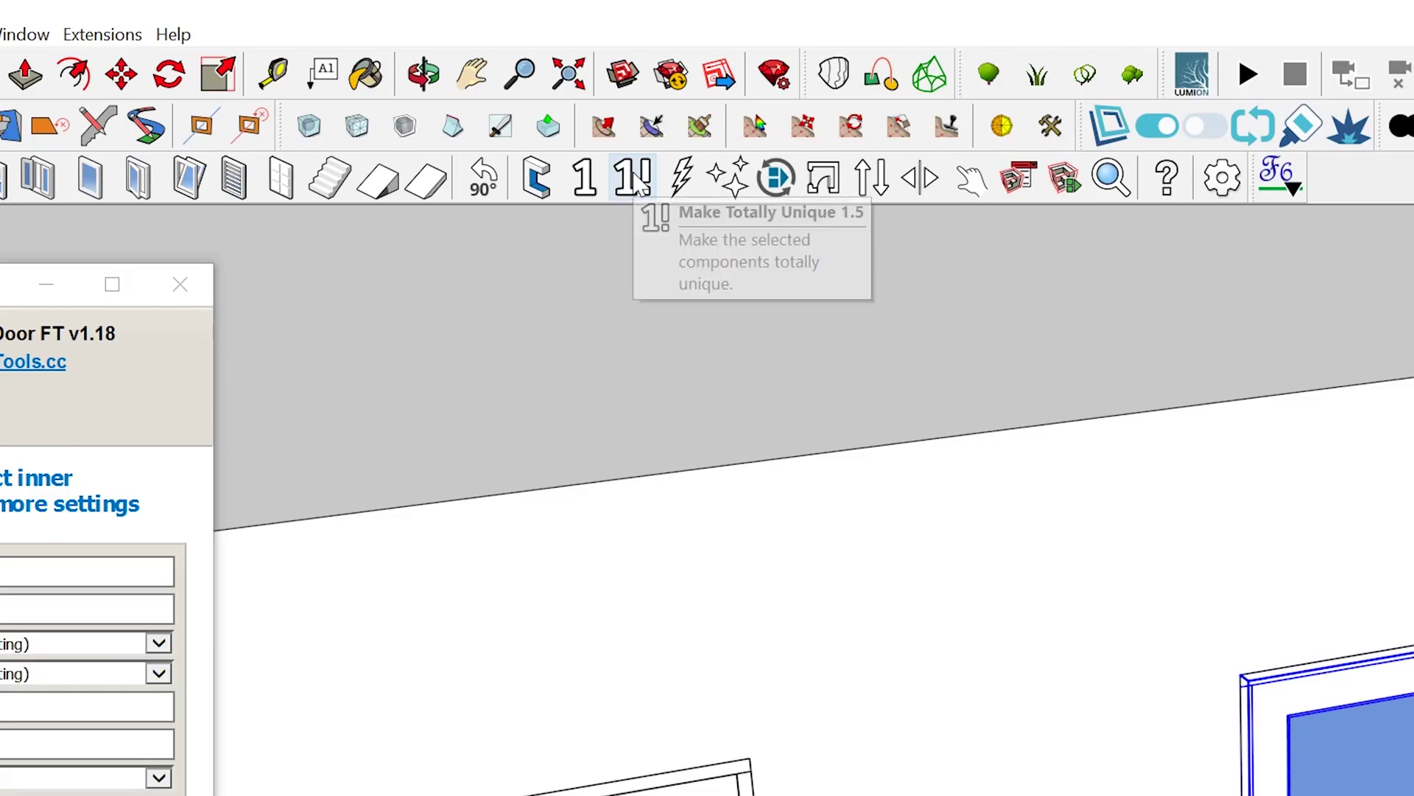
click(368, 74)
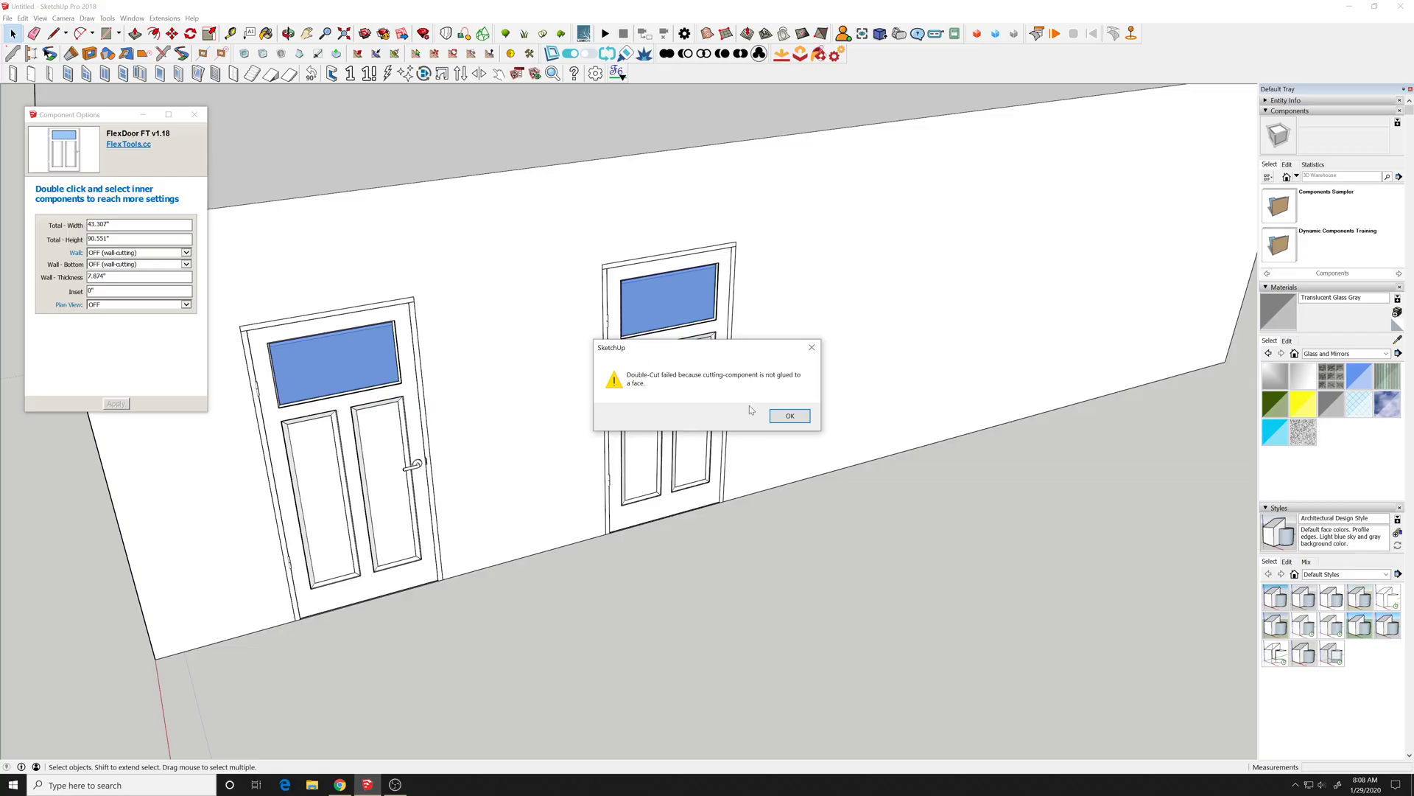
click(789, 416)
Step: Copy the second door farther along the wall as a third door
middle_drag(786, 420, 553, 404)
click(554, 404)
key(m)
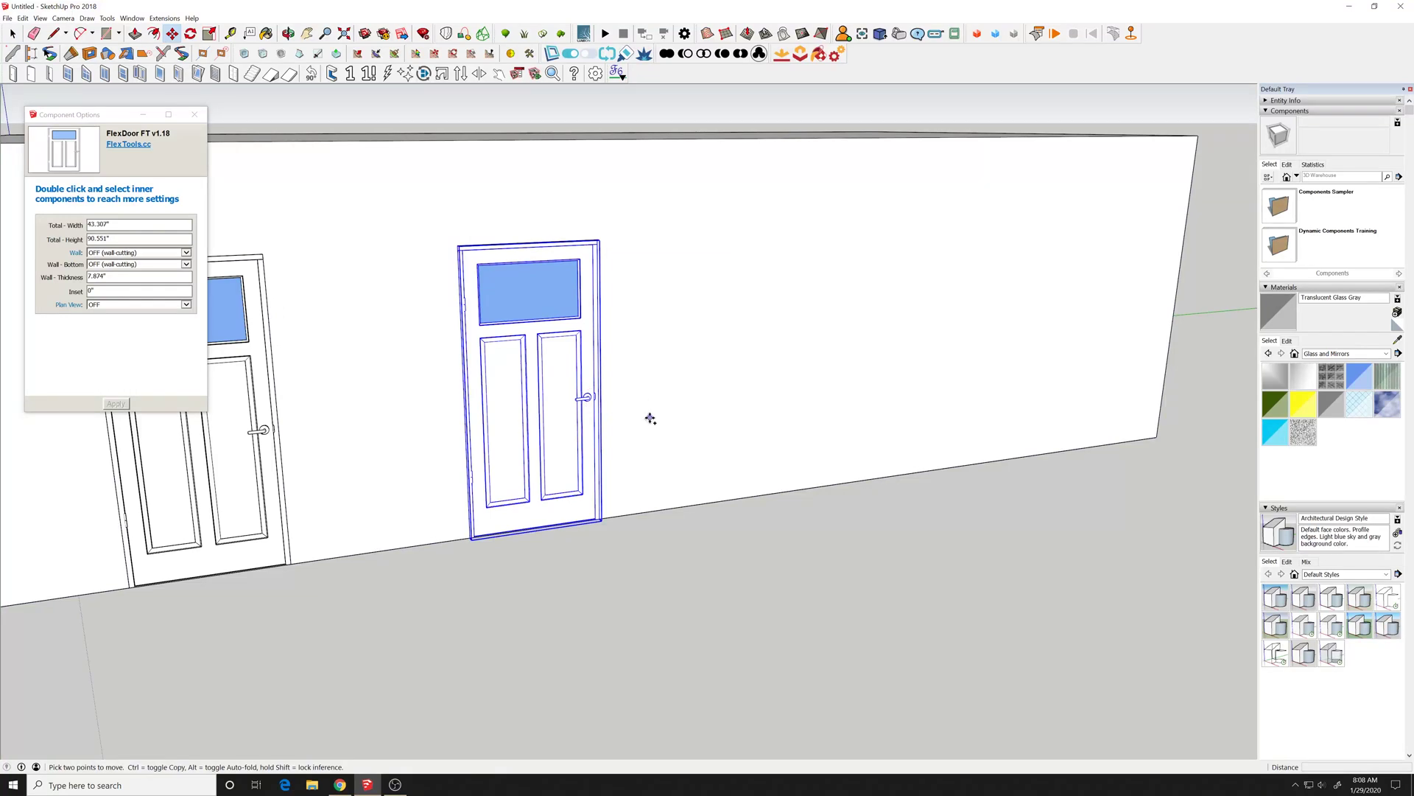
click(650, 419)
key(ctrl)
click(816, 399)
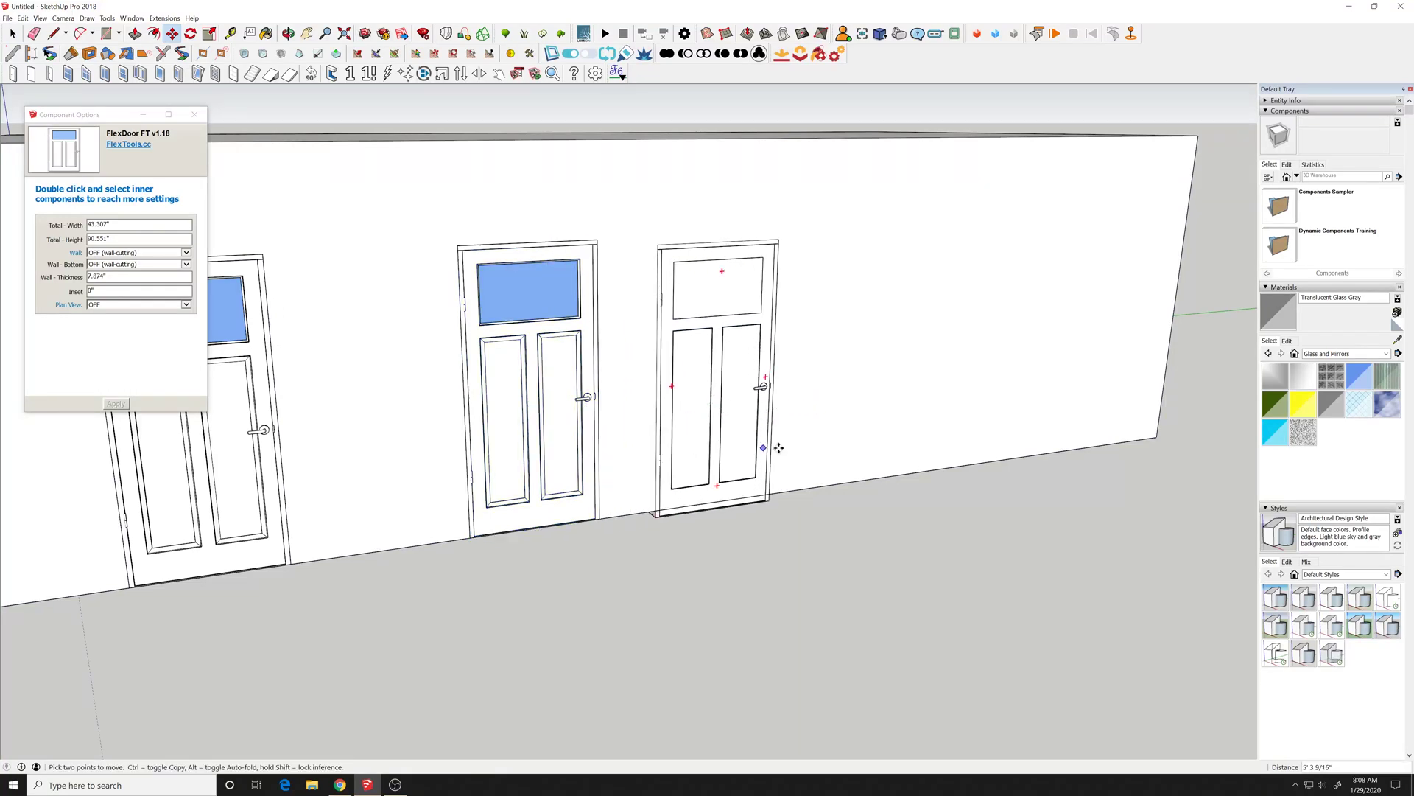
key(space)
Step: Scale the third door's width by 1.50 from its handle side and dismiss the warnings
click(788, 359)
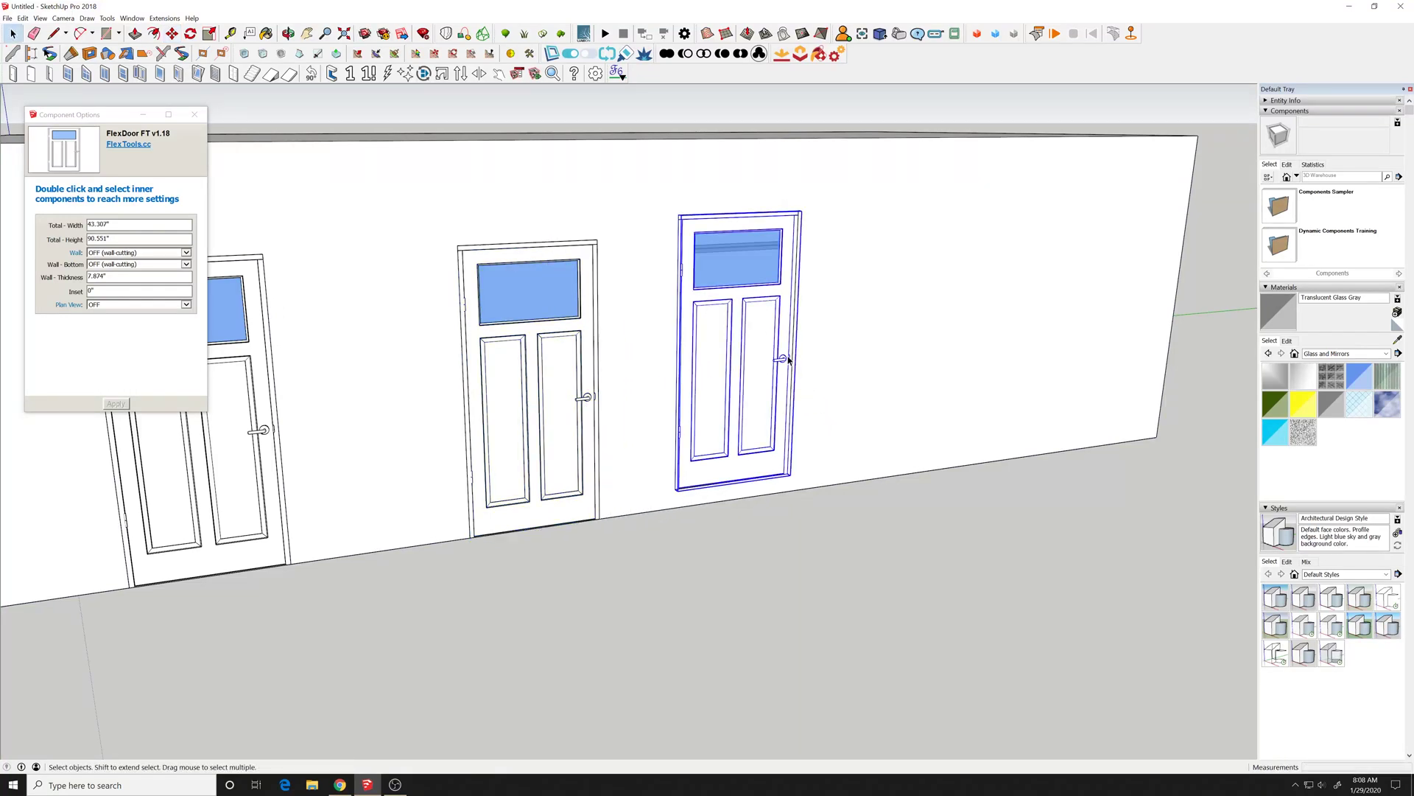
middle_drag(788, 358, 768, 401)
key(s)
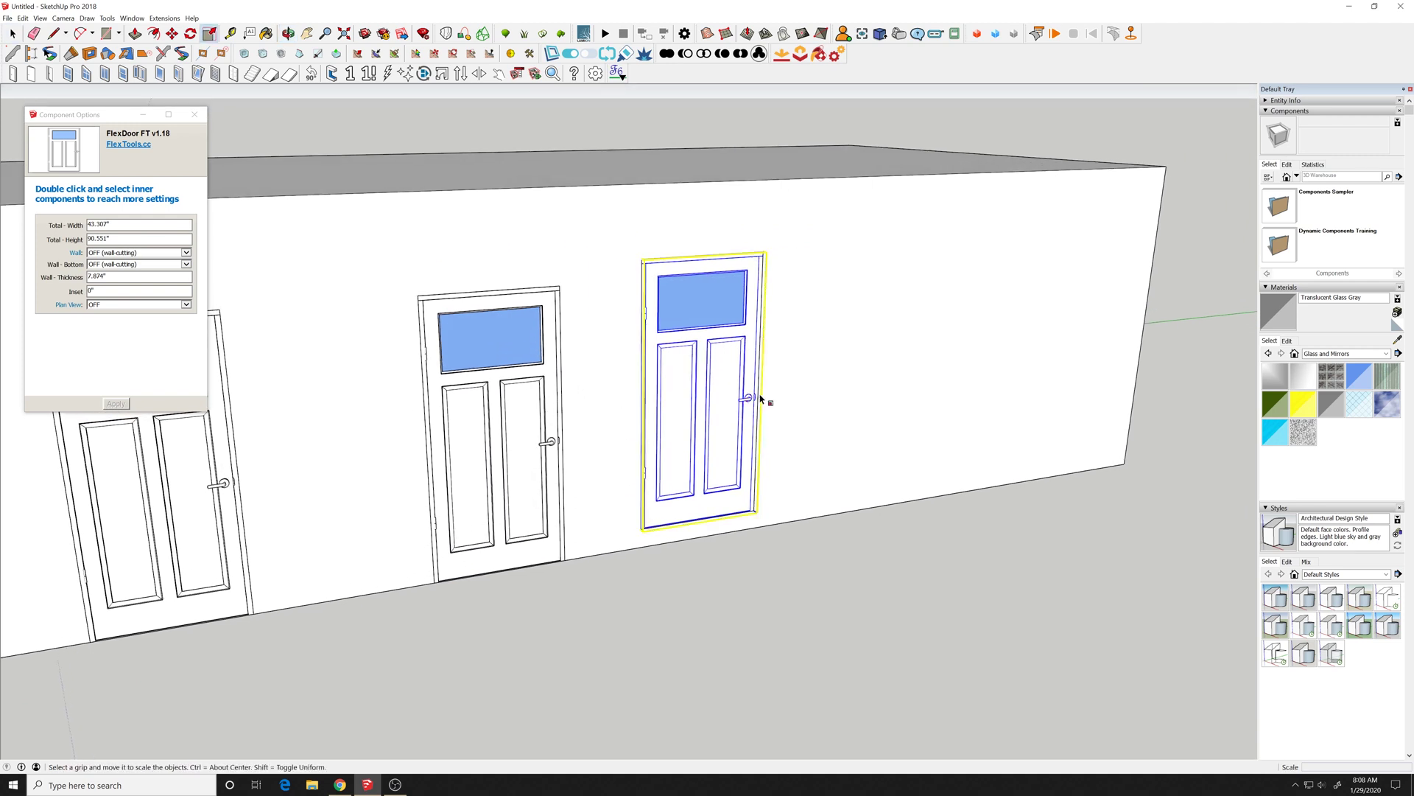
click(764, 396)
click(809, 378)
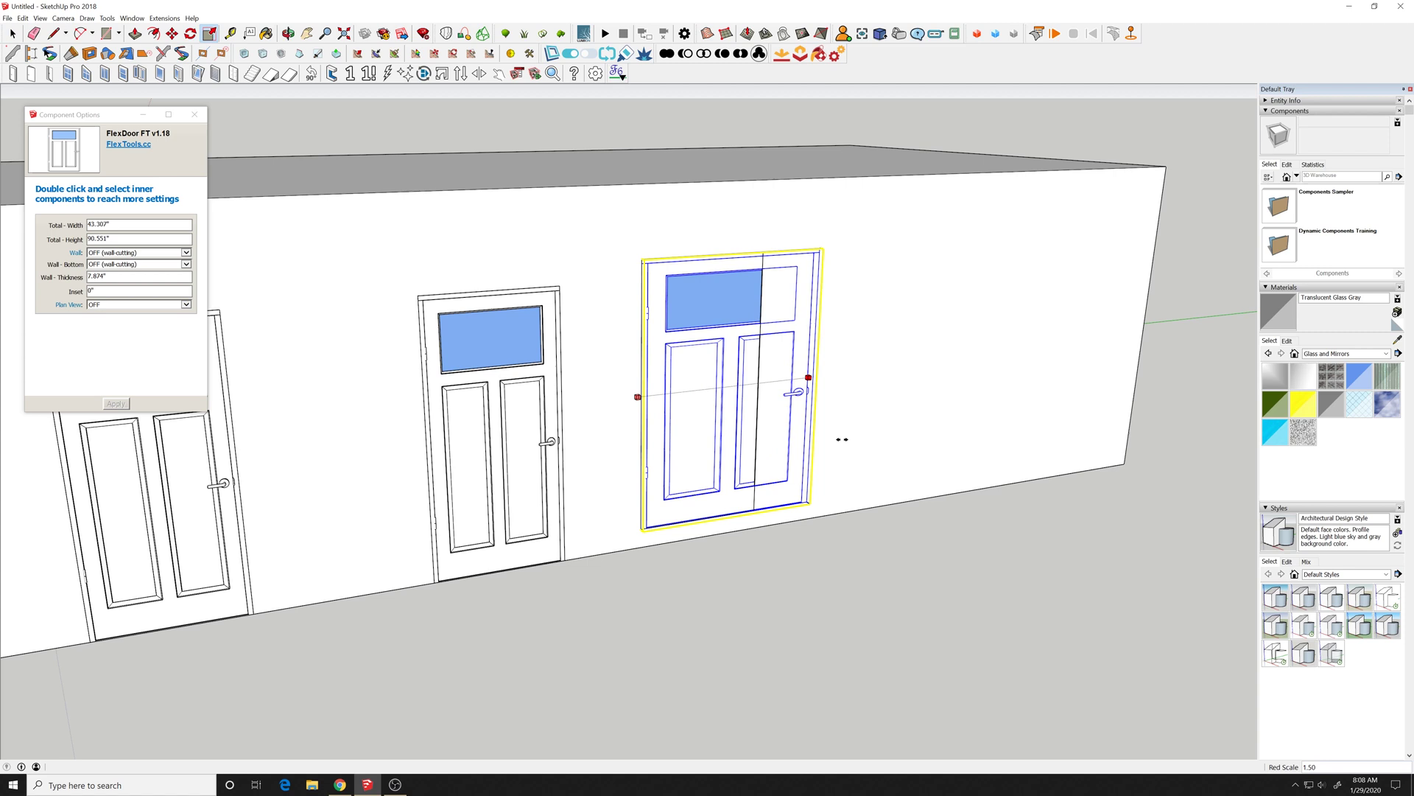
click(847, 497)
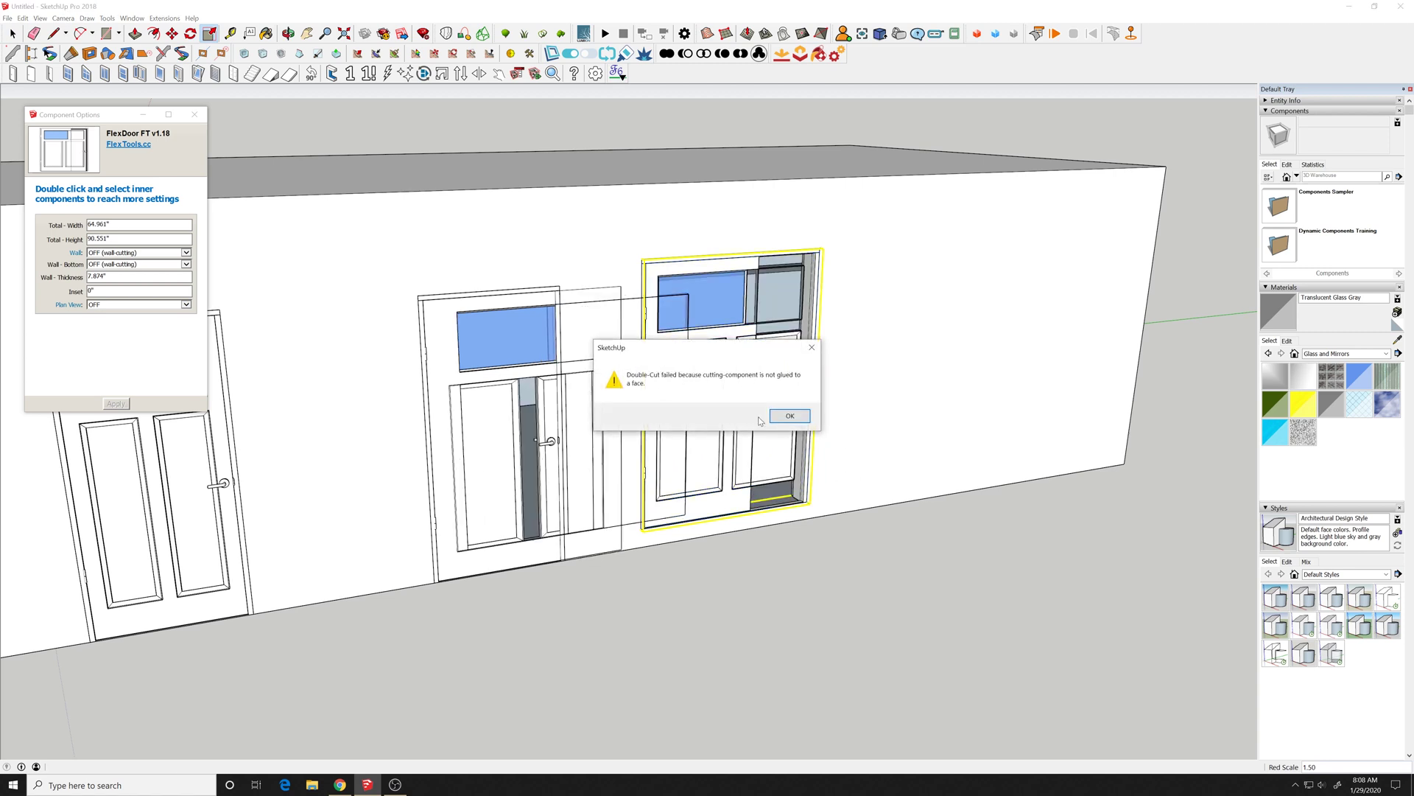
click(790, 416)
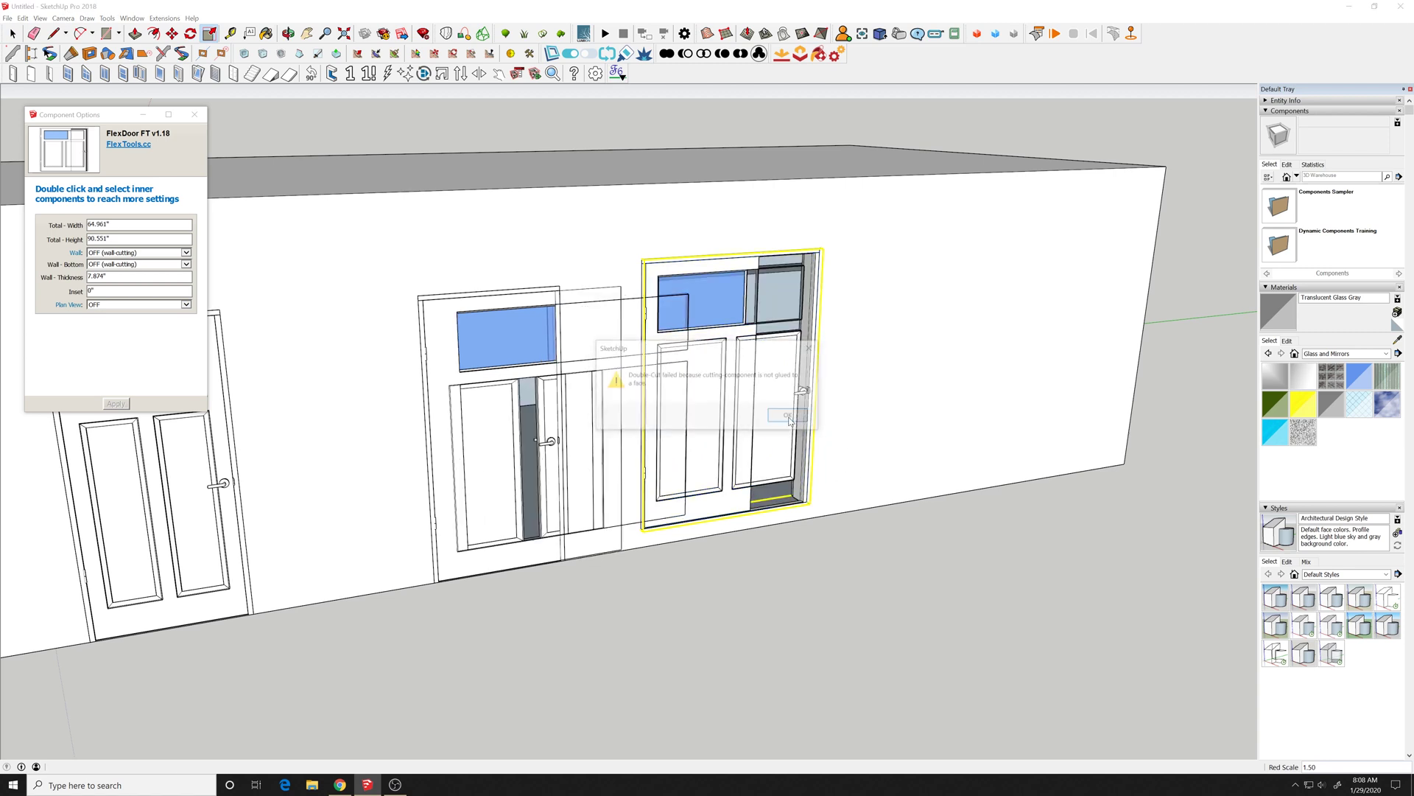
click(790, 416)
Step: Delete the widened third door from the wall
click(755, 543)
middle_drag(755, 543, 722, 529)
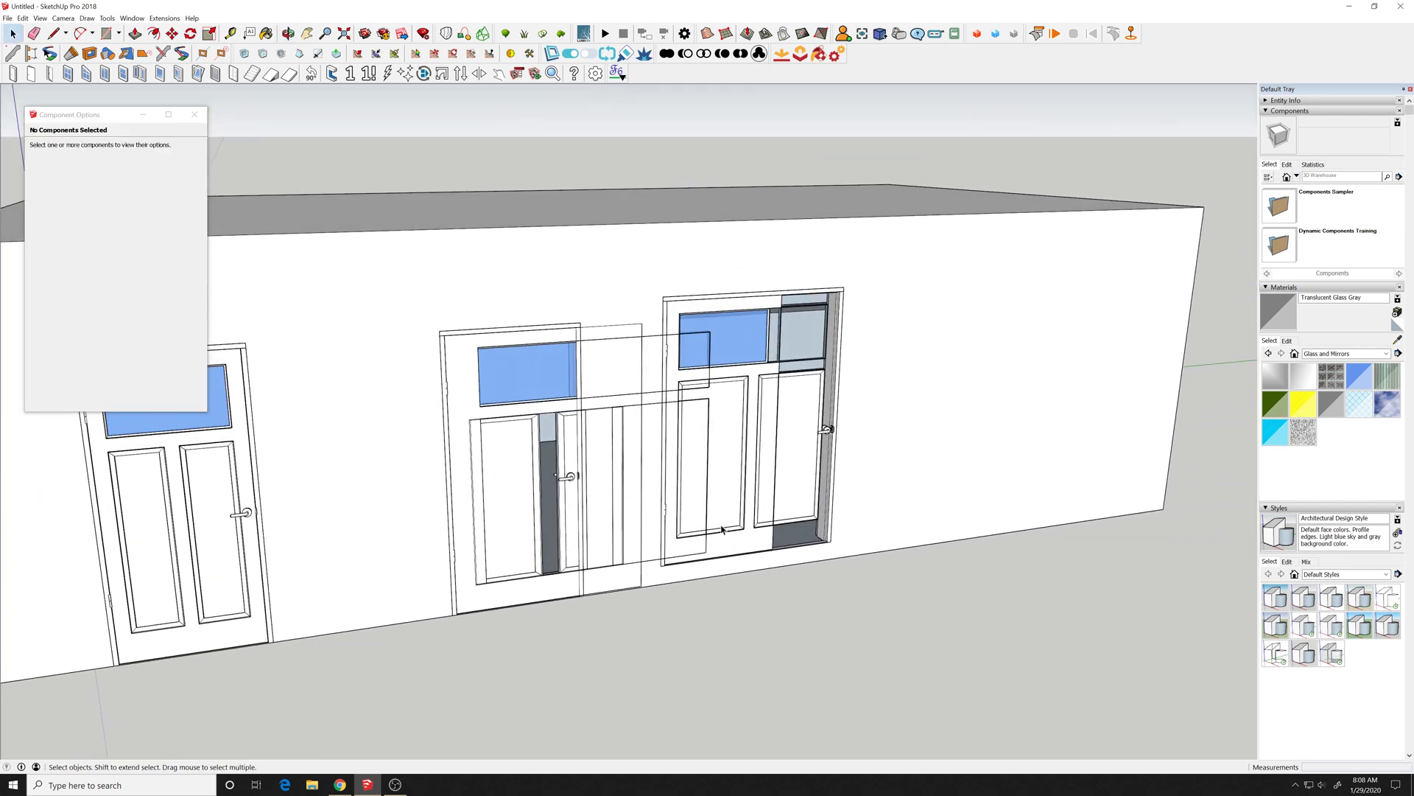
click(687, 447)
click(590, 426)
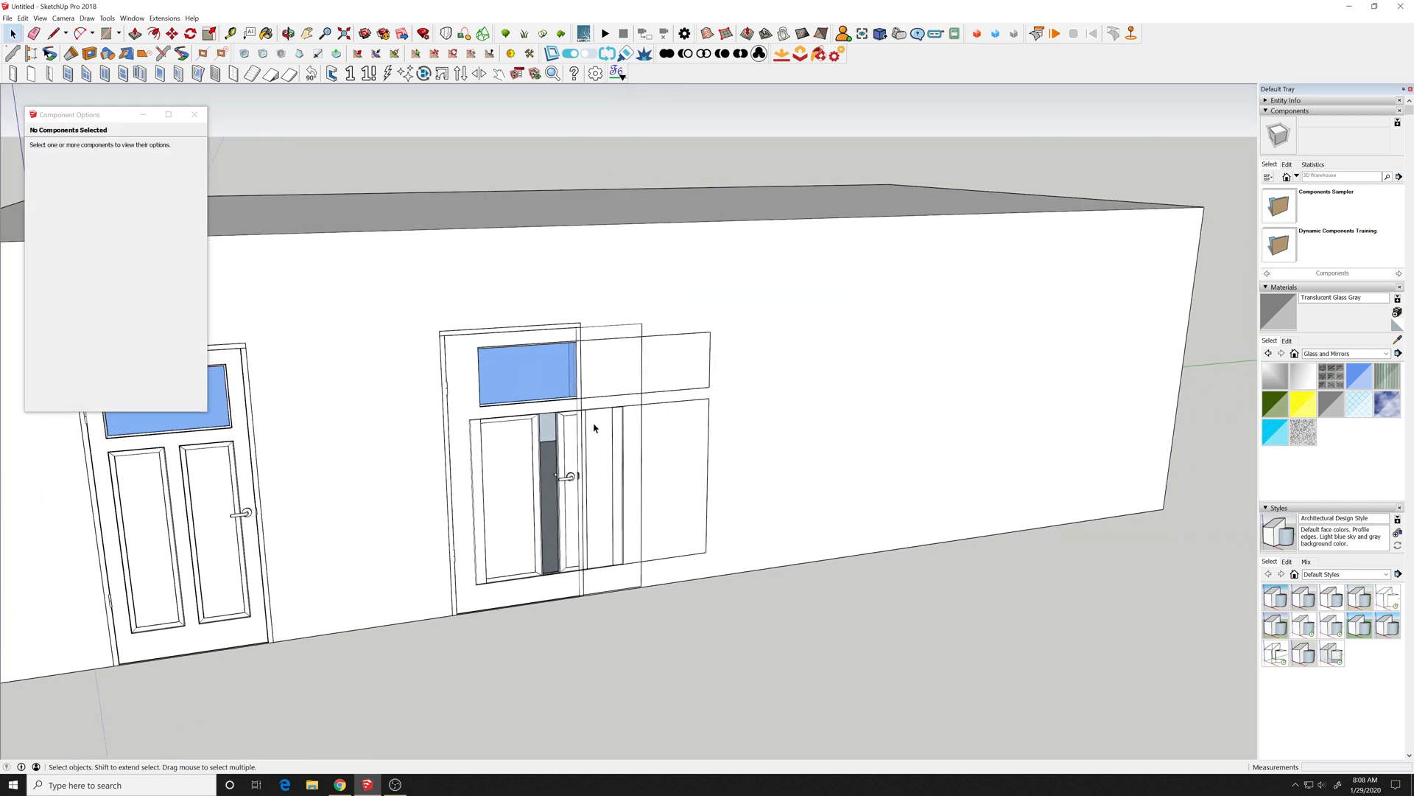
Step: Scale the first door's width from its handle side by about 0.87 and deselect it
middle_drag(590, 426, 546, 423)
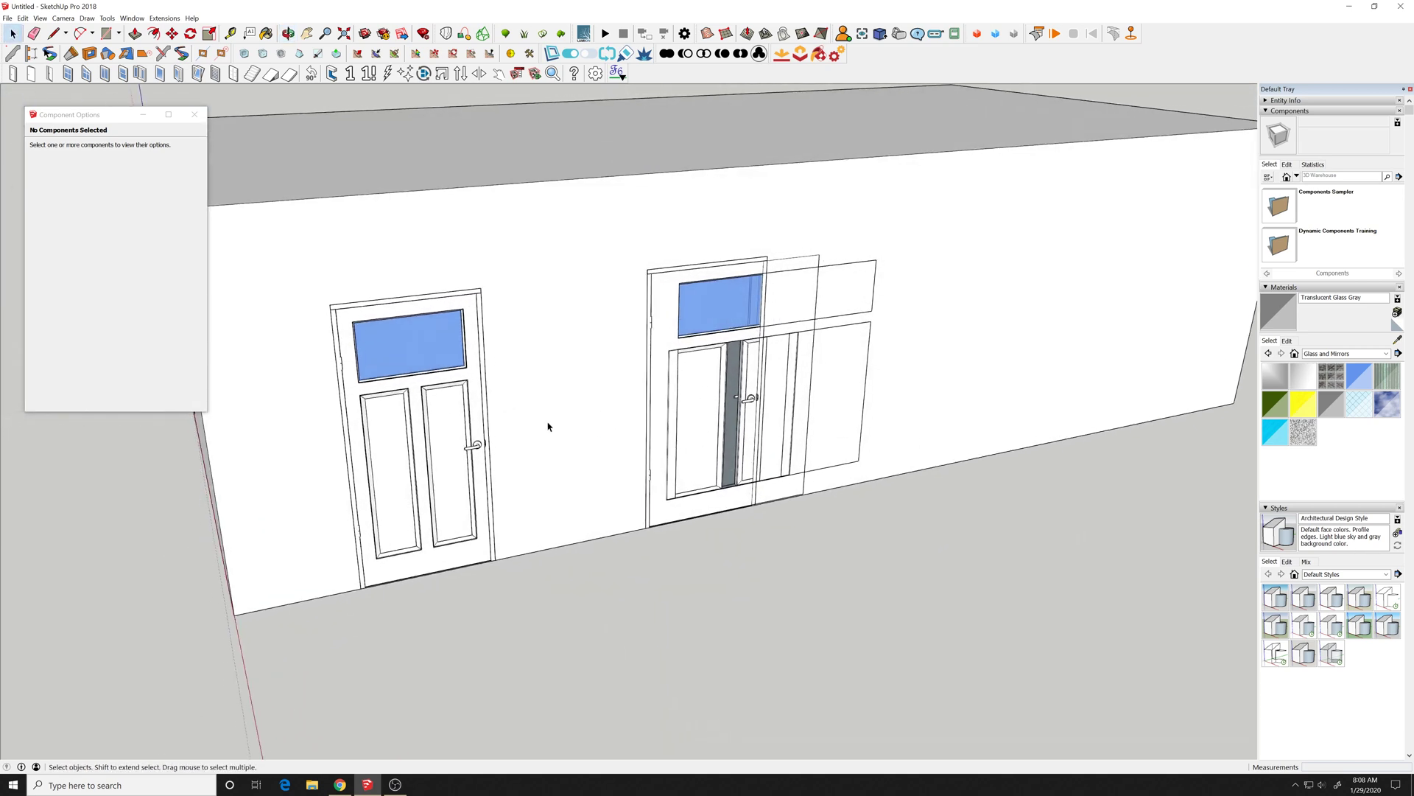
click(460, 434)
key(s)
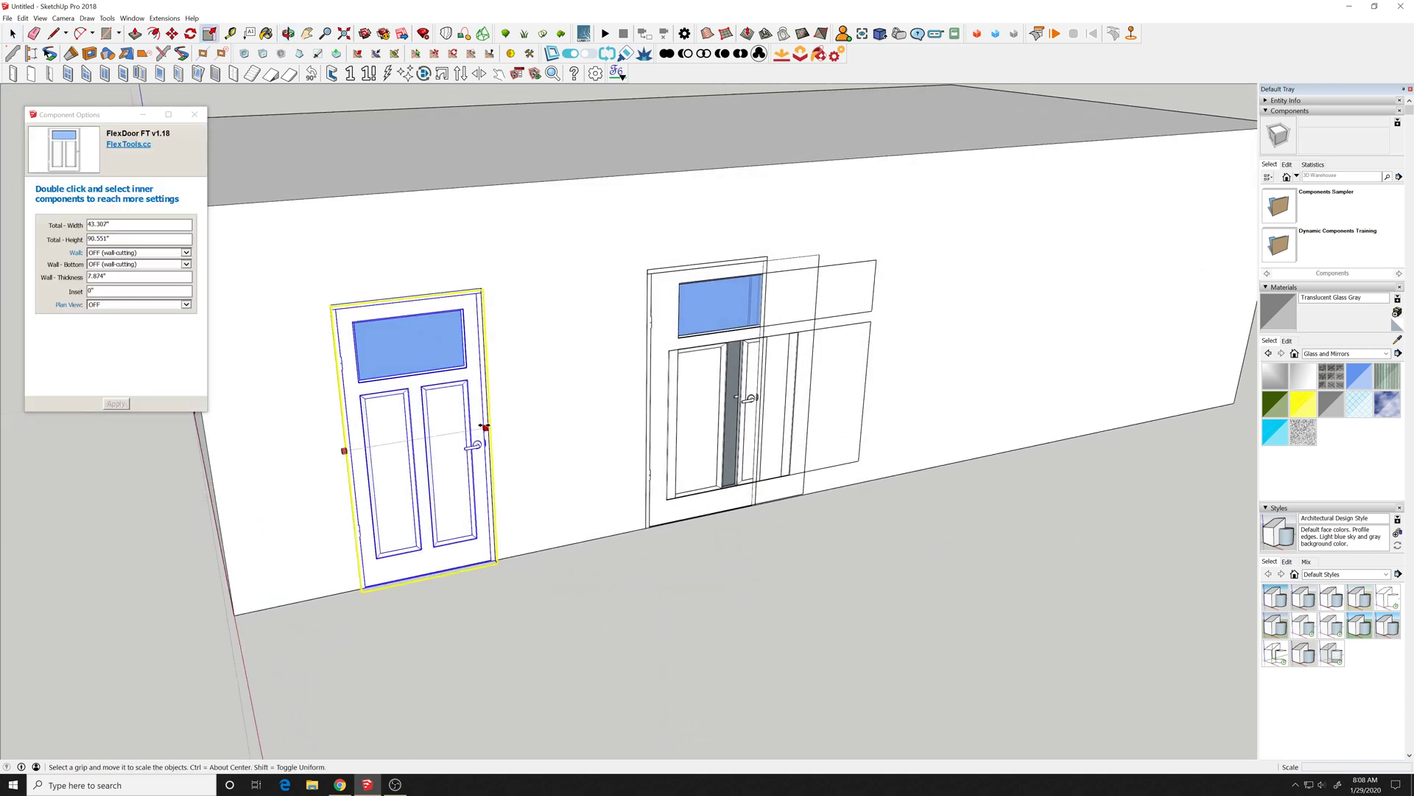
drag(490, 439, 496, 483)
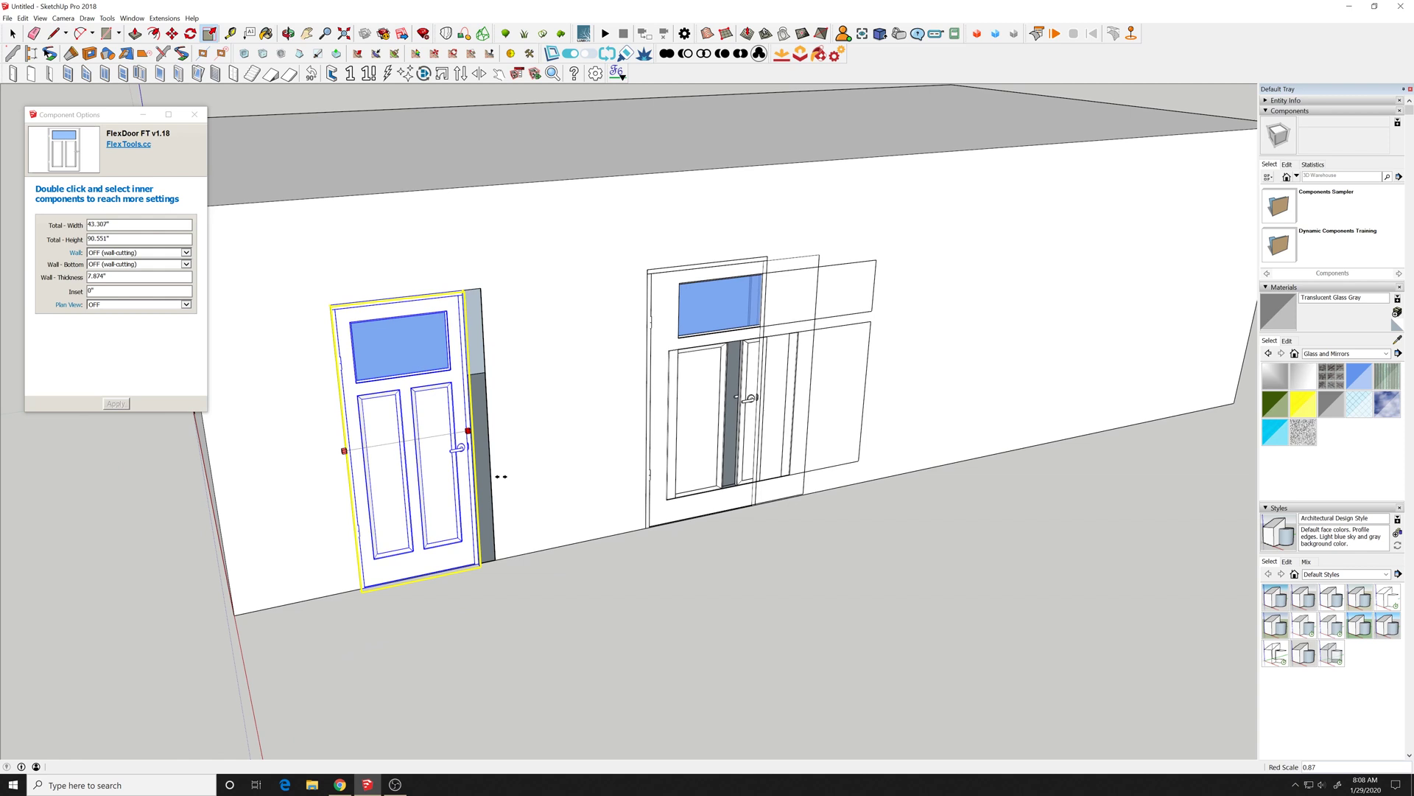
key(space)
click(584, 562)
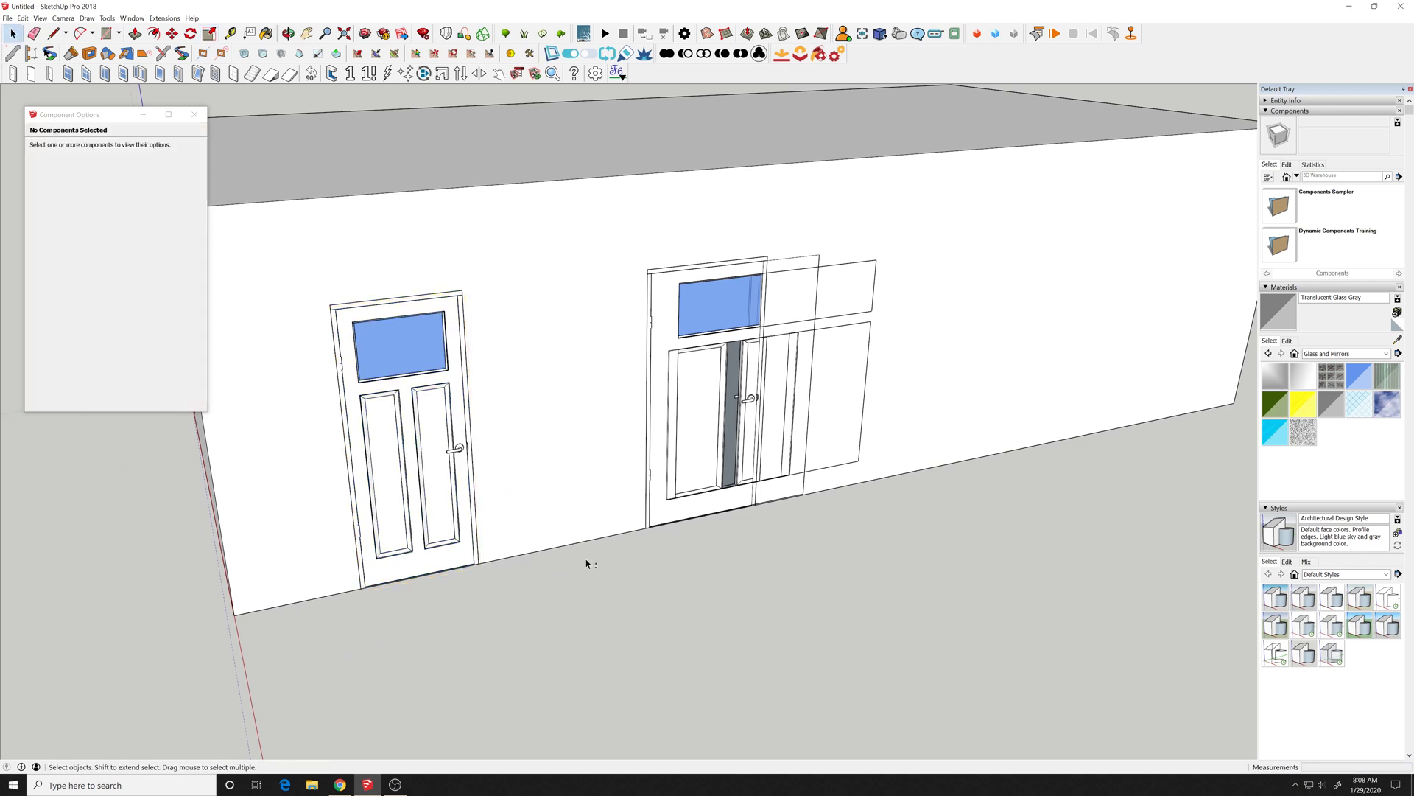
Step: Scale the first door's height up by 1.16 and its width by 1.70 from the handle side, then deselect it
middle_drag(587, 564, 546, 417)
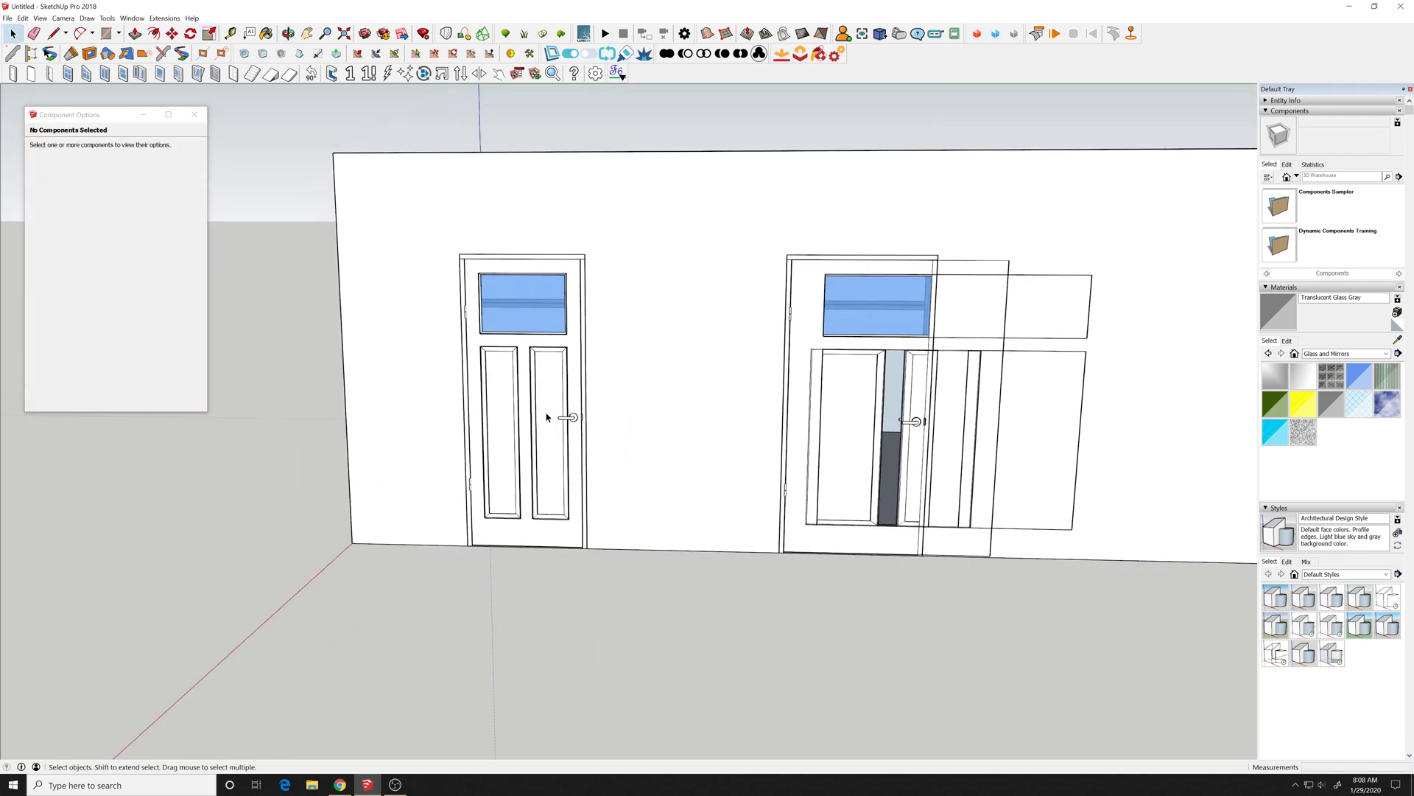
click(546, 417)
key(s)
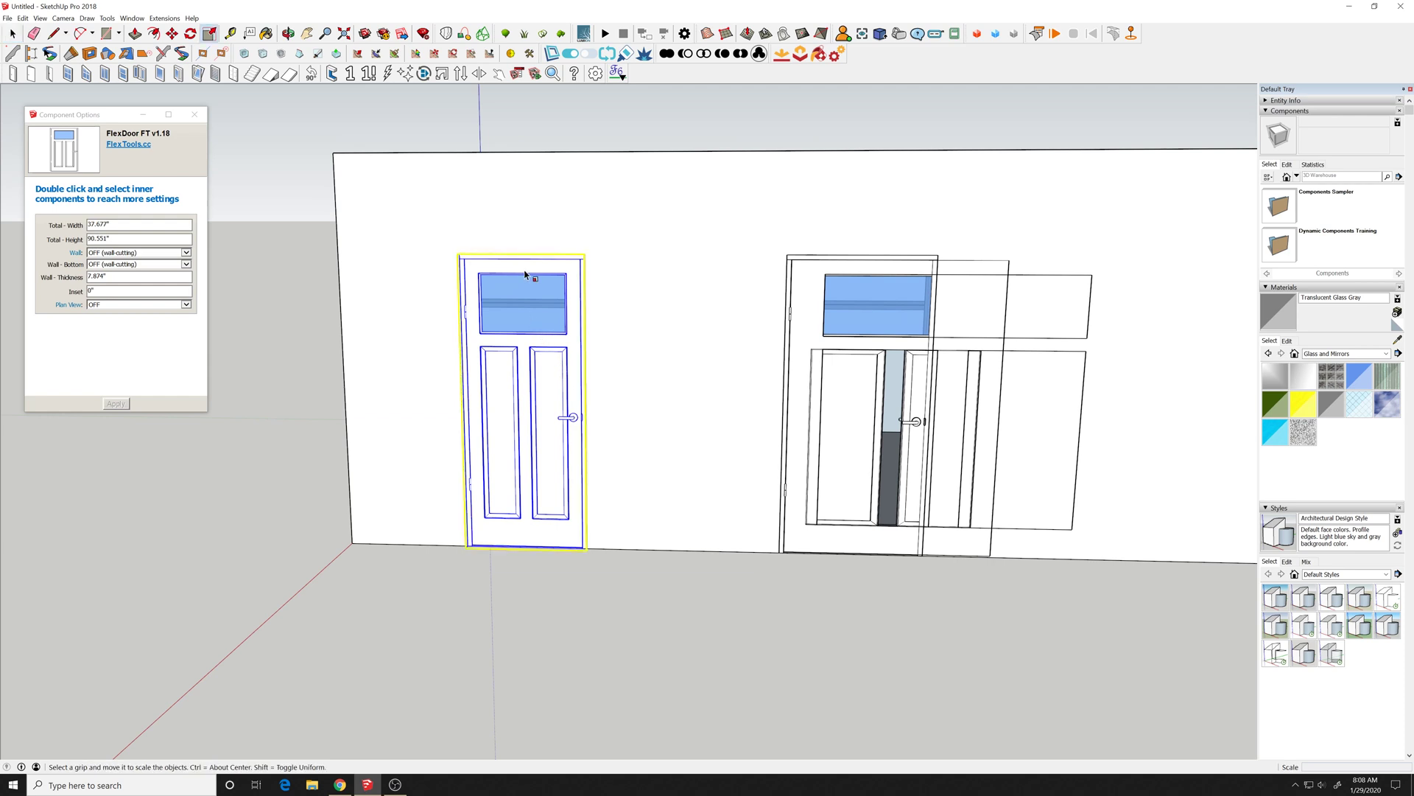
drag(523, 254, 523, 203)
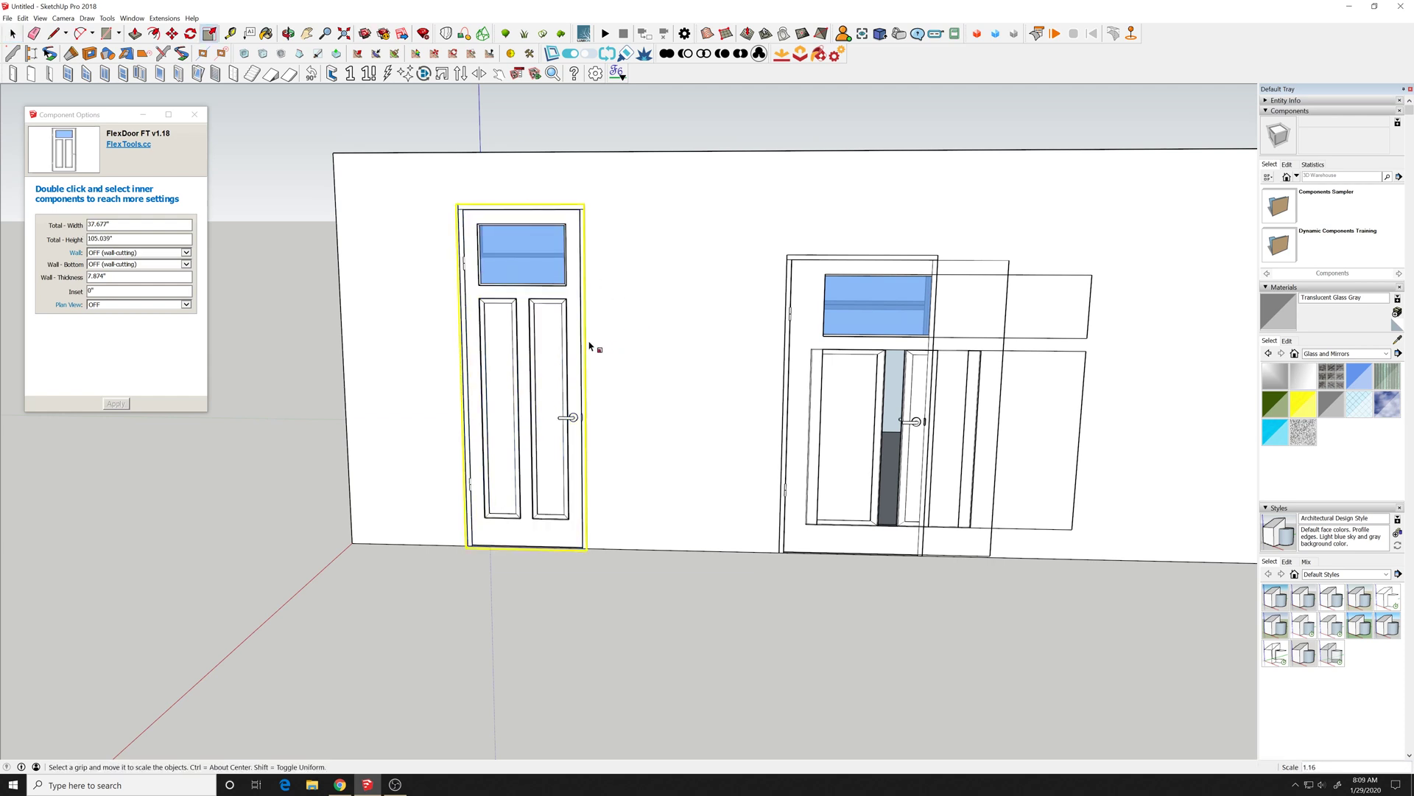
middle_drag(589, 346, 781, 380)
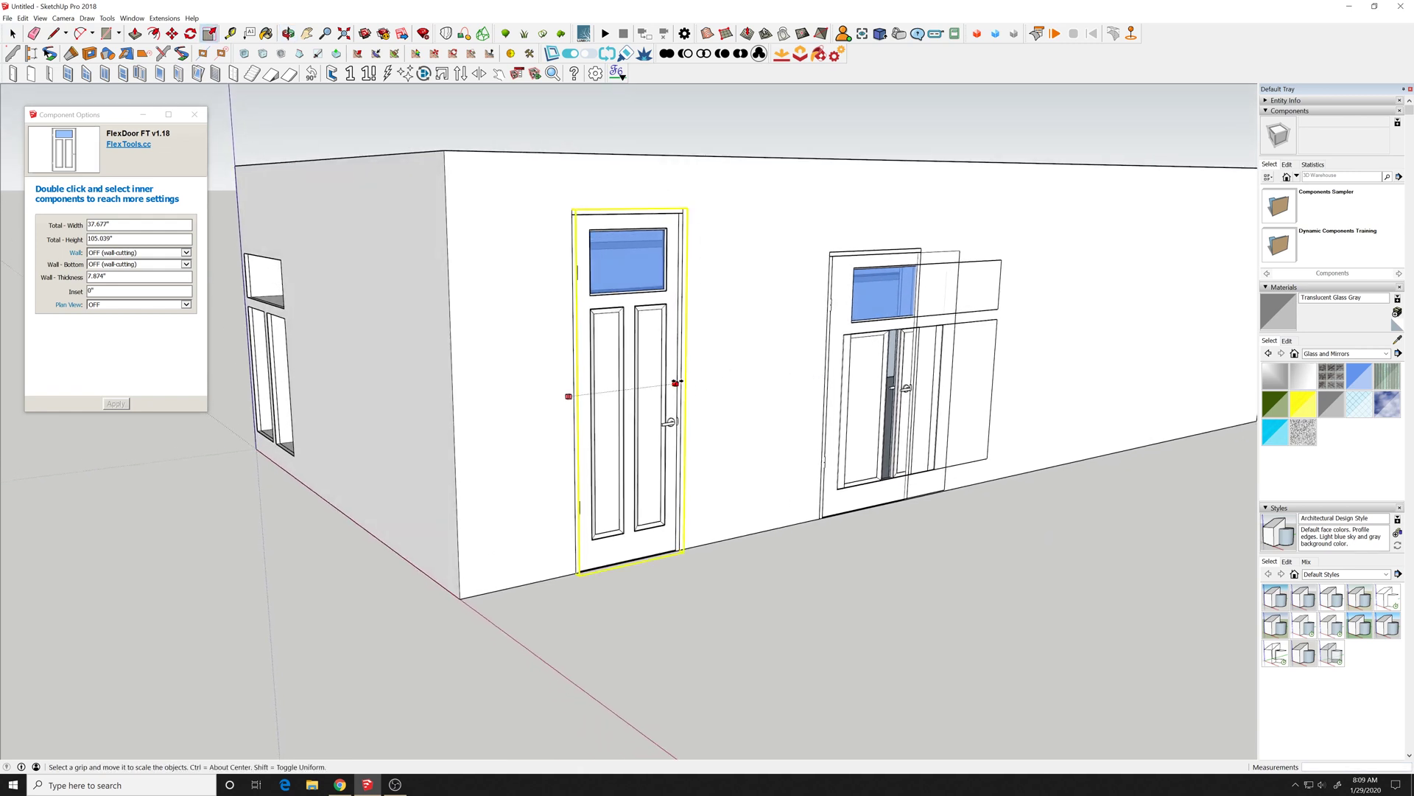
drag(679, 382, 743, 376)
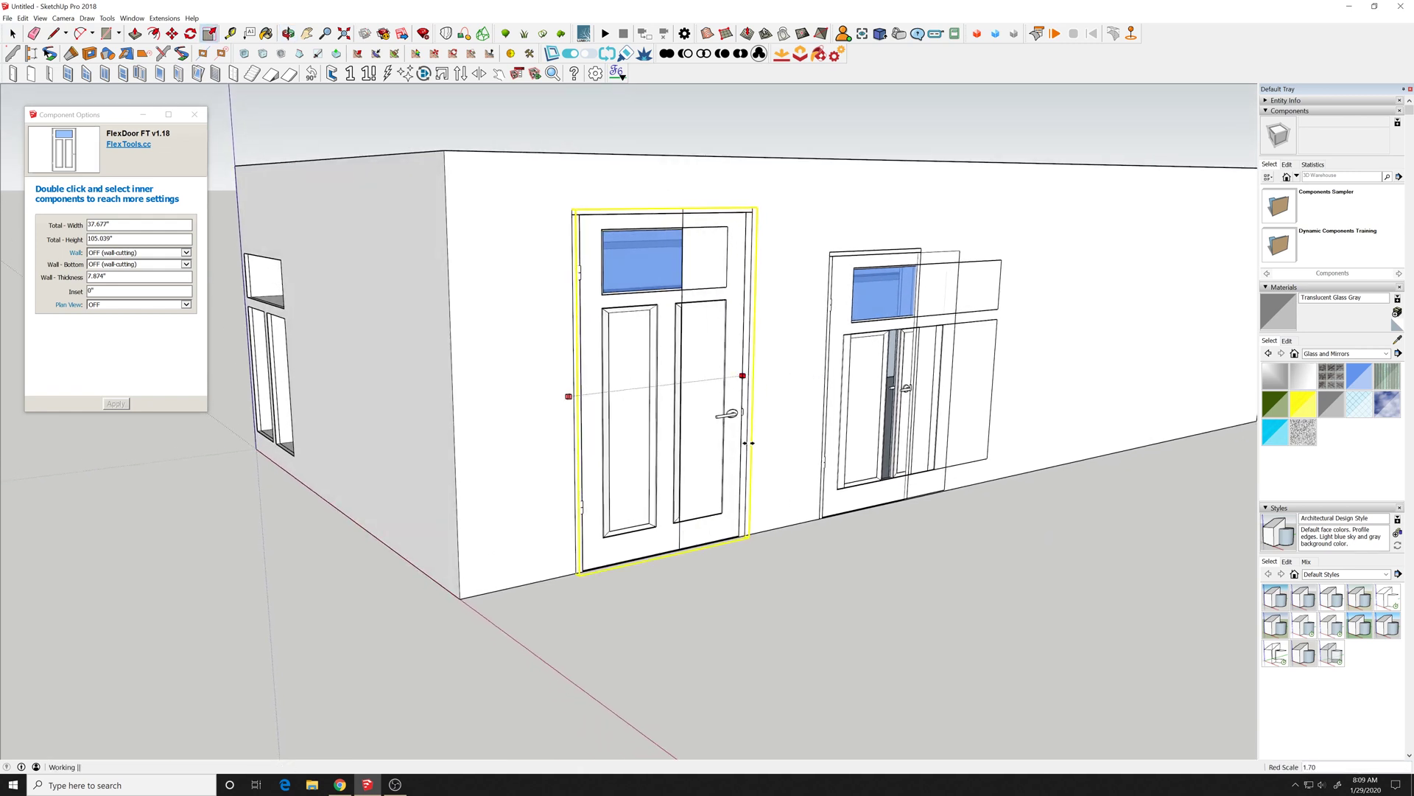
key(space)
click(808, 545)
Step: Delete the distorted second door from the wall, select the remaining door and close its component options
click(892, 448)
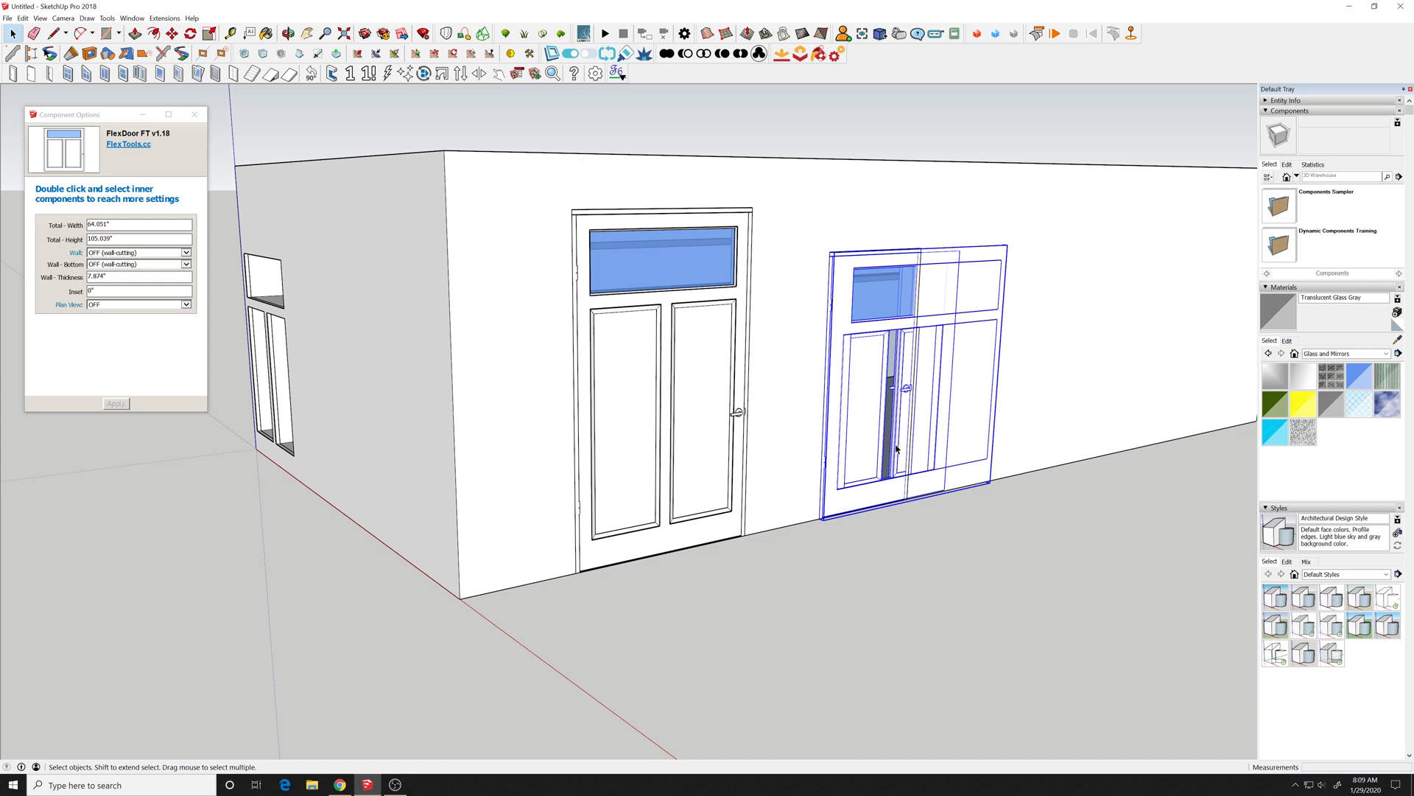
key(Delete)
scroll(892, 451, down, 1)
scroll(892, 454, down, 2)
middle_drag(912, 432, 847, 383)
click(599, 394)
middle_drag(598, 394, 646, 420)
click(195, 115)
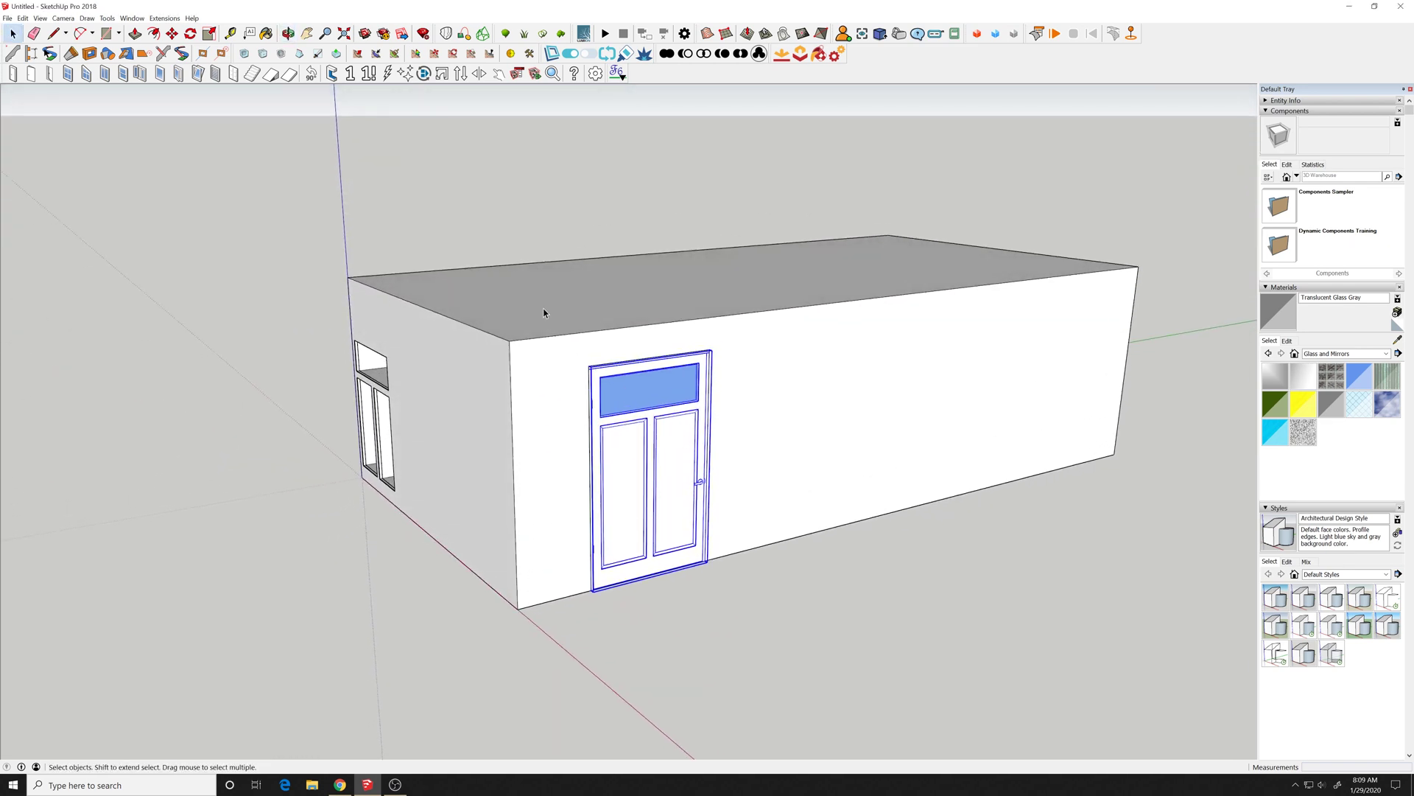
Step: Place Door_Multi Panel from the FlexTools ComponentFinder on the long wall near its corner and move it to the wall's base edge
click(552, 72)
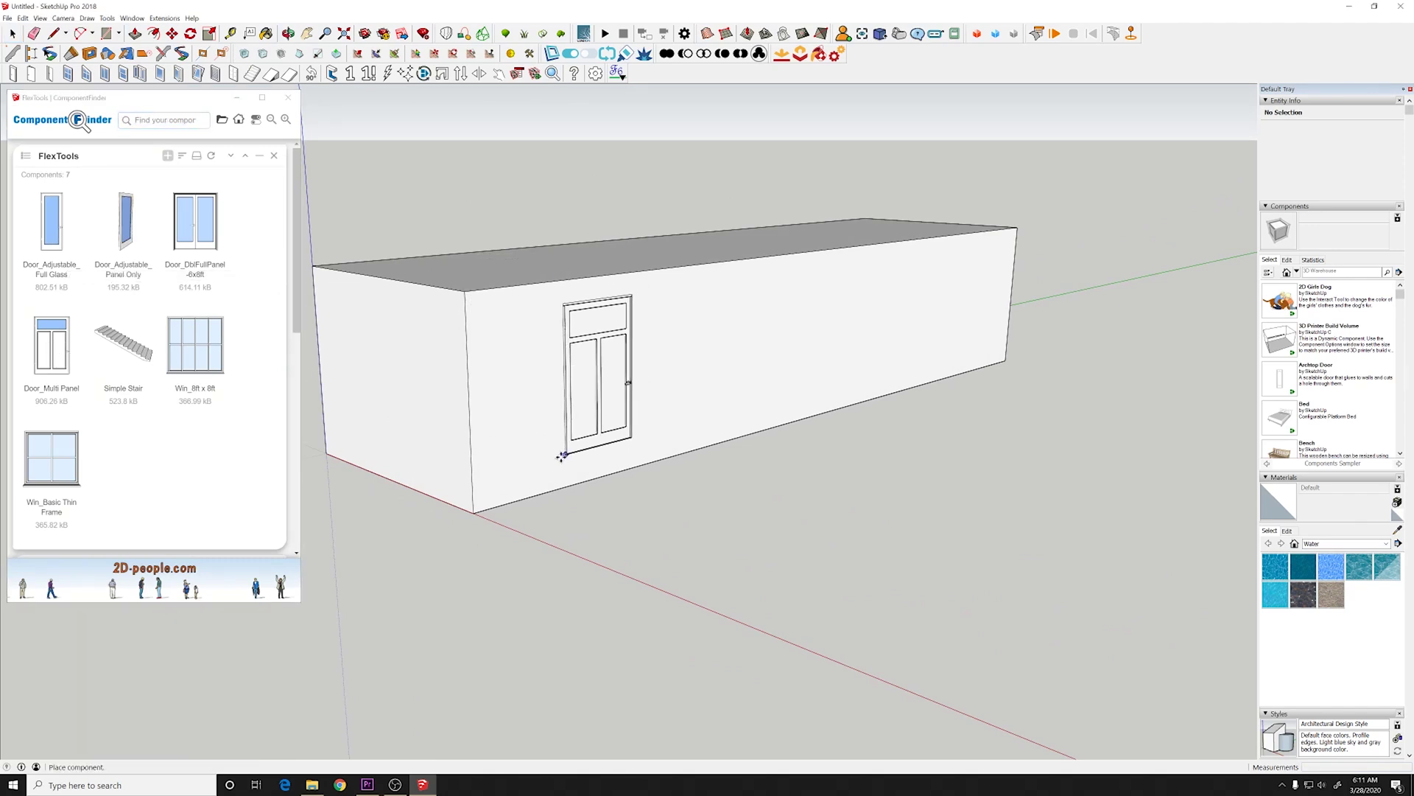
click(504, 485)
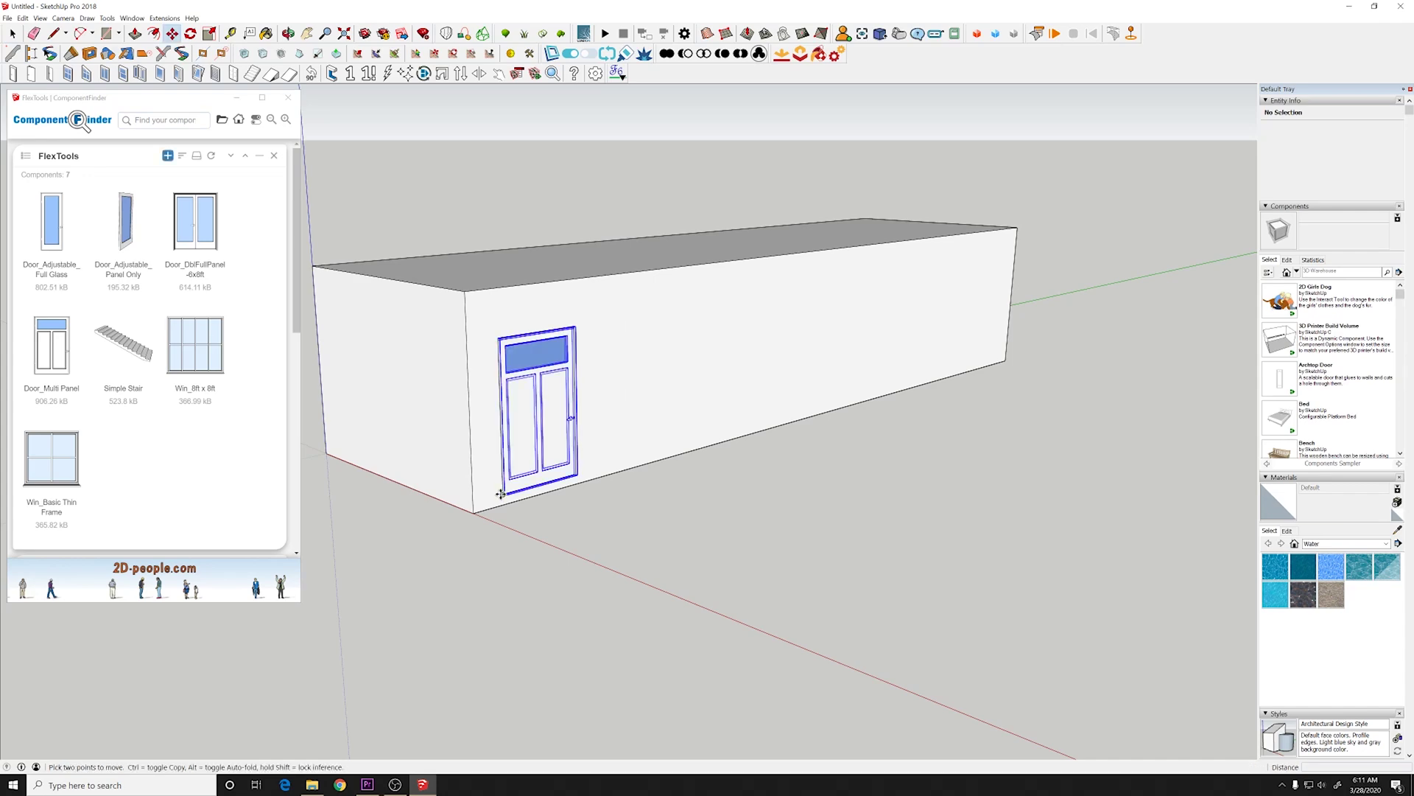
scroll(545, 444, up, 1)
scroll(545, 444, up, 2)
middle_drag(544, 444, 496, 451)
scroll(461, 537, up, 4)
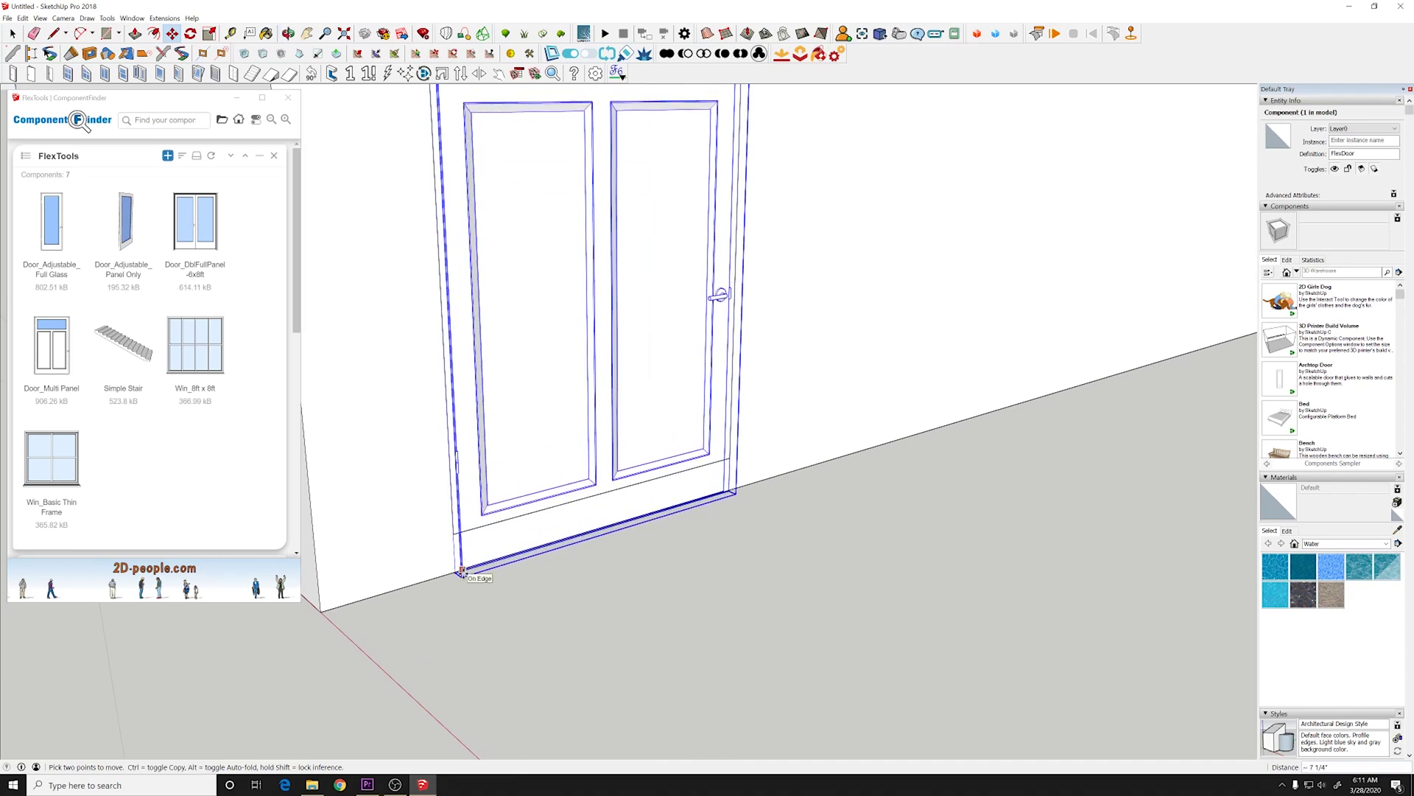
click(462, 567)
Step: Reposition the placed door so its lower hinge-side corner sits on the base edge of the wall
scroll(478, 524, down, 4)
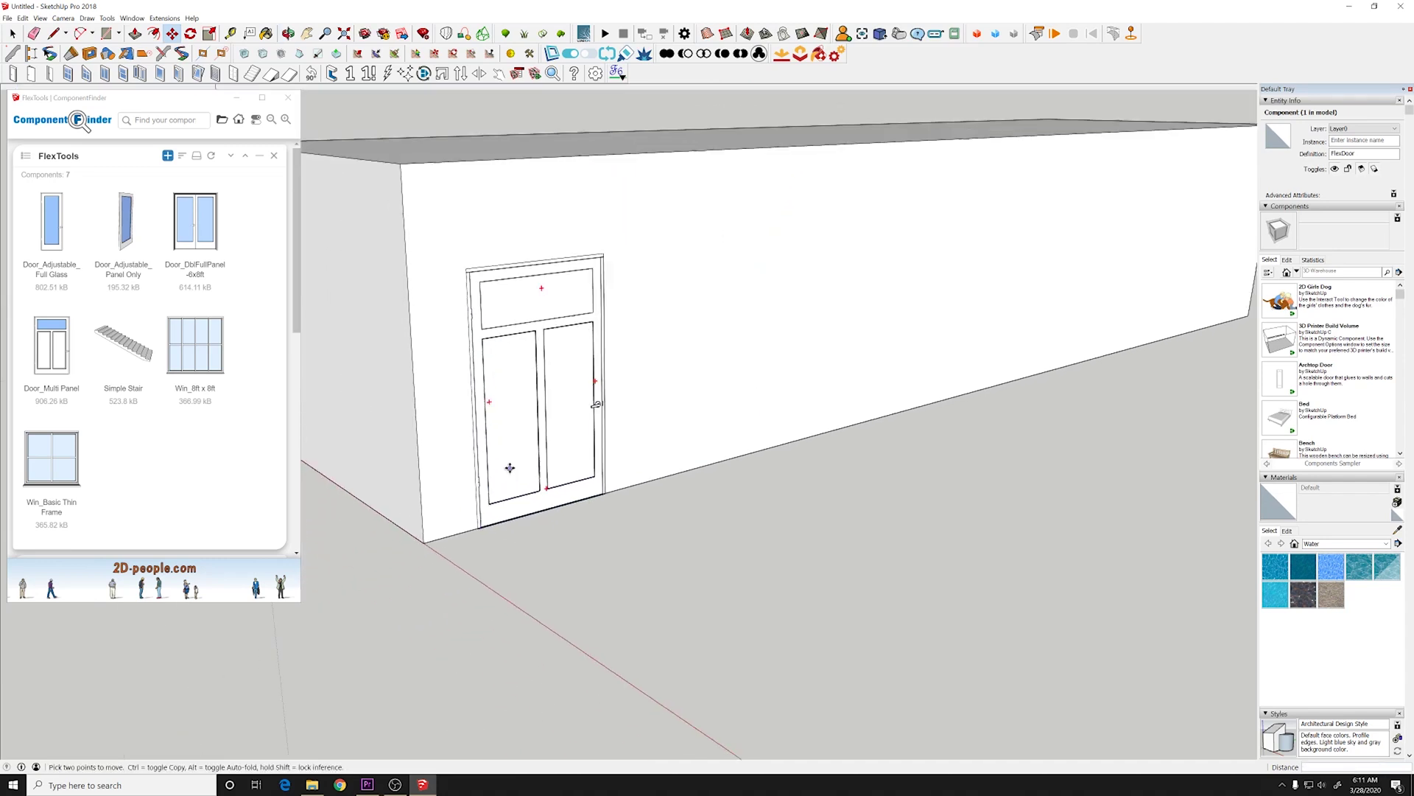
click(672, 440)
click(525, 365)
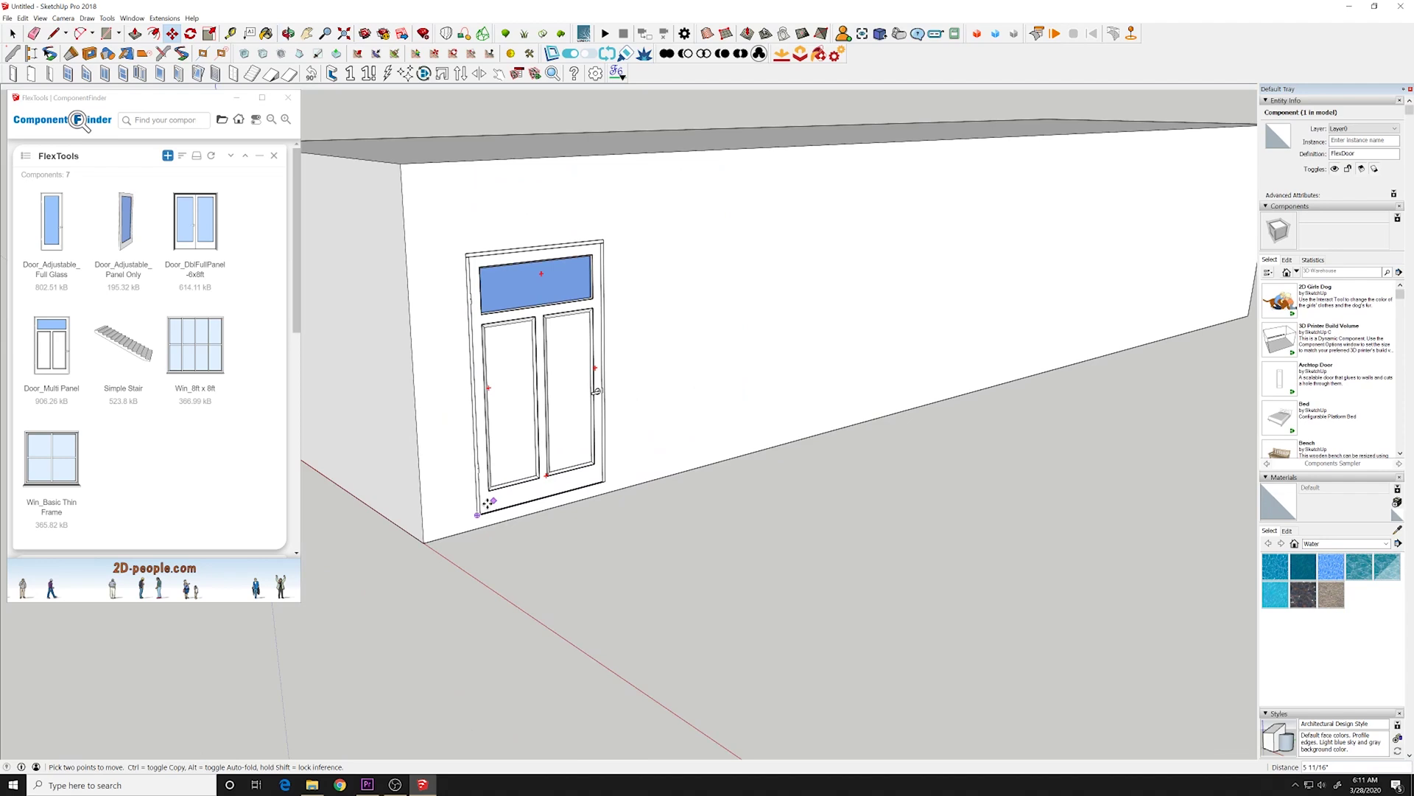
scroll(487, 513, up, 5)
scroll(496, 508, down, 5)
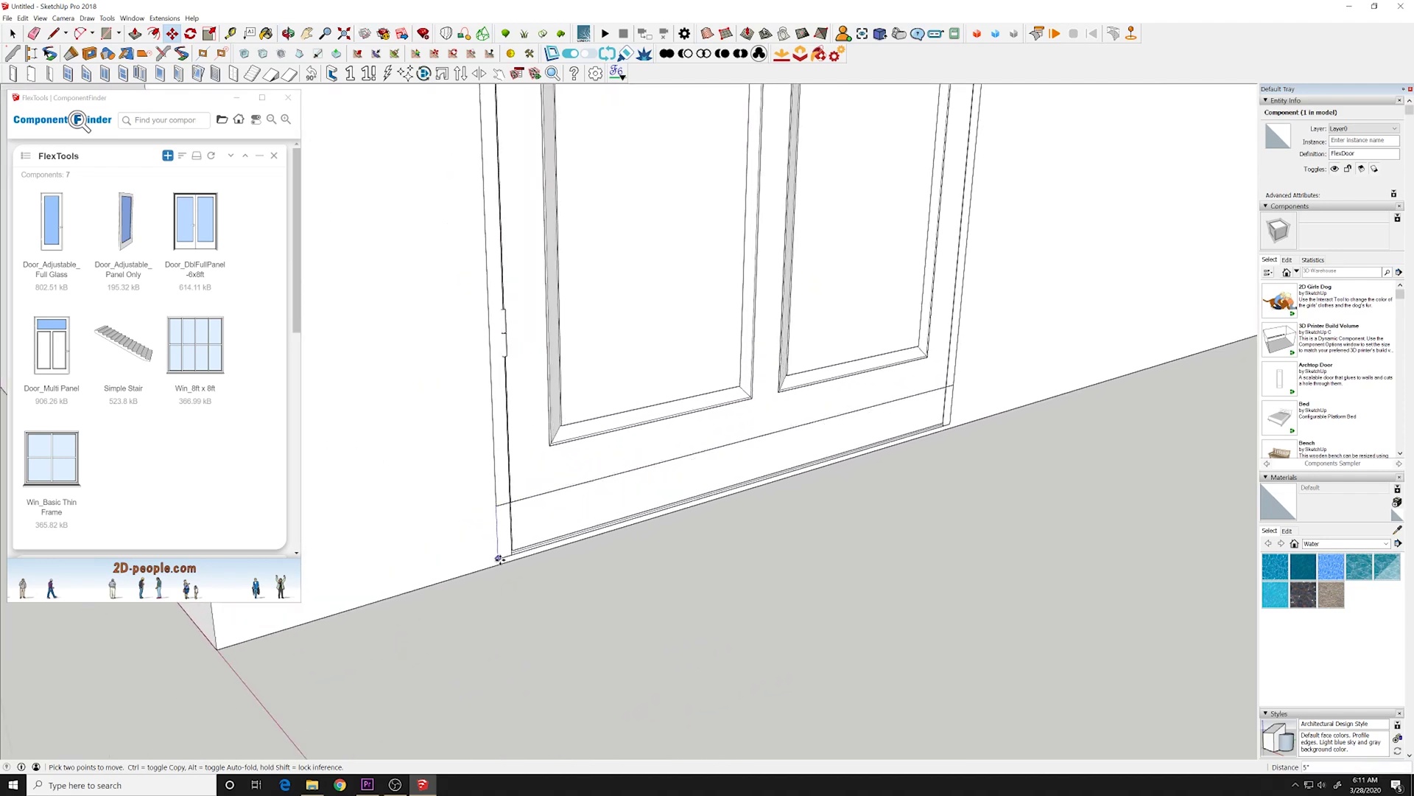
middle_drag(524, 473, 401, 467)
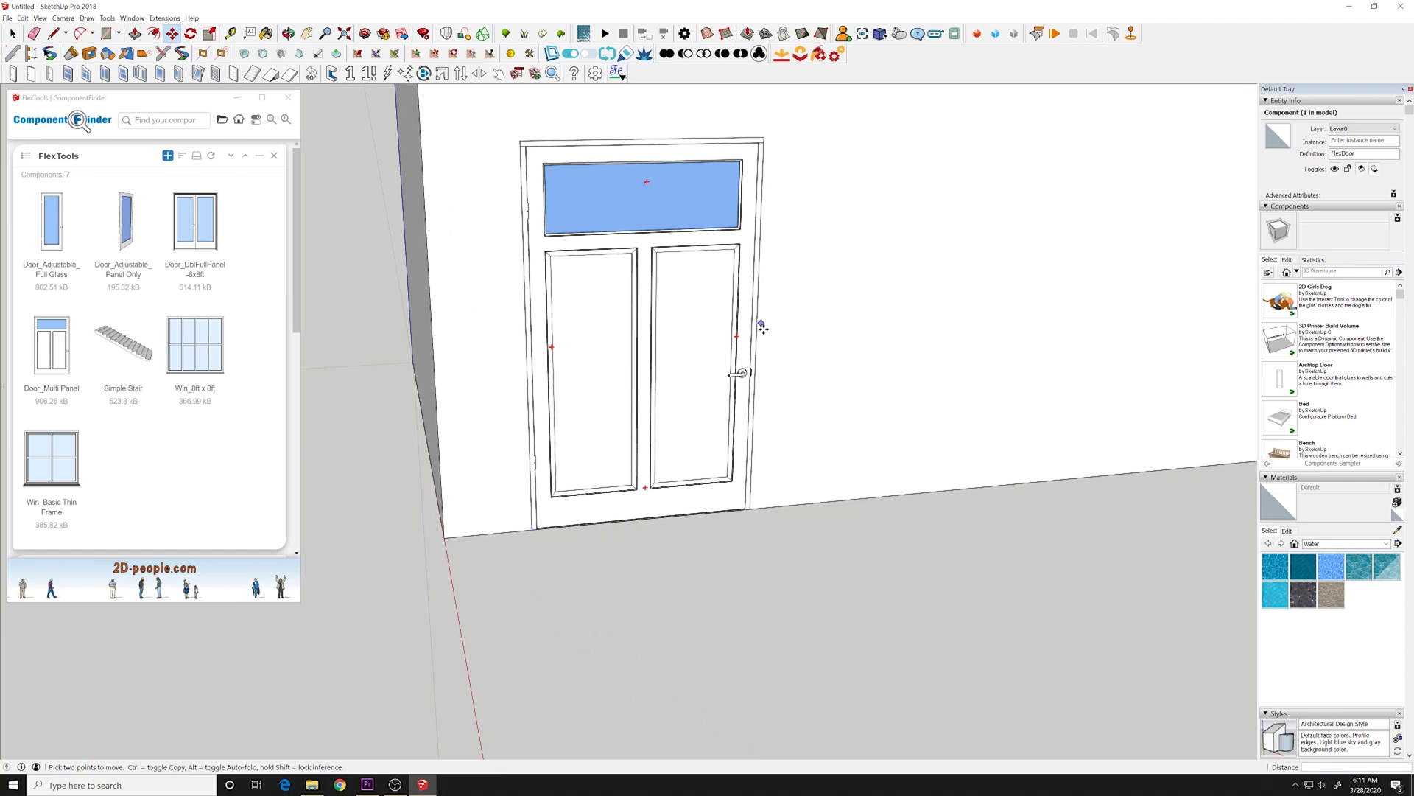
Step: Scale the door's width by 0.63 from its handle side and reduce its height from the top
key(s)
drag(752, 325, 699, 367)
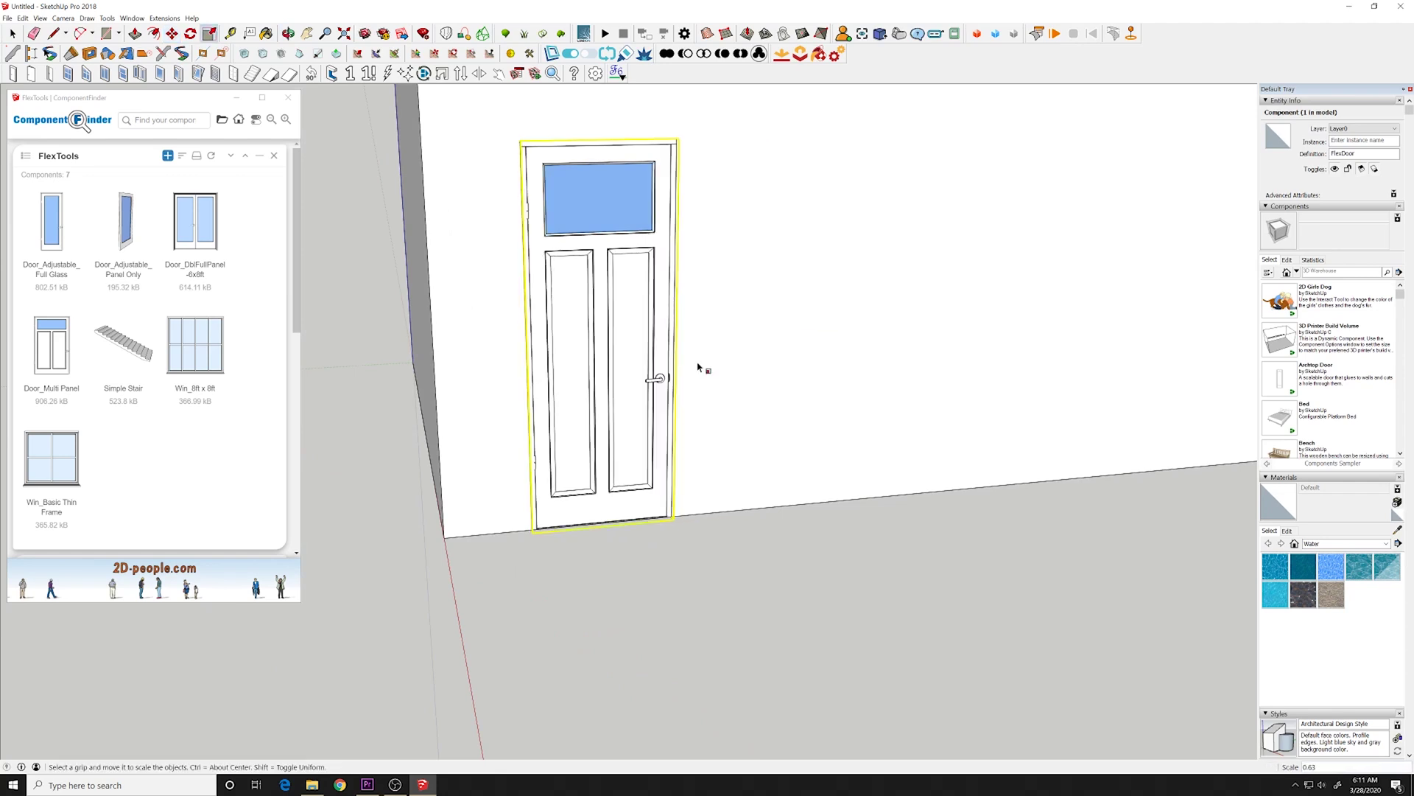
drag(598, 153, 610, 237)
Step: Copy the scaled door along the wall to create a second door beside it
key(m)
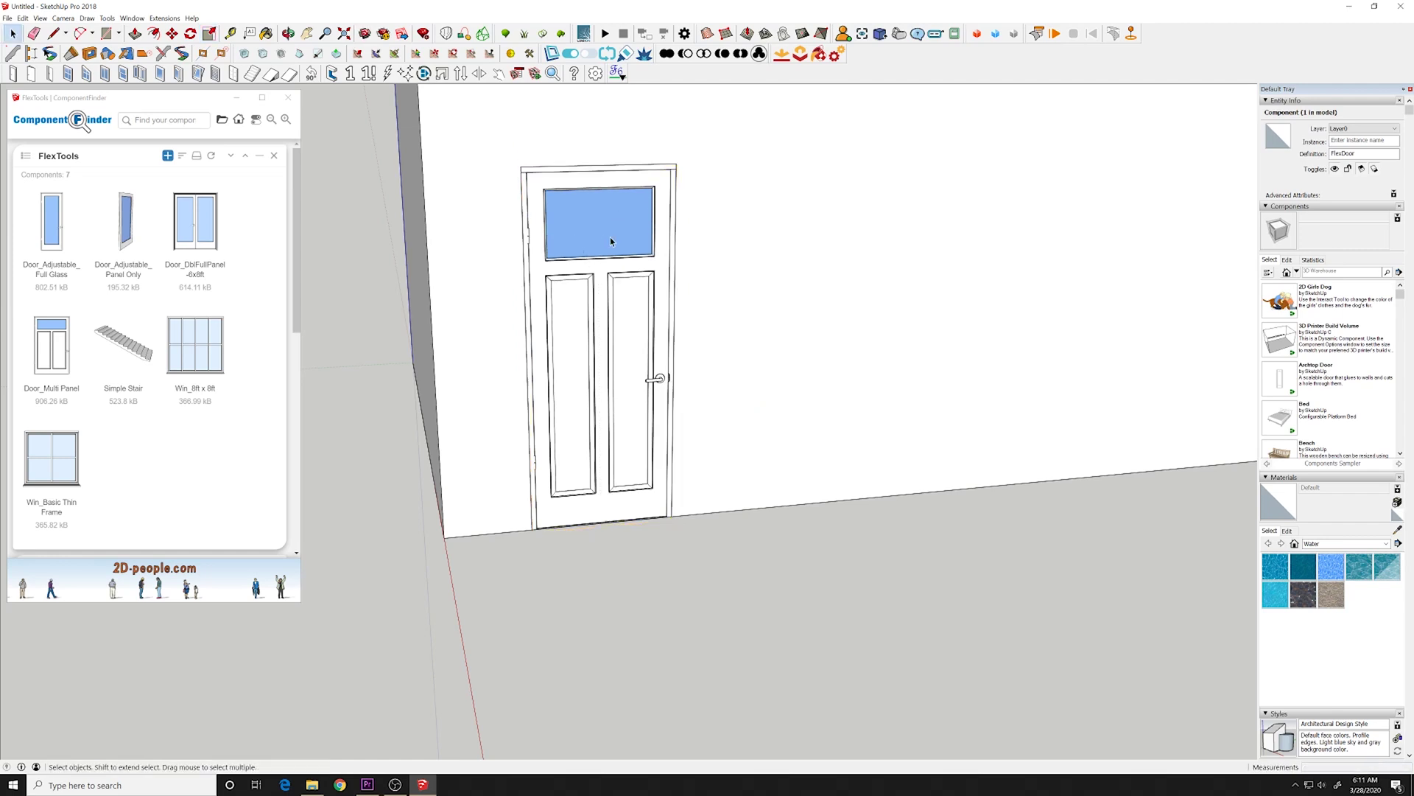
click(732, 288)
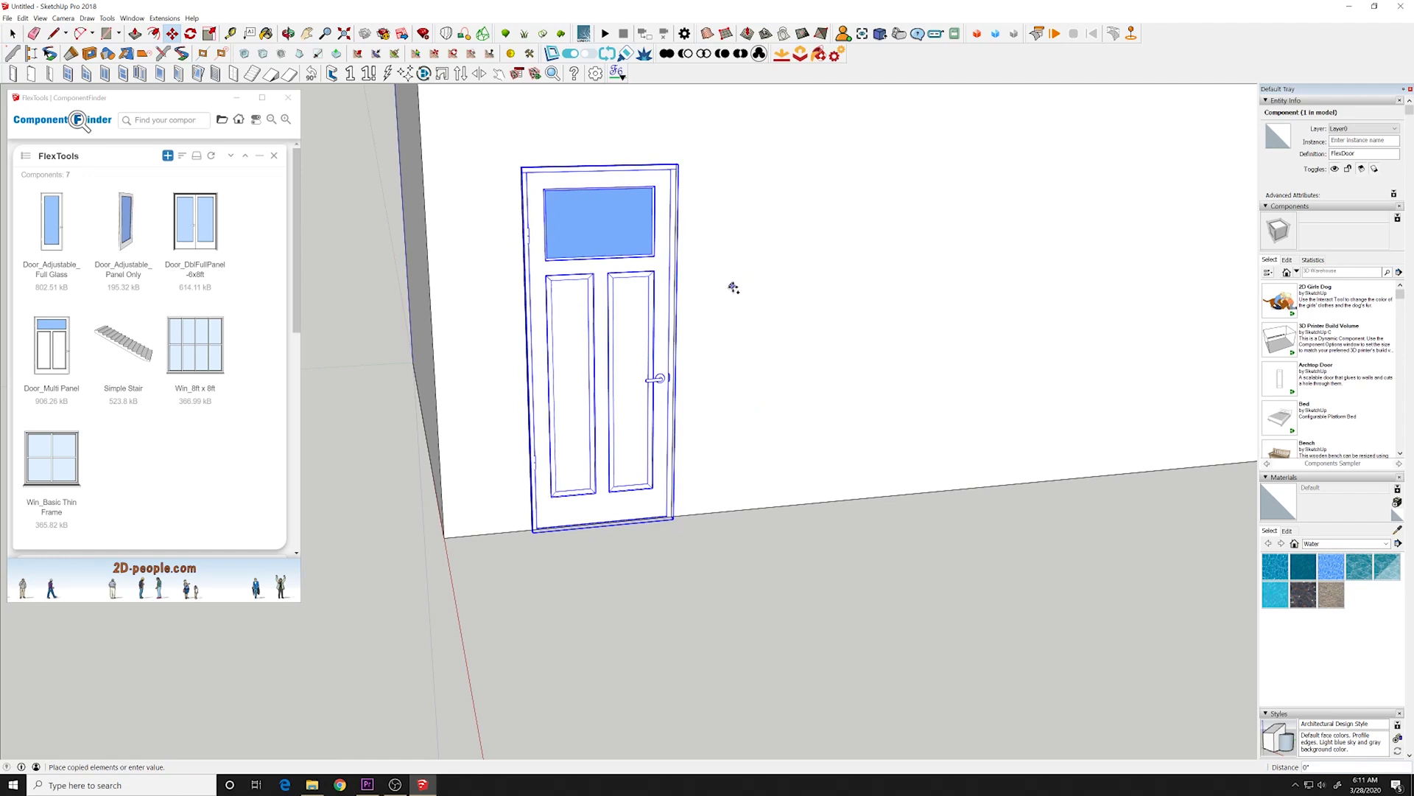
key(ctrl)
click(933, 278)
key(space)
Step: Open the second door for editing and display its component options beside the ComponentFinder window
right_click(811, 292)
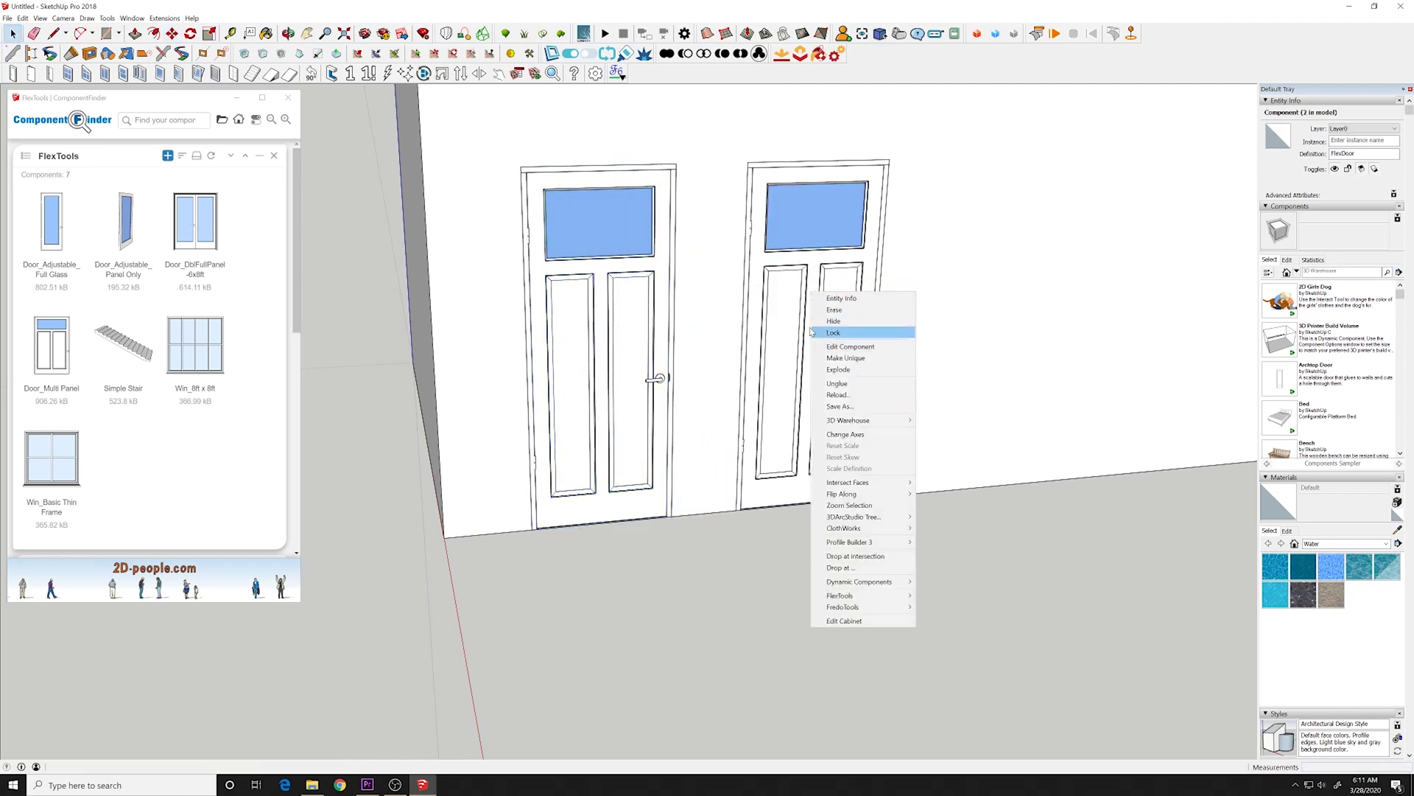
click(838, 347)
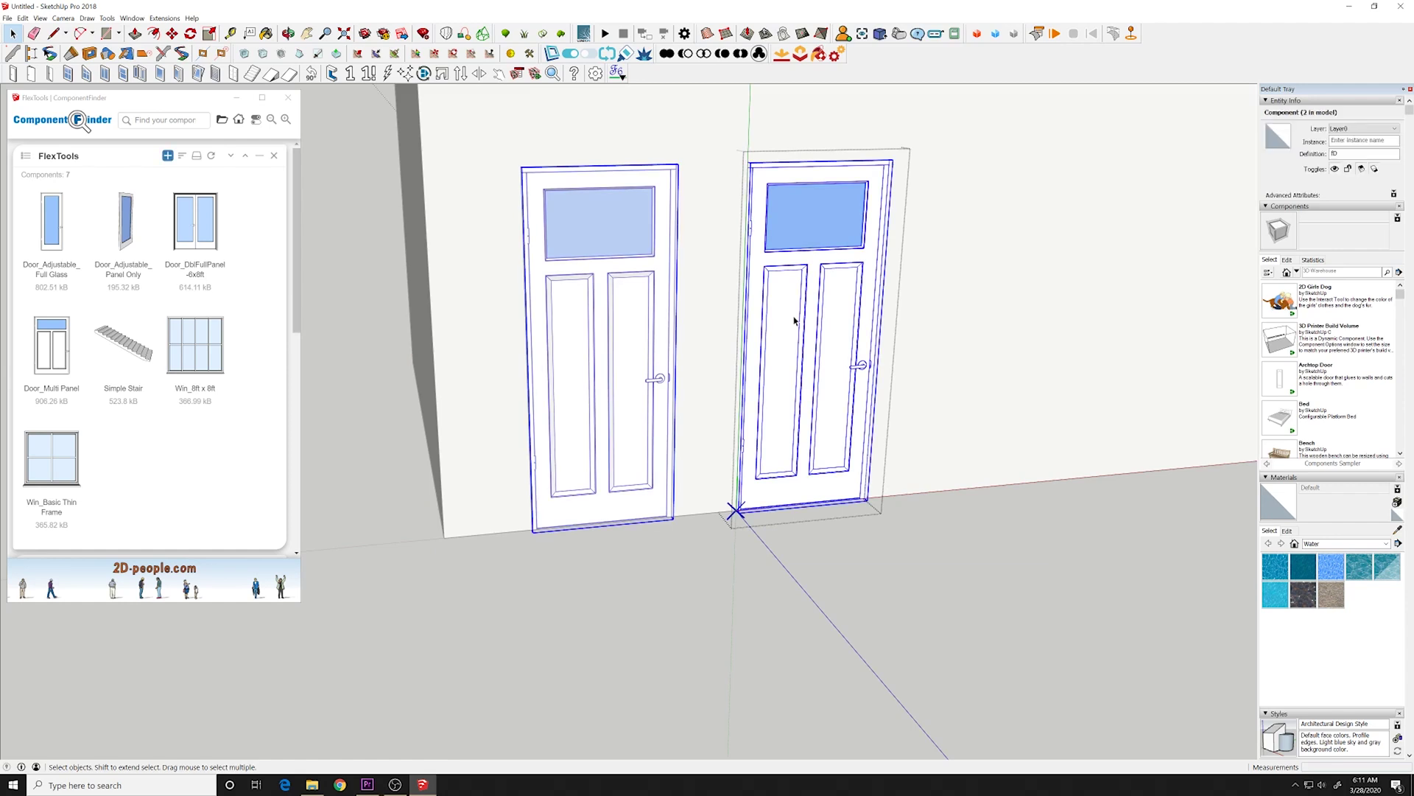
click(517, 74)
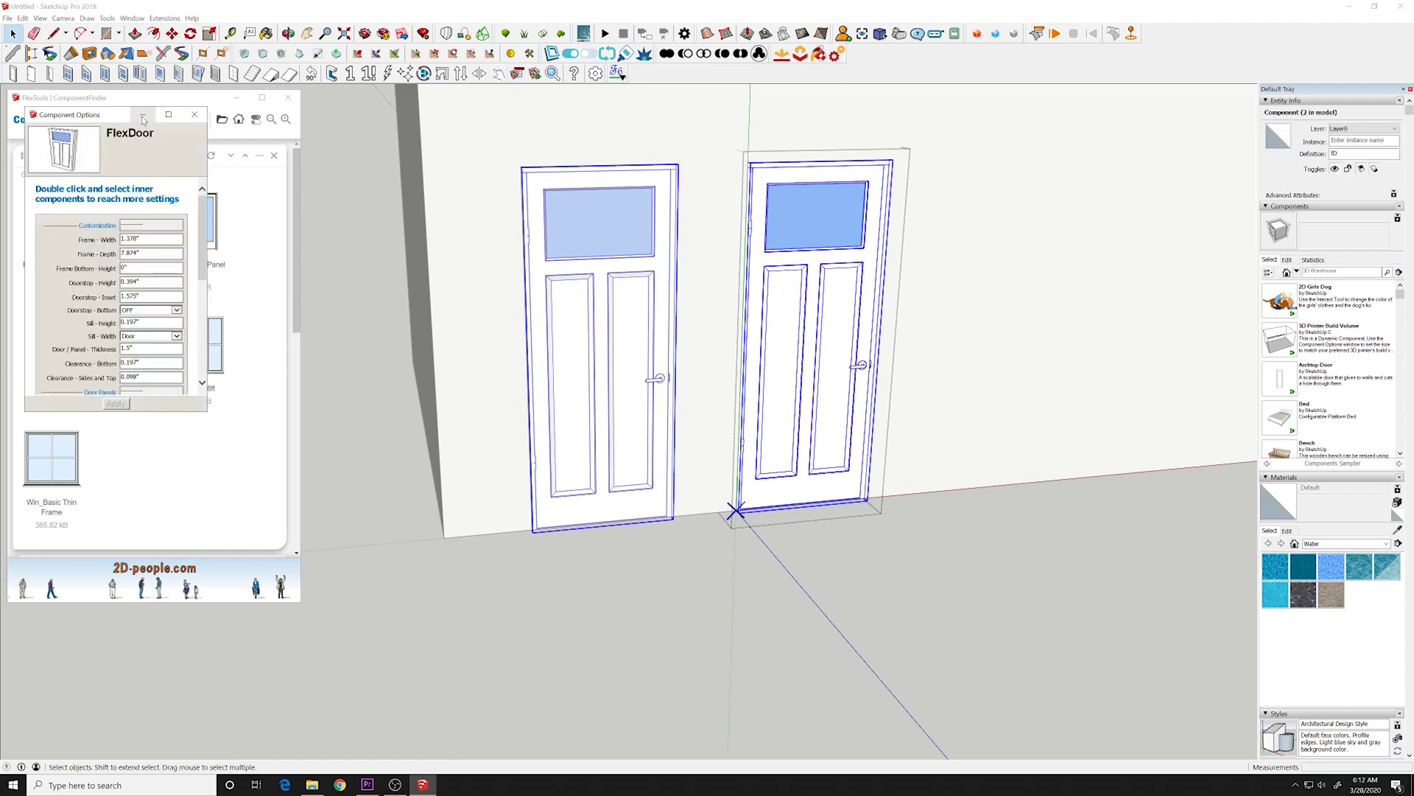
drag(112, 116, 400, 106)
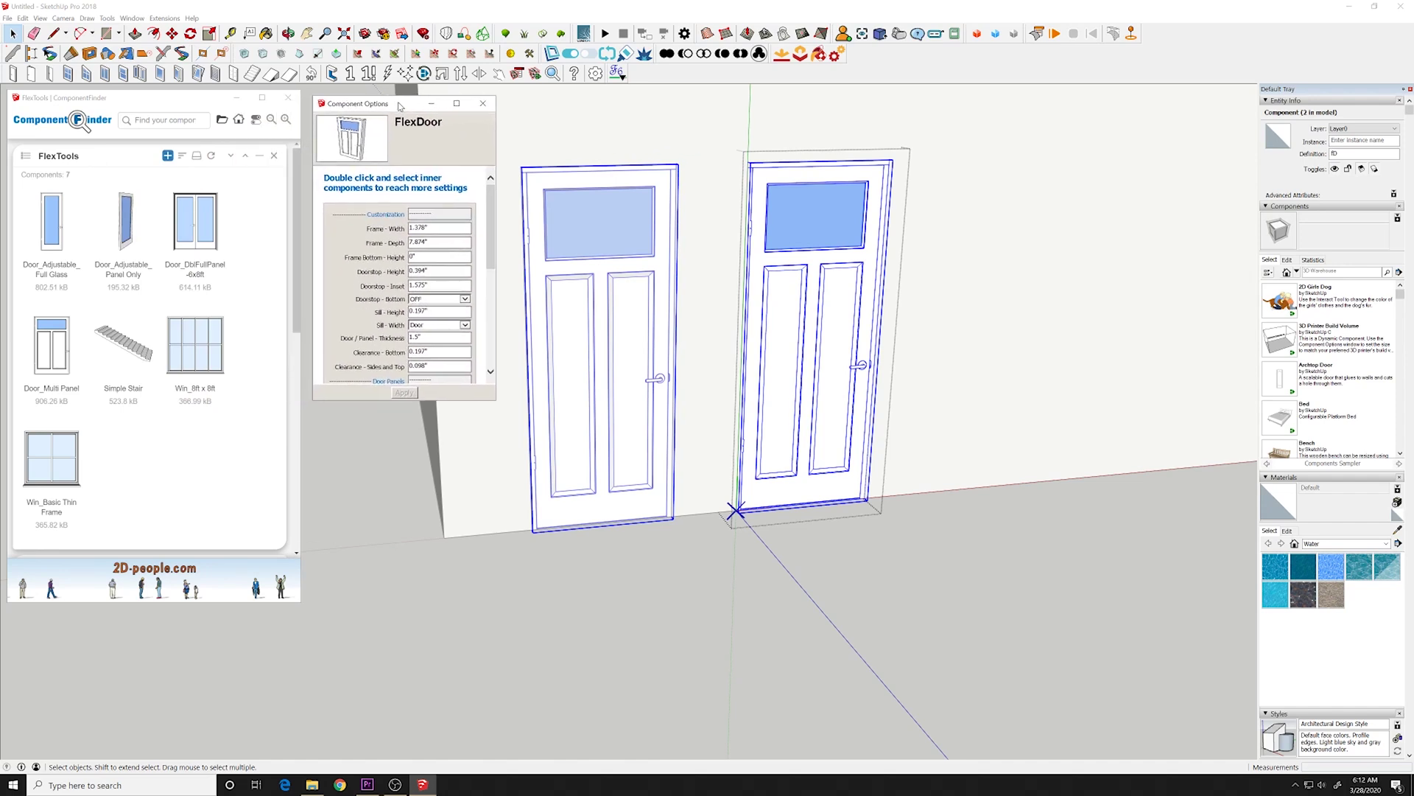
Step: Drill down through the second door's nested components and select the inner Panel Door component
double_click(852, 352)
click(836, 348)
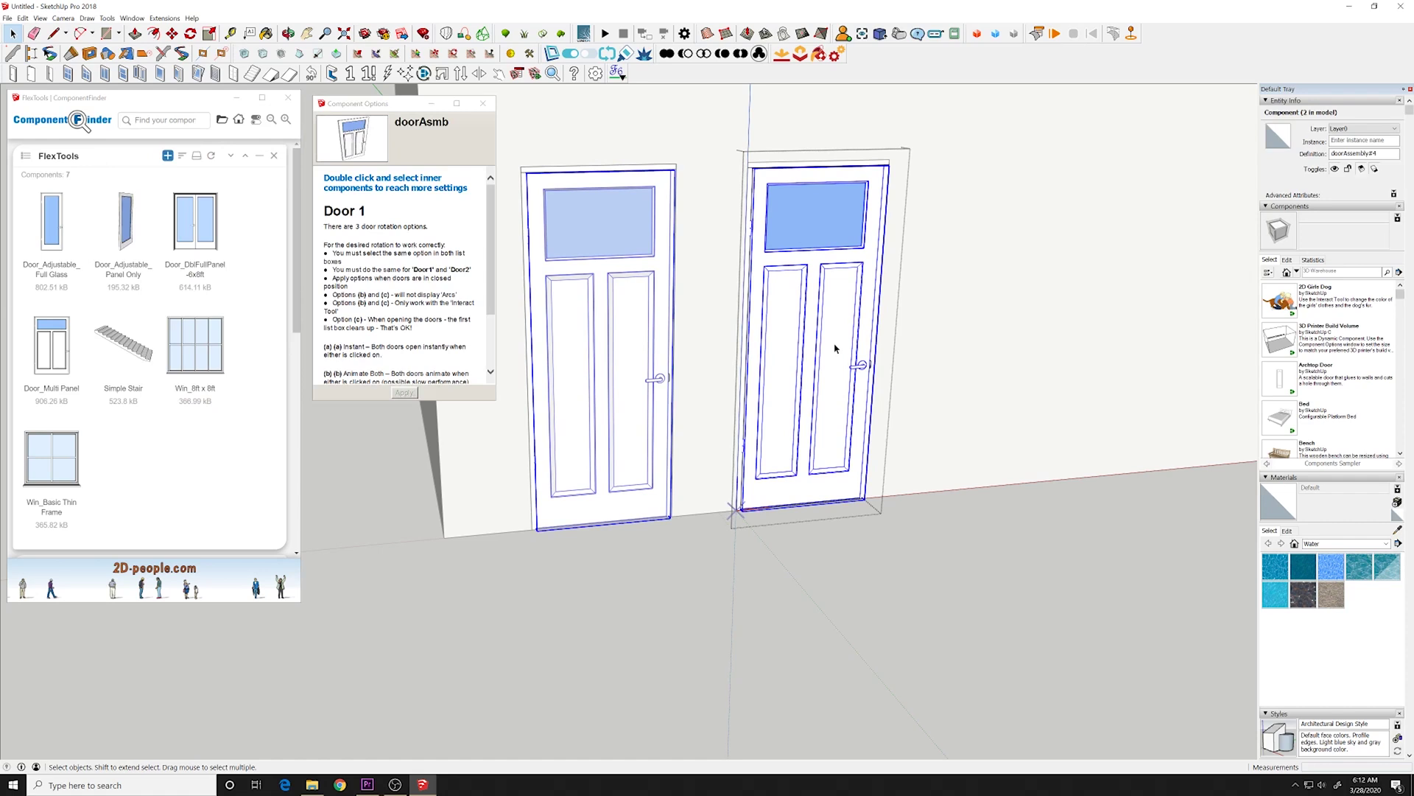
double_click(837, 341)
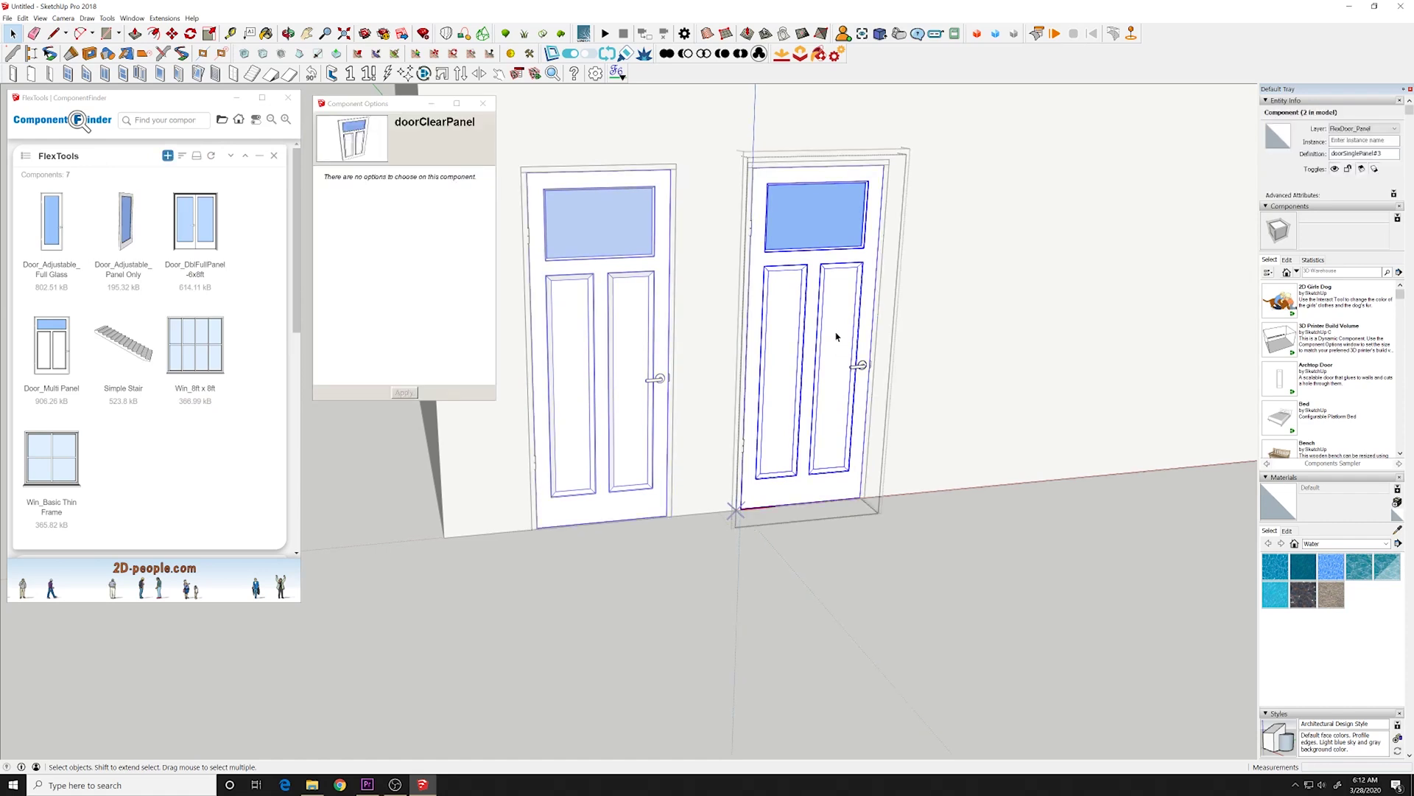
double_click(836, 336)
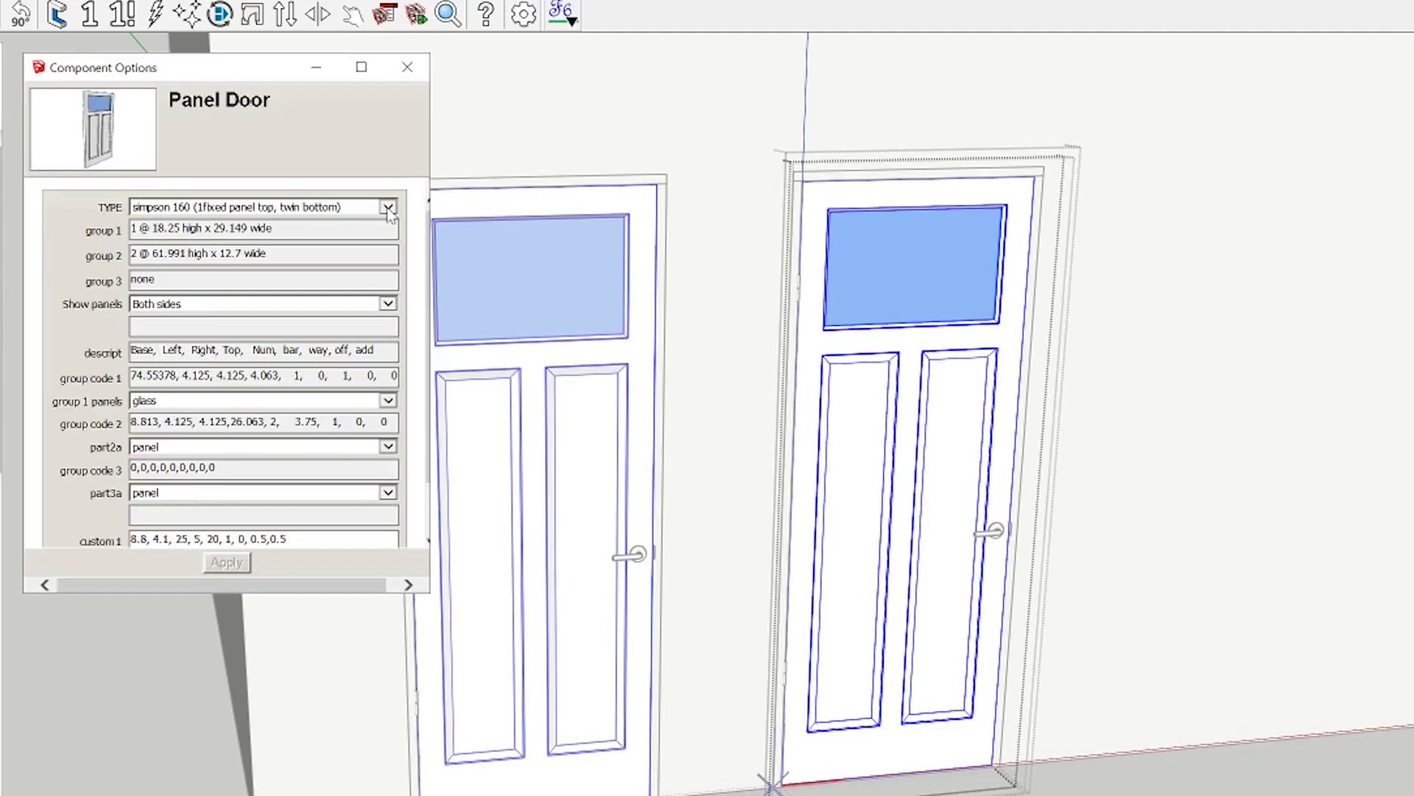
Step: Set the door panel type to simpson 720 (1 panel), apply it, close the options and leave component editing
click(520, 185)
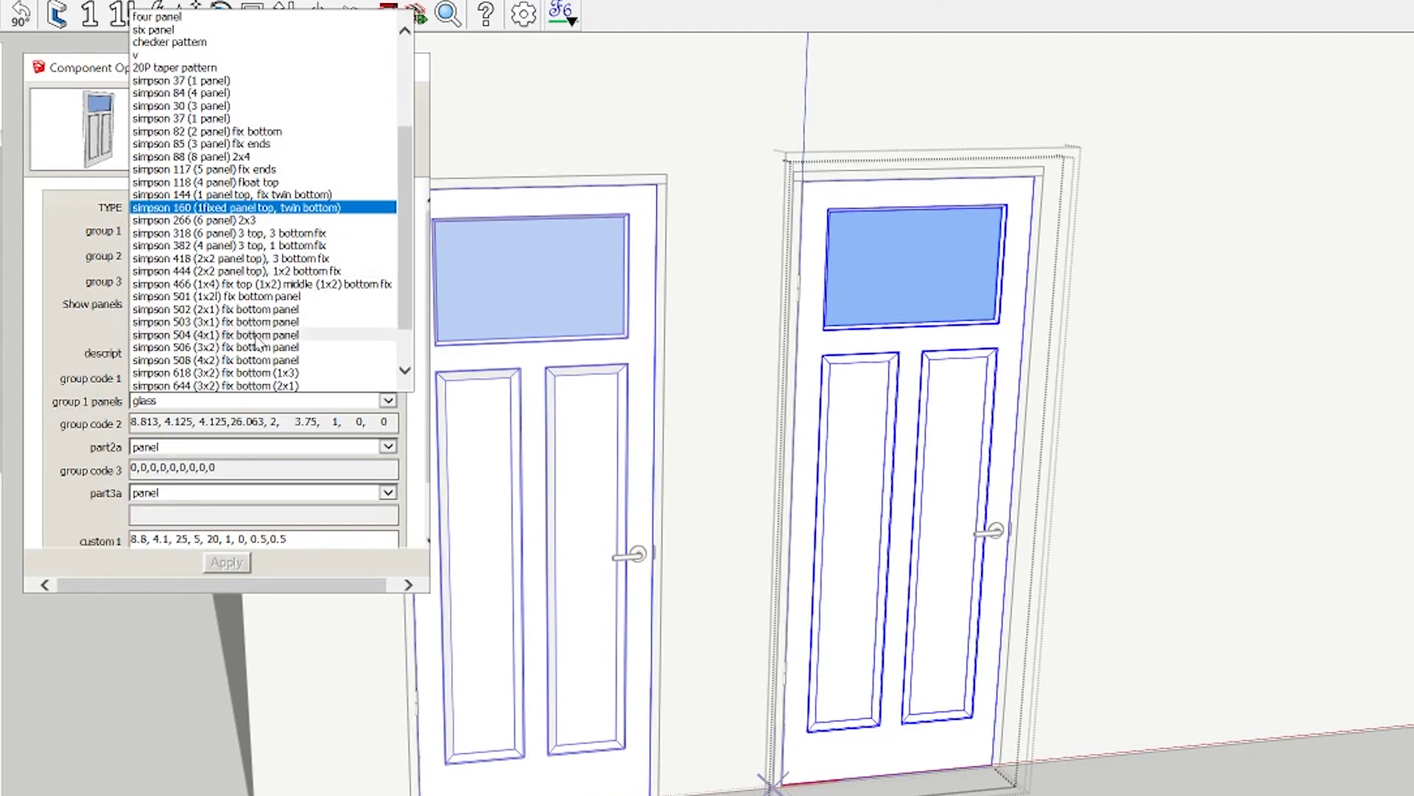
scroll(258, 341, down, 2)
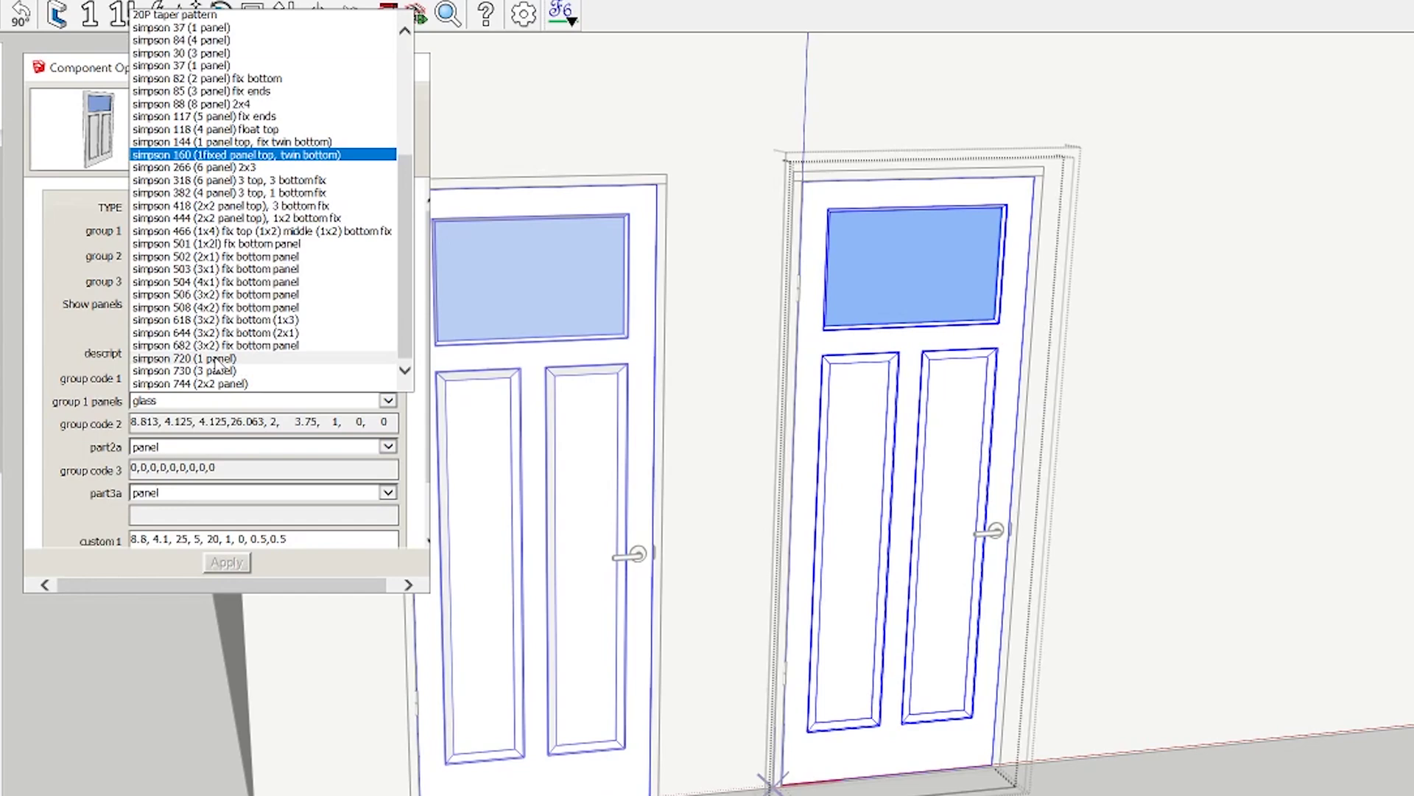
click(217, 359)
click(226, 562)
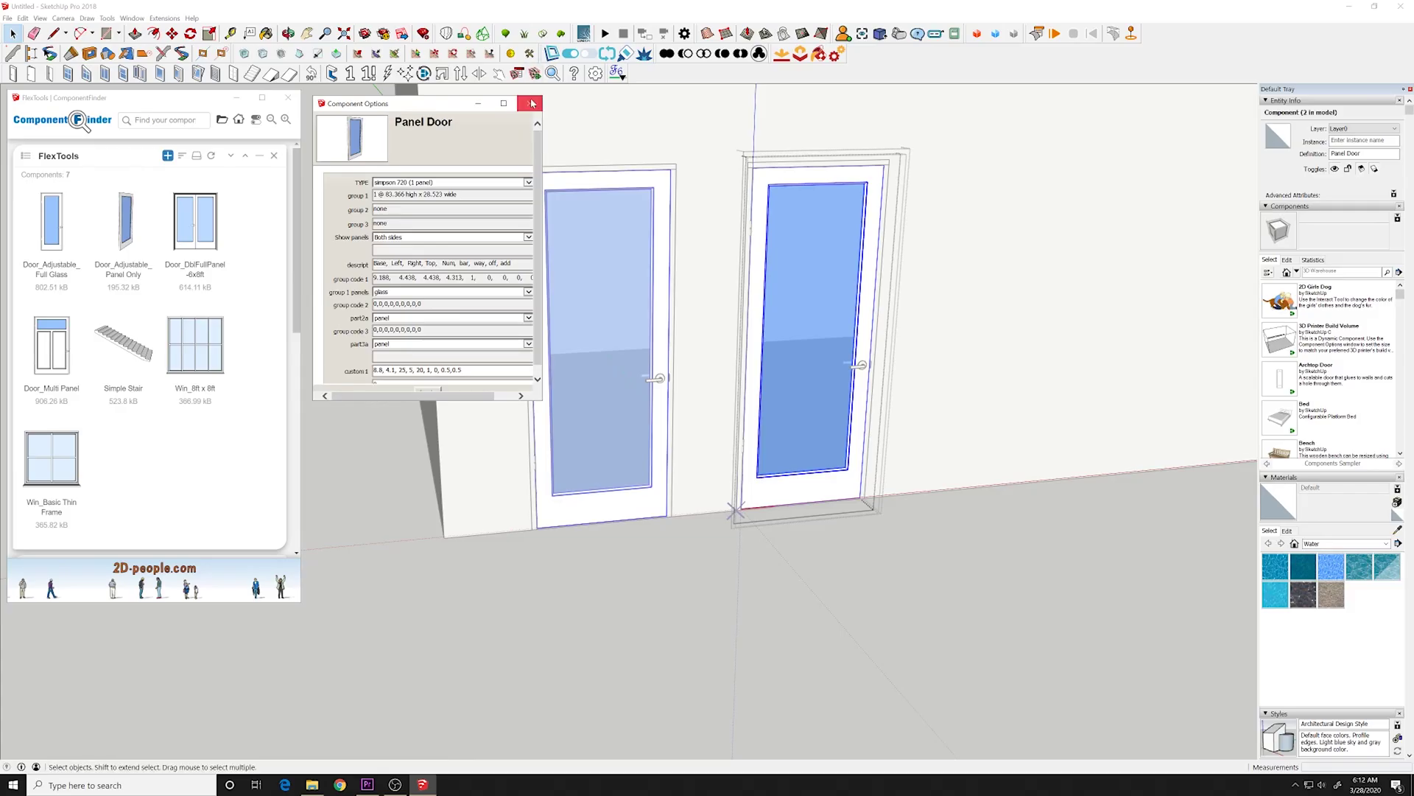
click(532, 105)
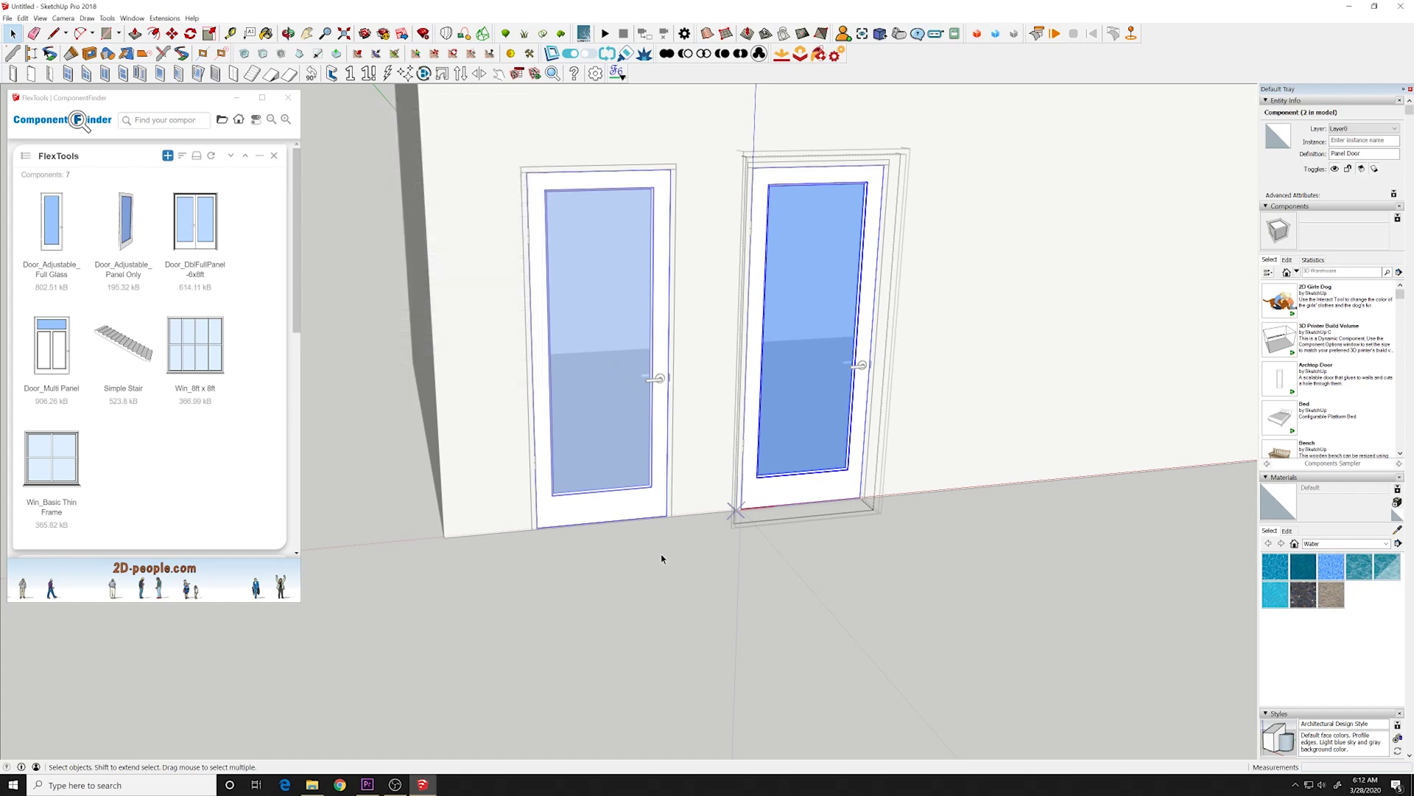
click(737, 545)
scroll(740, 545, down, 2)
click(741, 542)
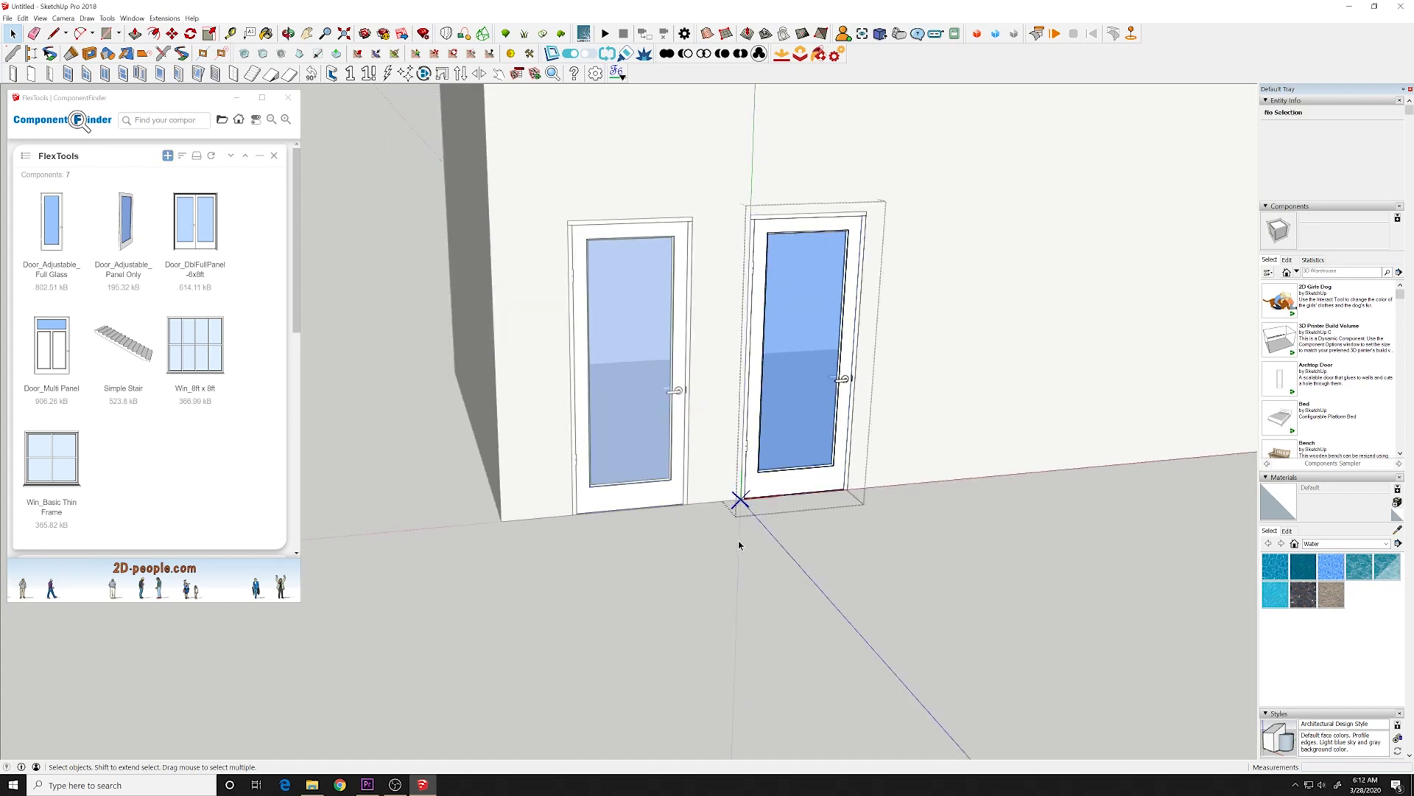
click(740, 545)
Step: Copy the second glass door farther along the wall as a third door
click(805, 426)
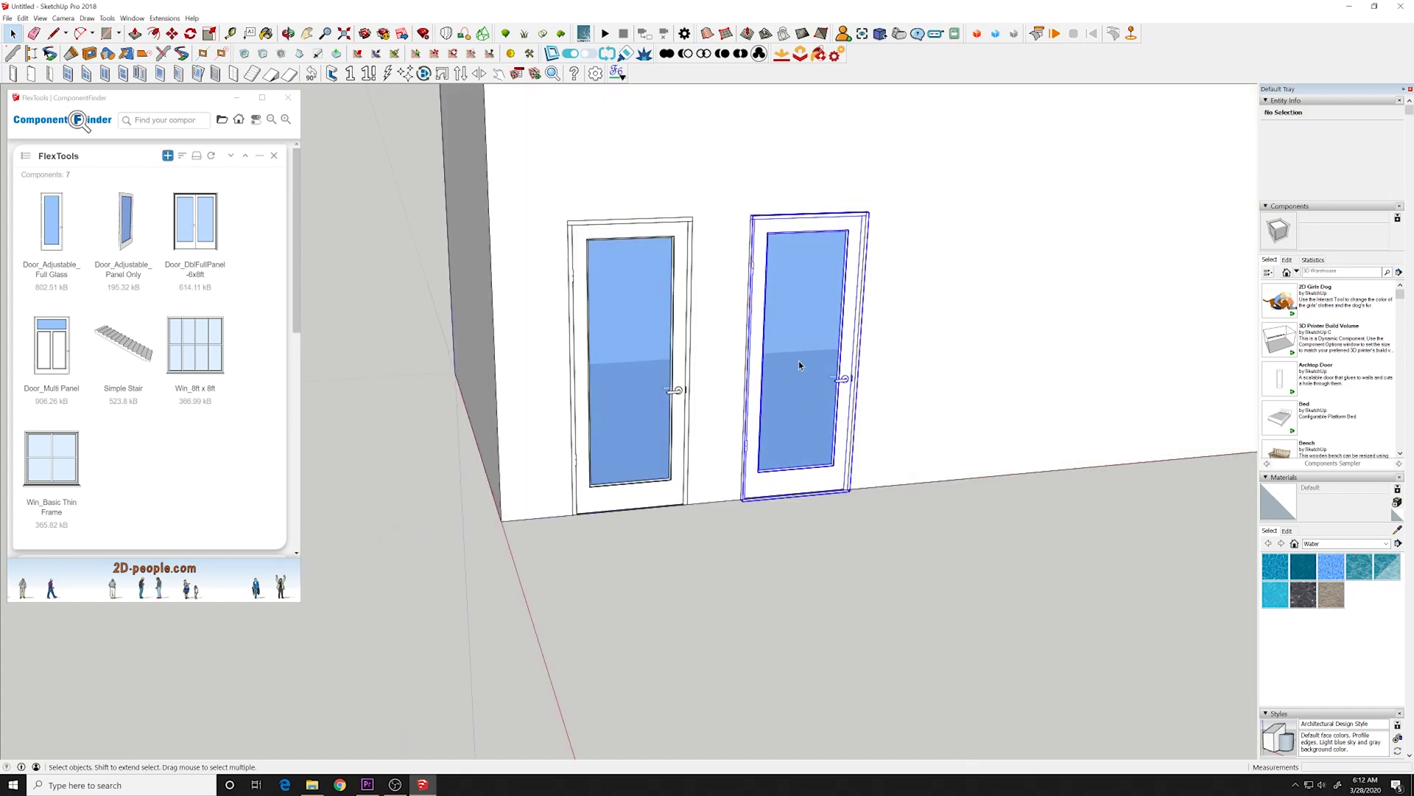
key(m)
key(ctrl)
click(908, 419)
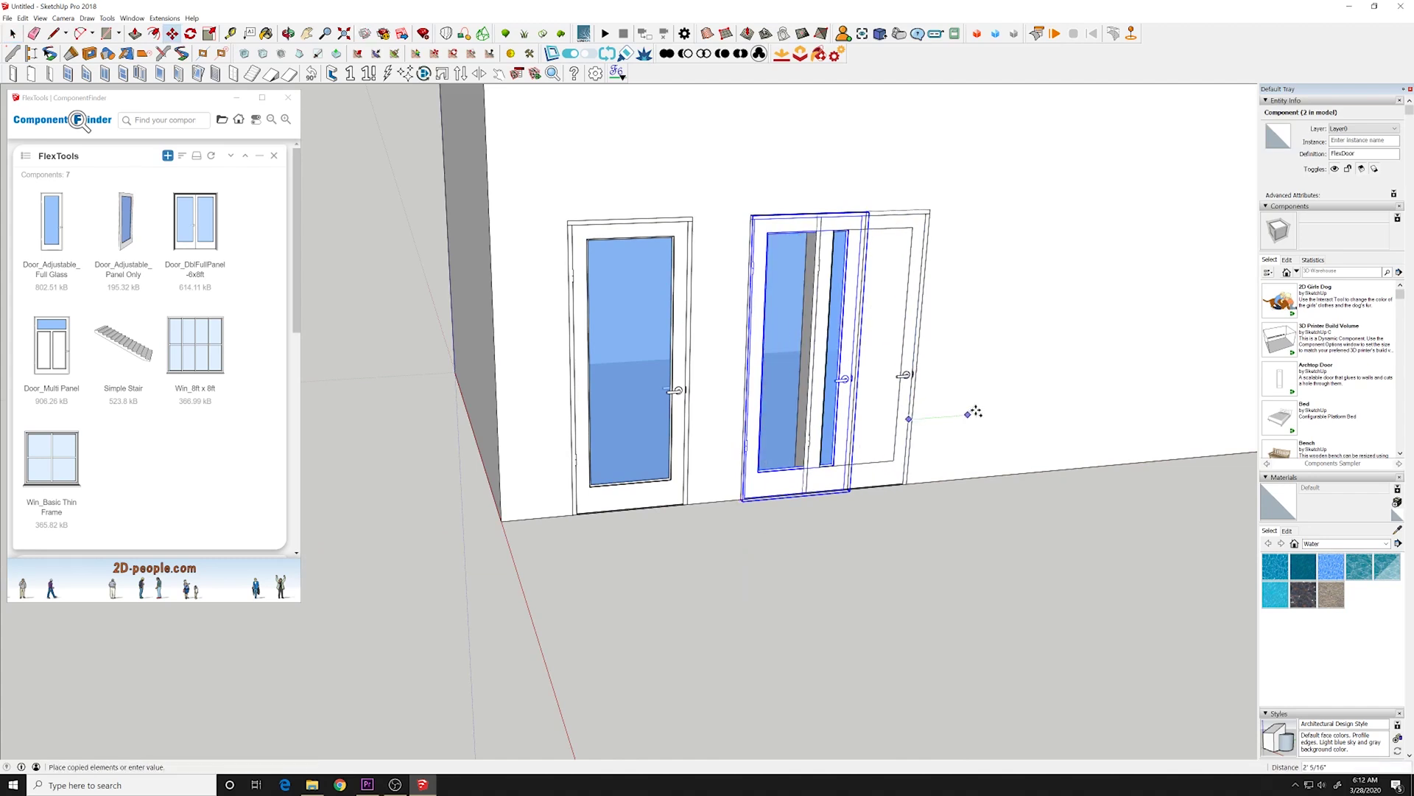
click(1058, 406)
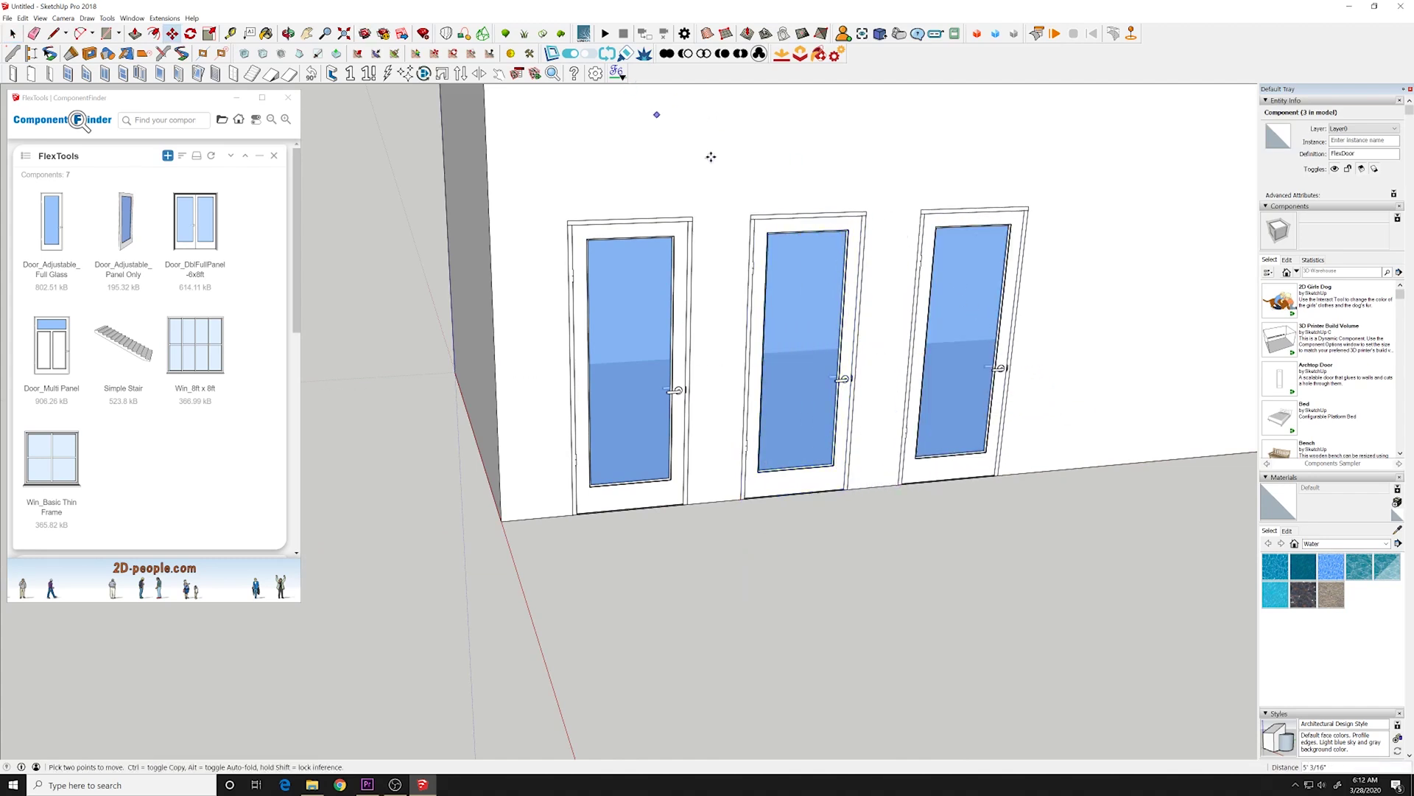
Step: Make the third door totally unique with the FlexTools command
key(space)
click(933, 255)
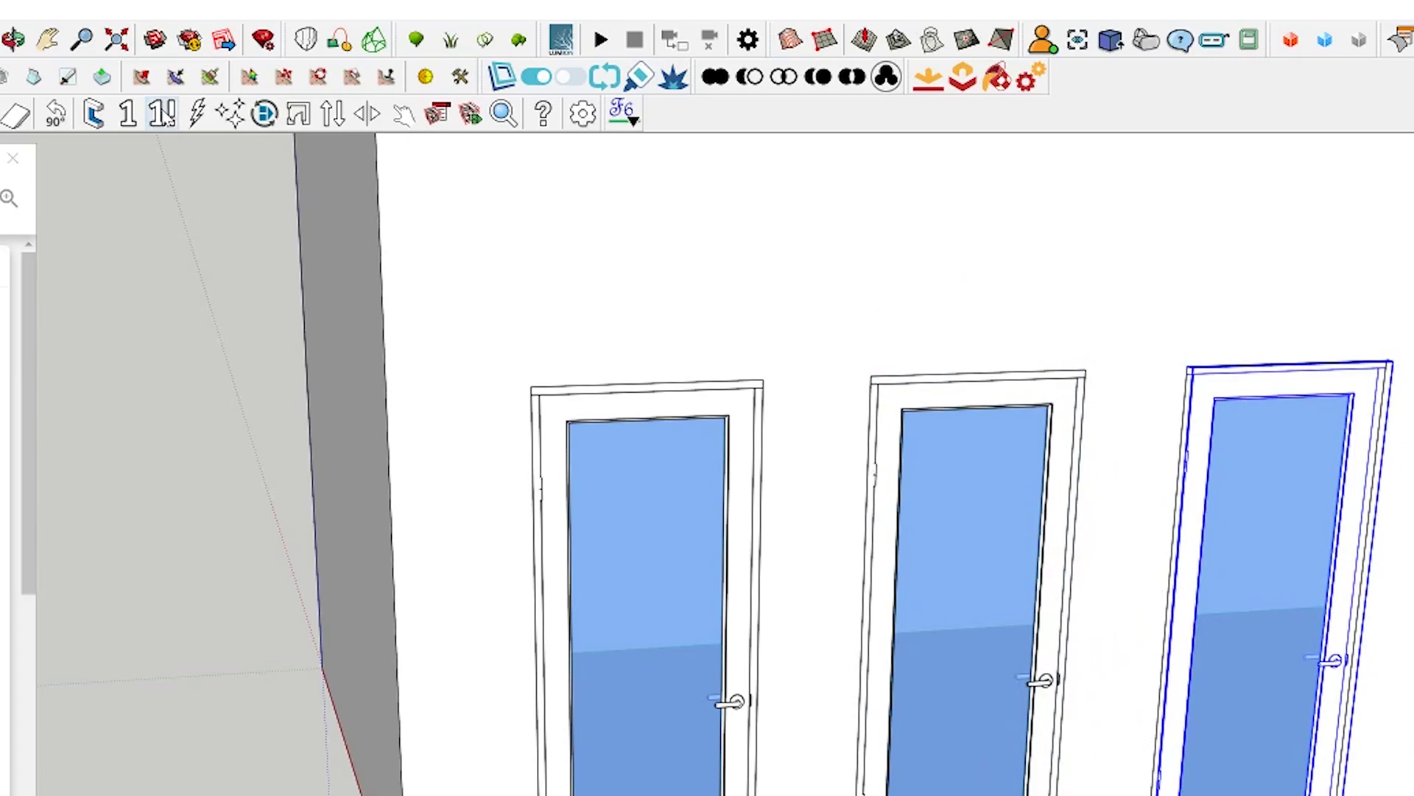
click(165, 120)
Step: Drill down through the third door's nested components to the inner Panel Door and show its component options
middle_drag(893, 317, 613, 367)
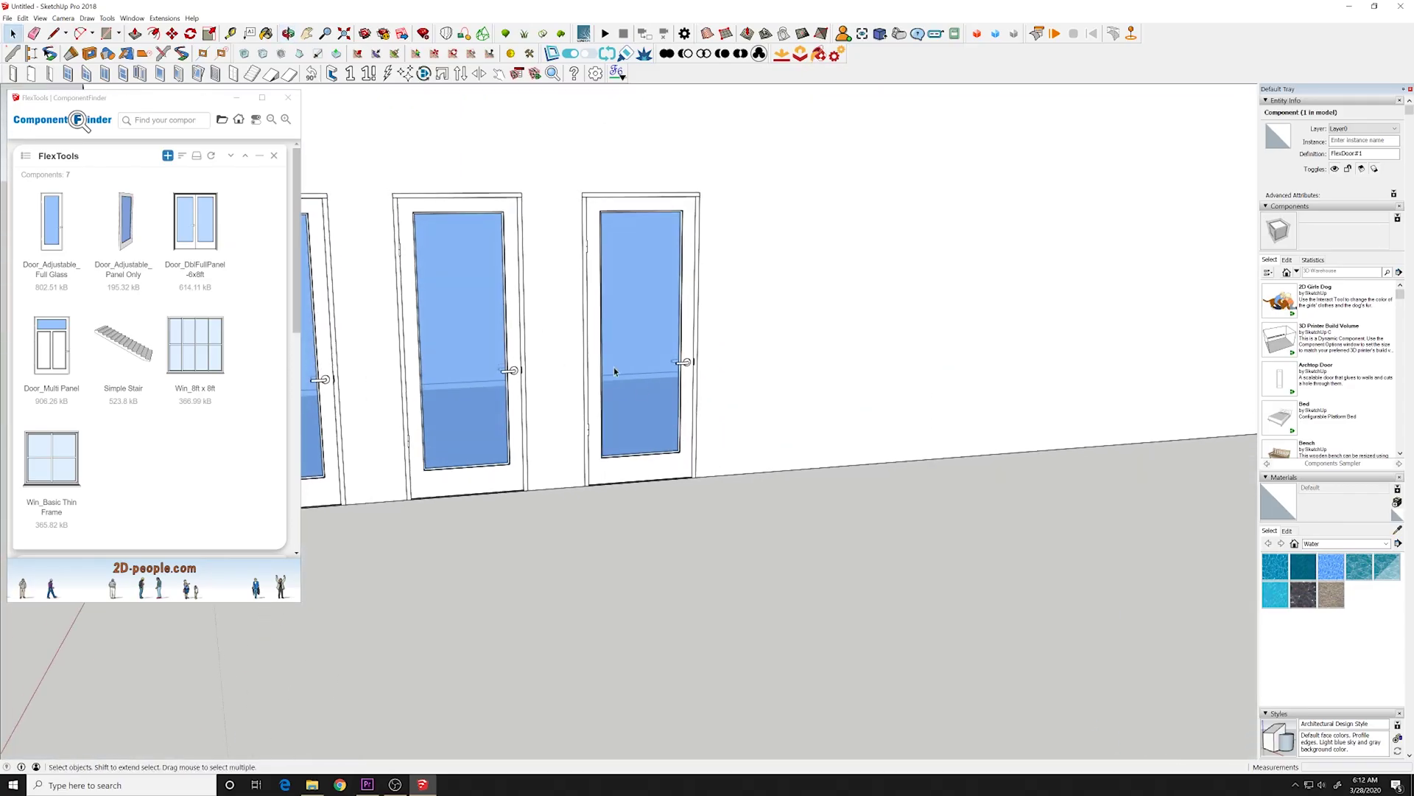
double_click(615, 366)
click(622, 363)
double_click(625, 356)
double_click(629, 353)
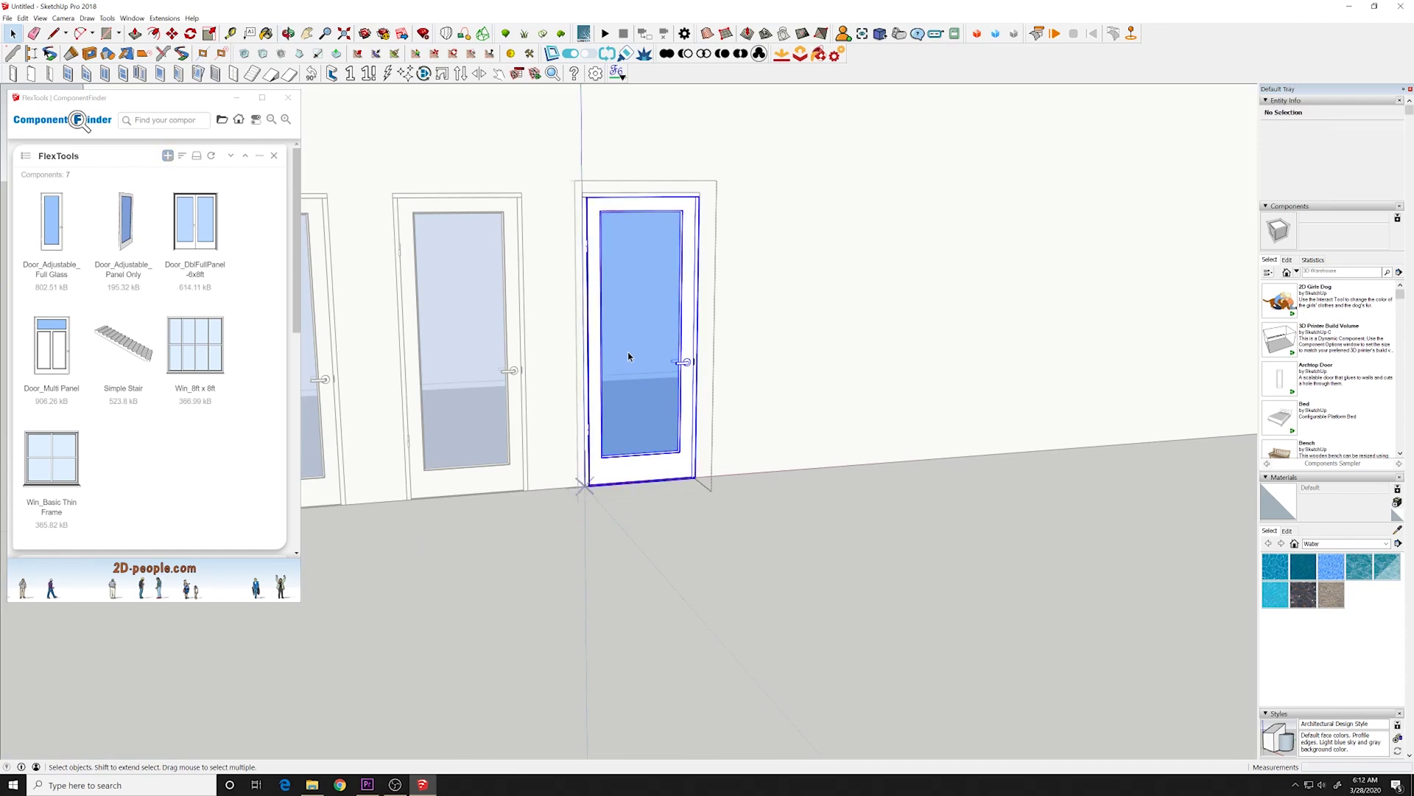
double_click(630, 356)
click(629, 355)
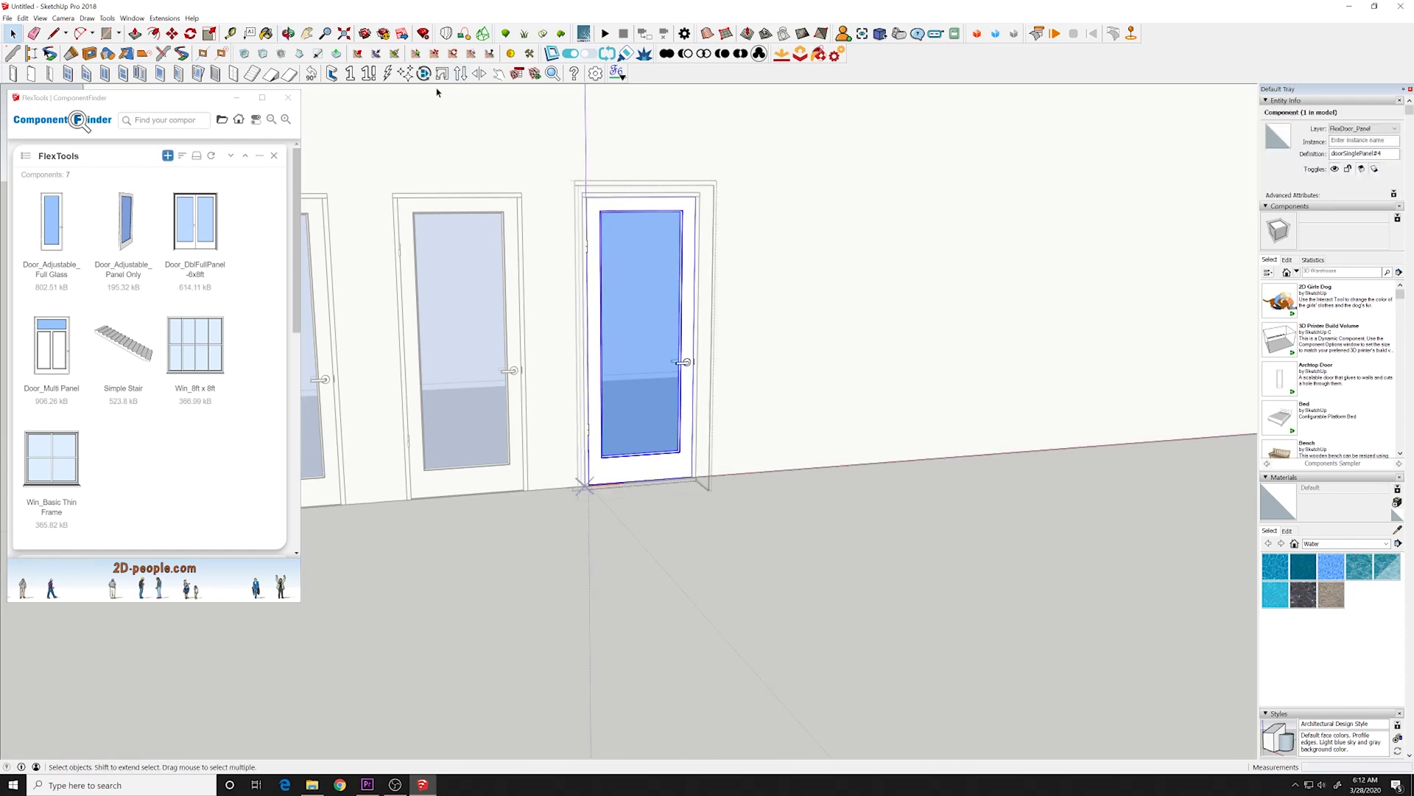
click(517, 73)
right_click(650, 273)
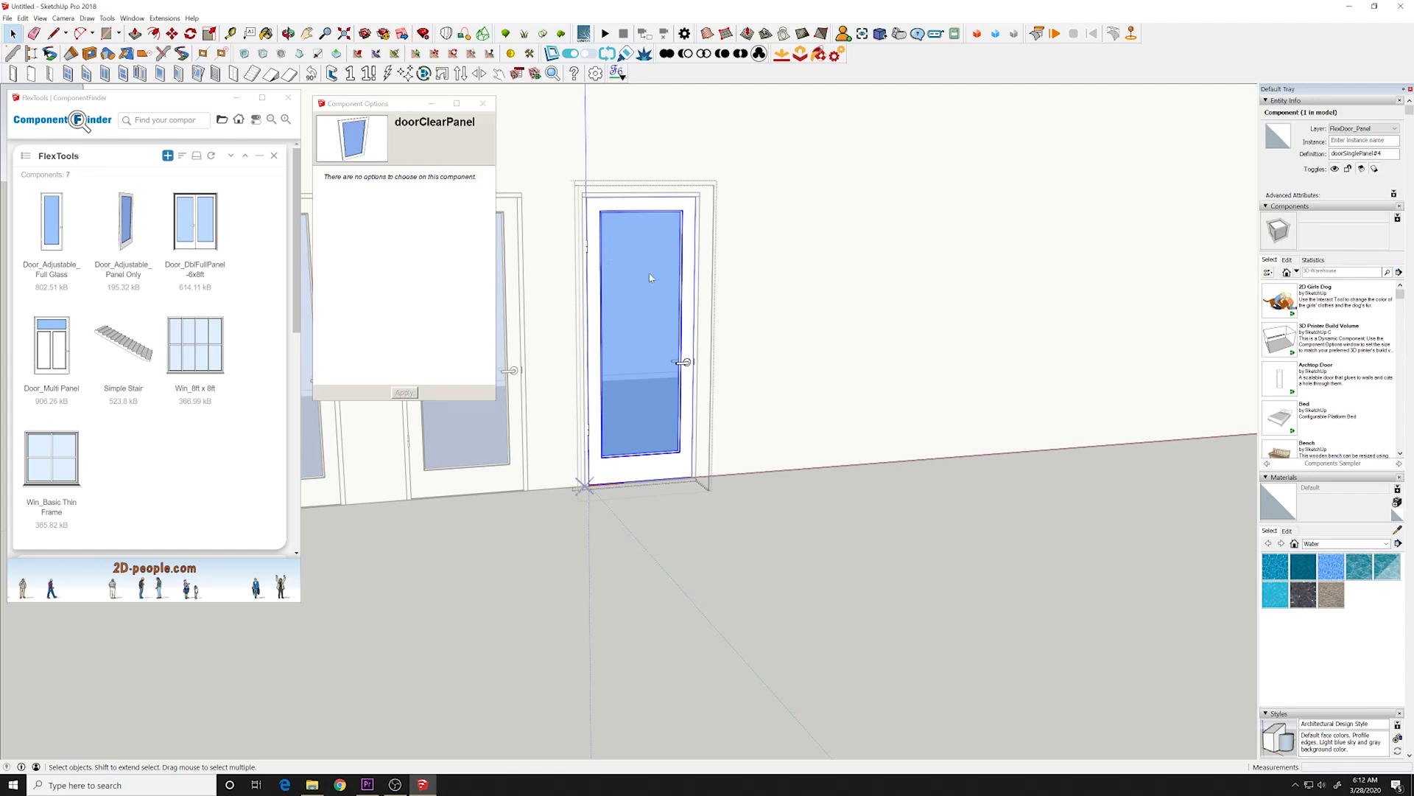
click(650, 277)
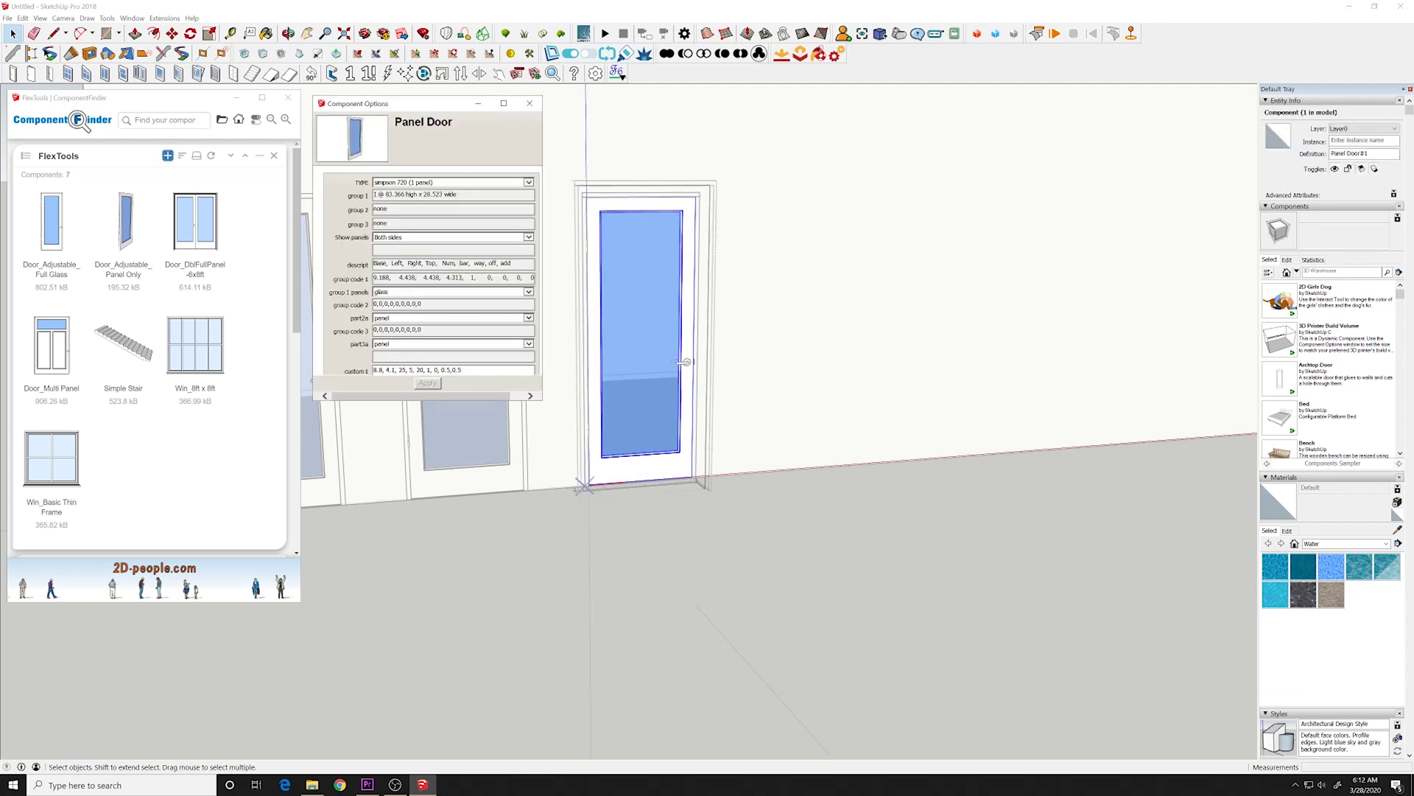
Step: Set the third door's panel type to simpson 682 (3x2) fix bottom panel, apply it, and leave component editing
click(529, 182)
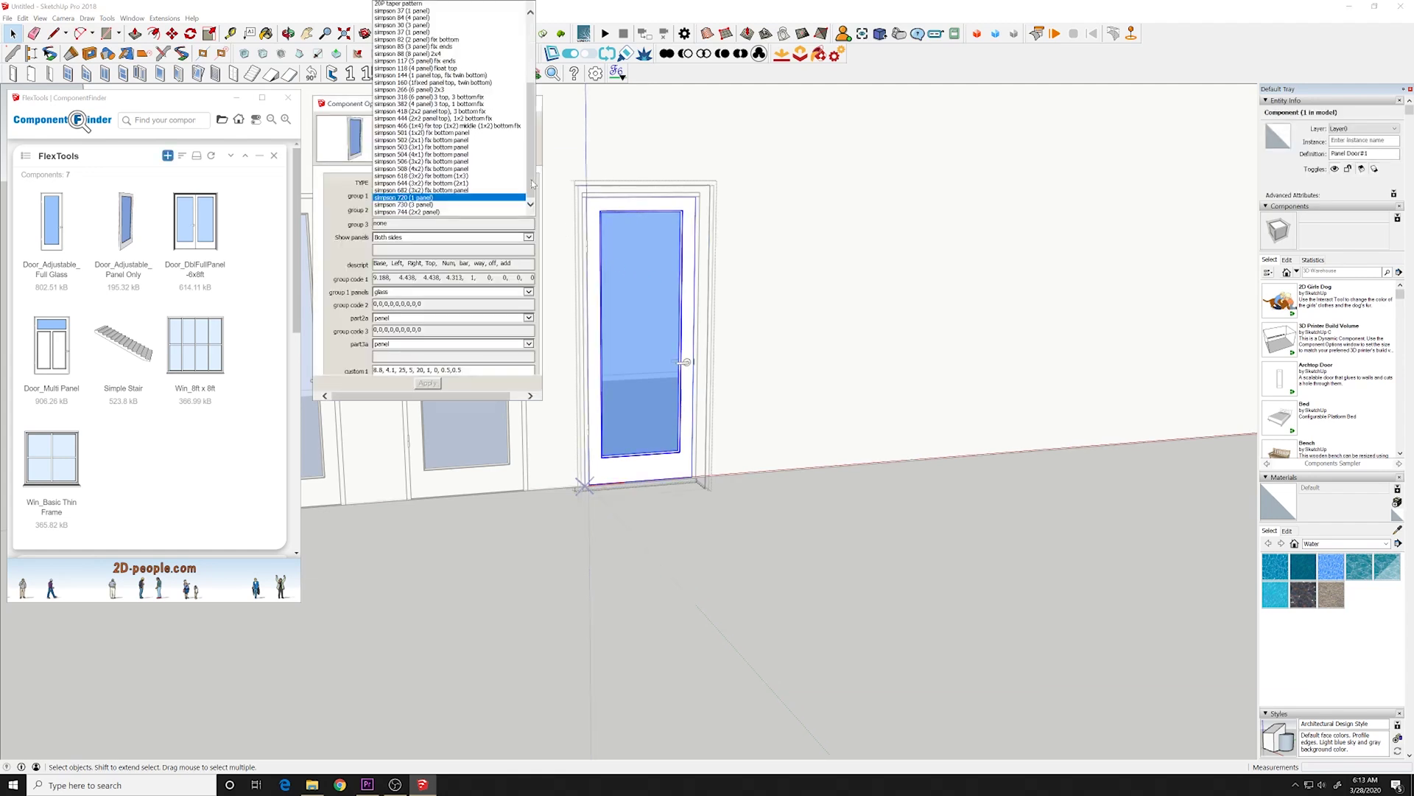
click(429, 190)
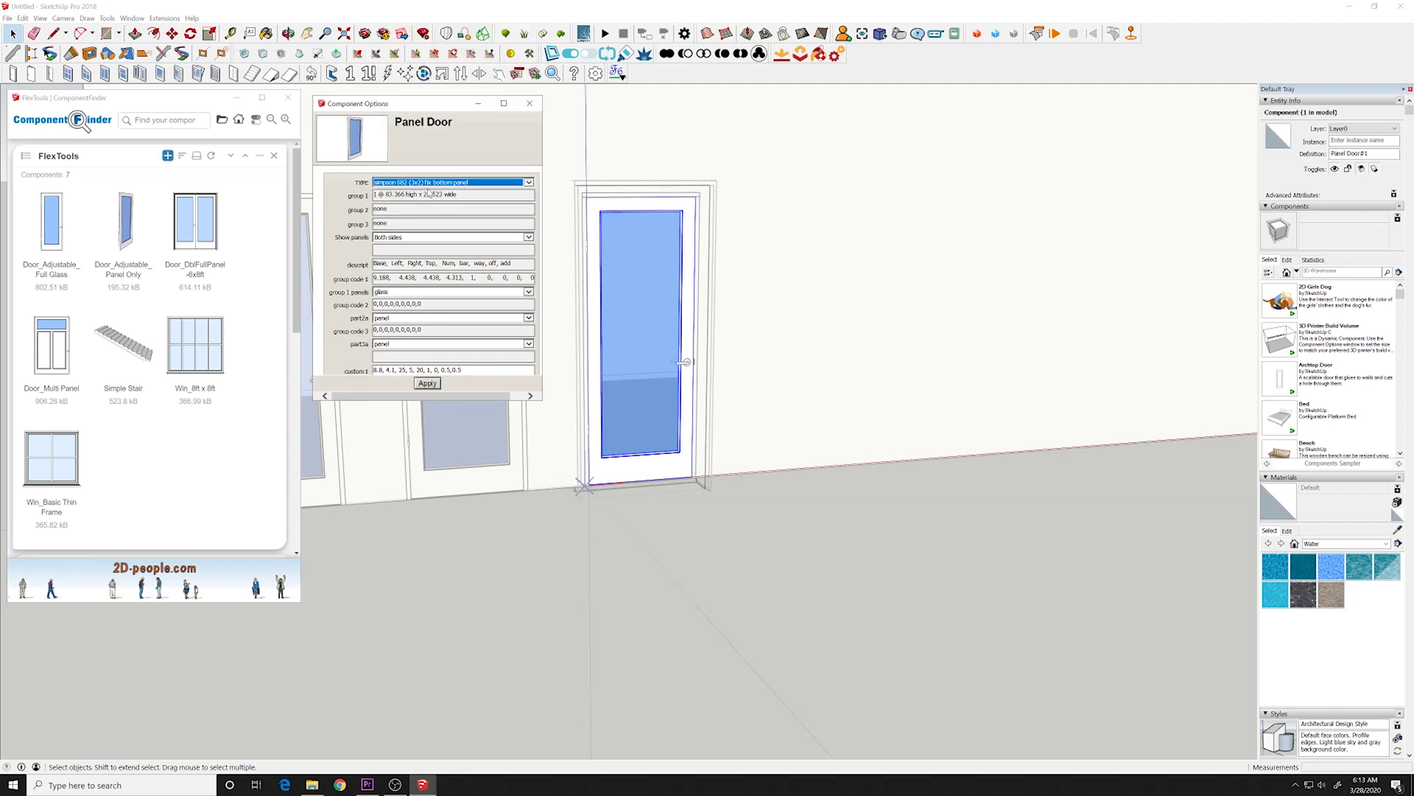
click(428, 383)
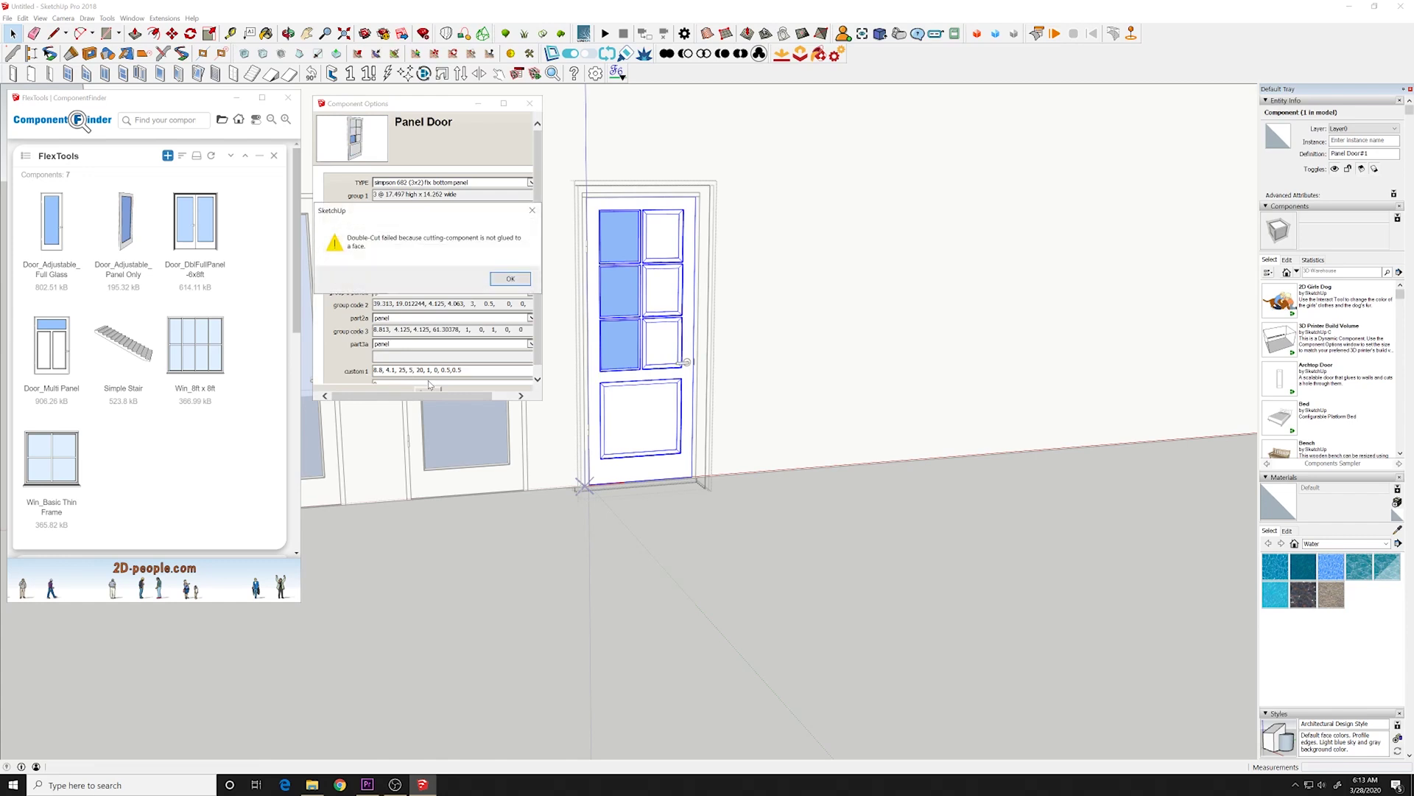
click(510, 278)
scroll(623, 316, up, 5)
scroll(649, 336, up, 3)
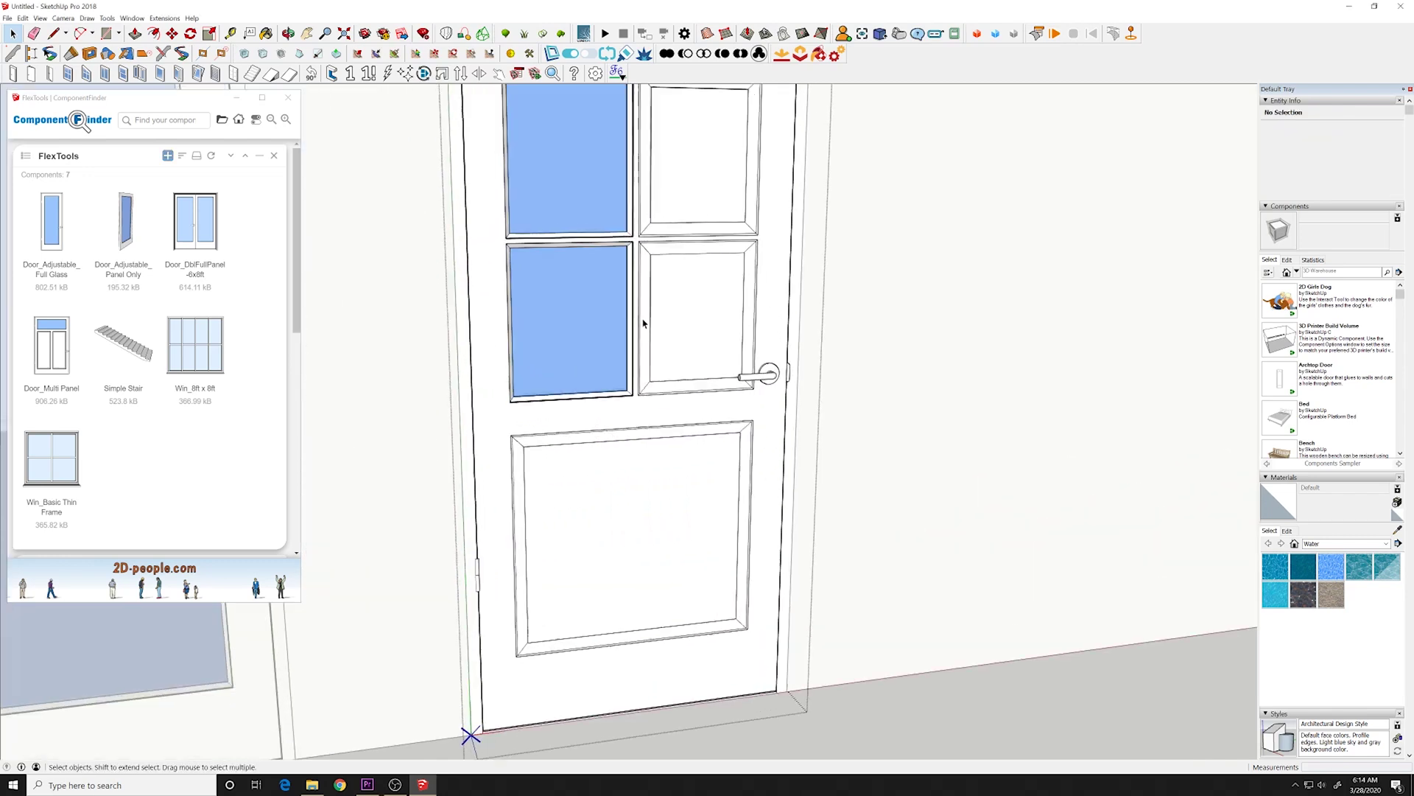
middle_drag(751, 669, 670, 350)
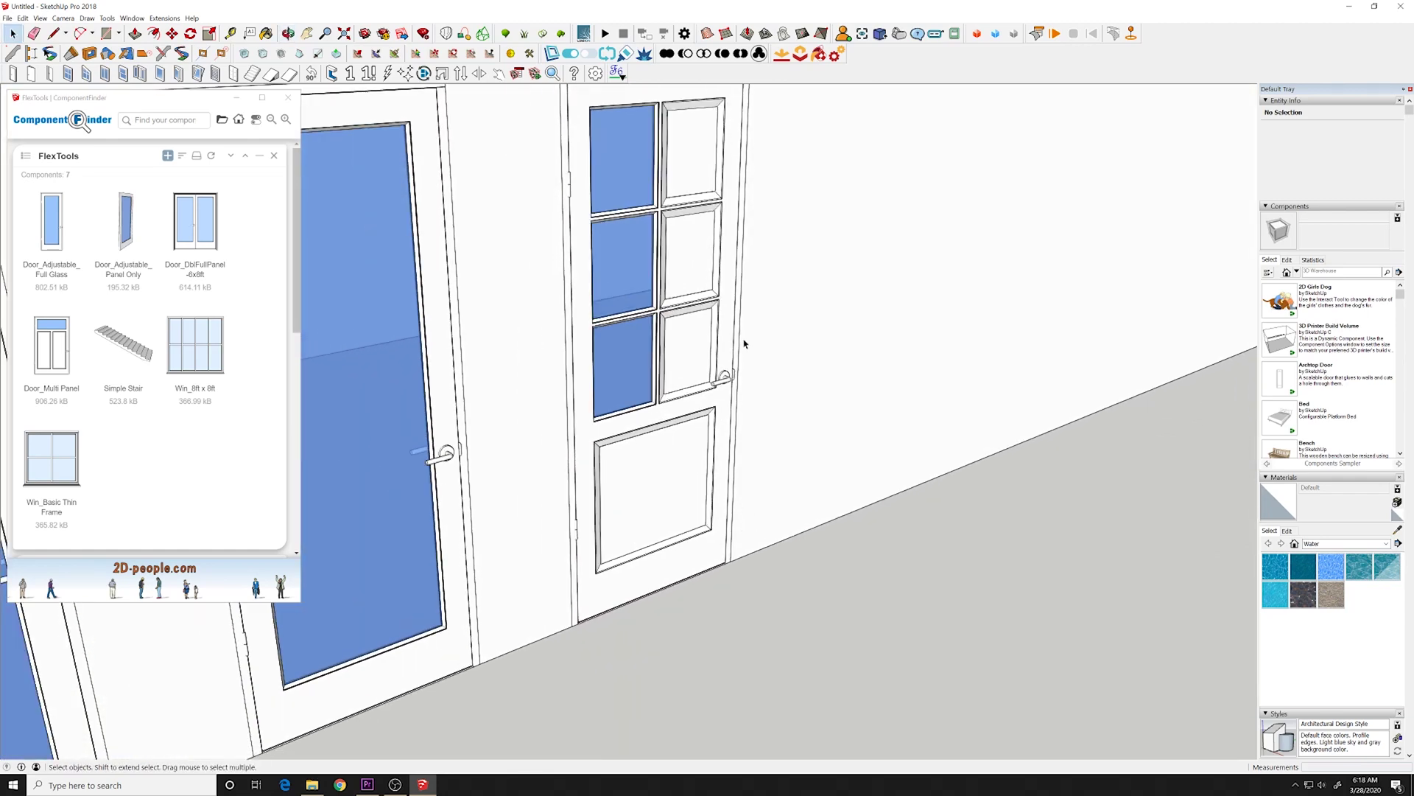
Step: Save the third door into ComponentFinder's FlexTools folder as Door_Multi Panel(3)
scroll(758, 372, down, 5)
middle_drag(758, 375, 806, 524)
shift+middle_drag(698, 462, 776, 487)
click(810, 516)
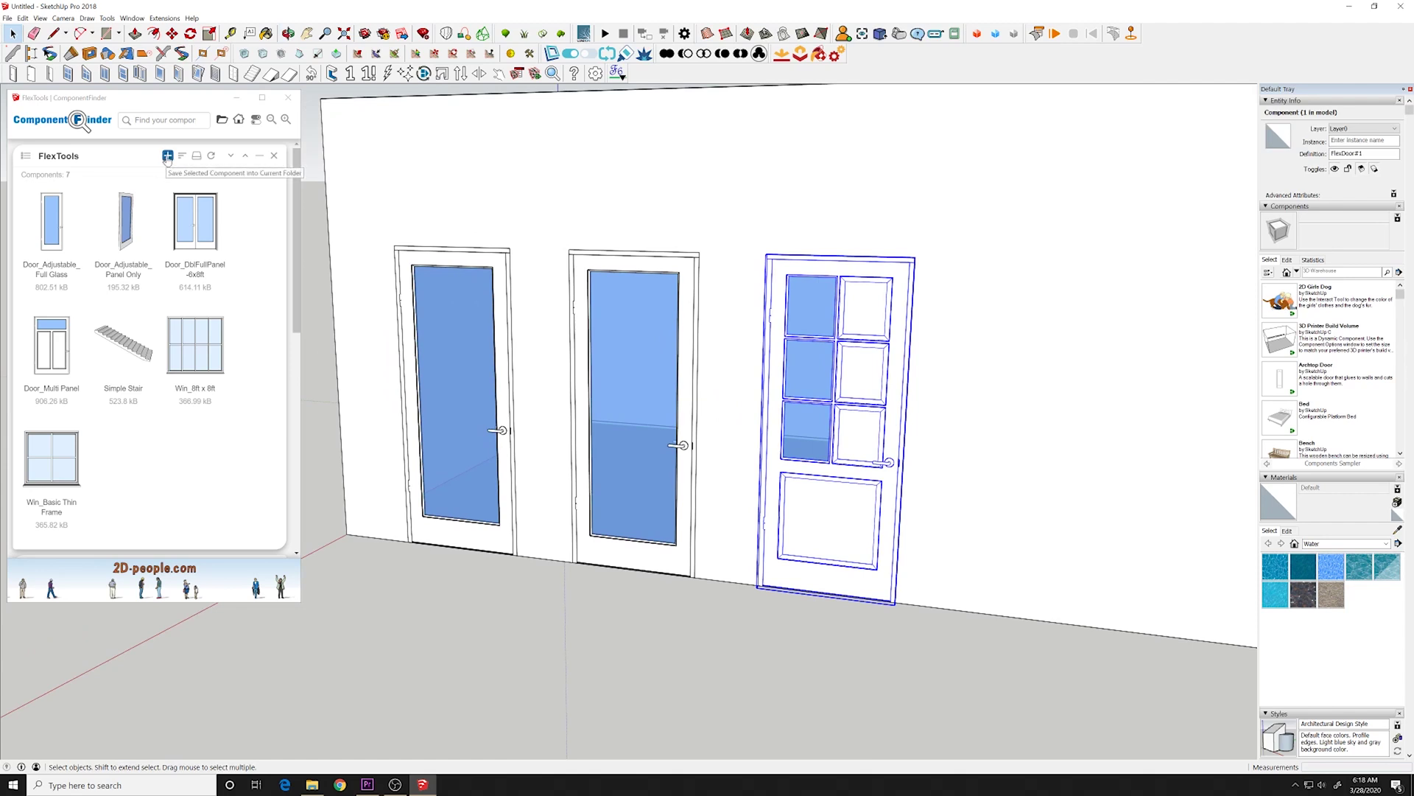
click(167, 156)
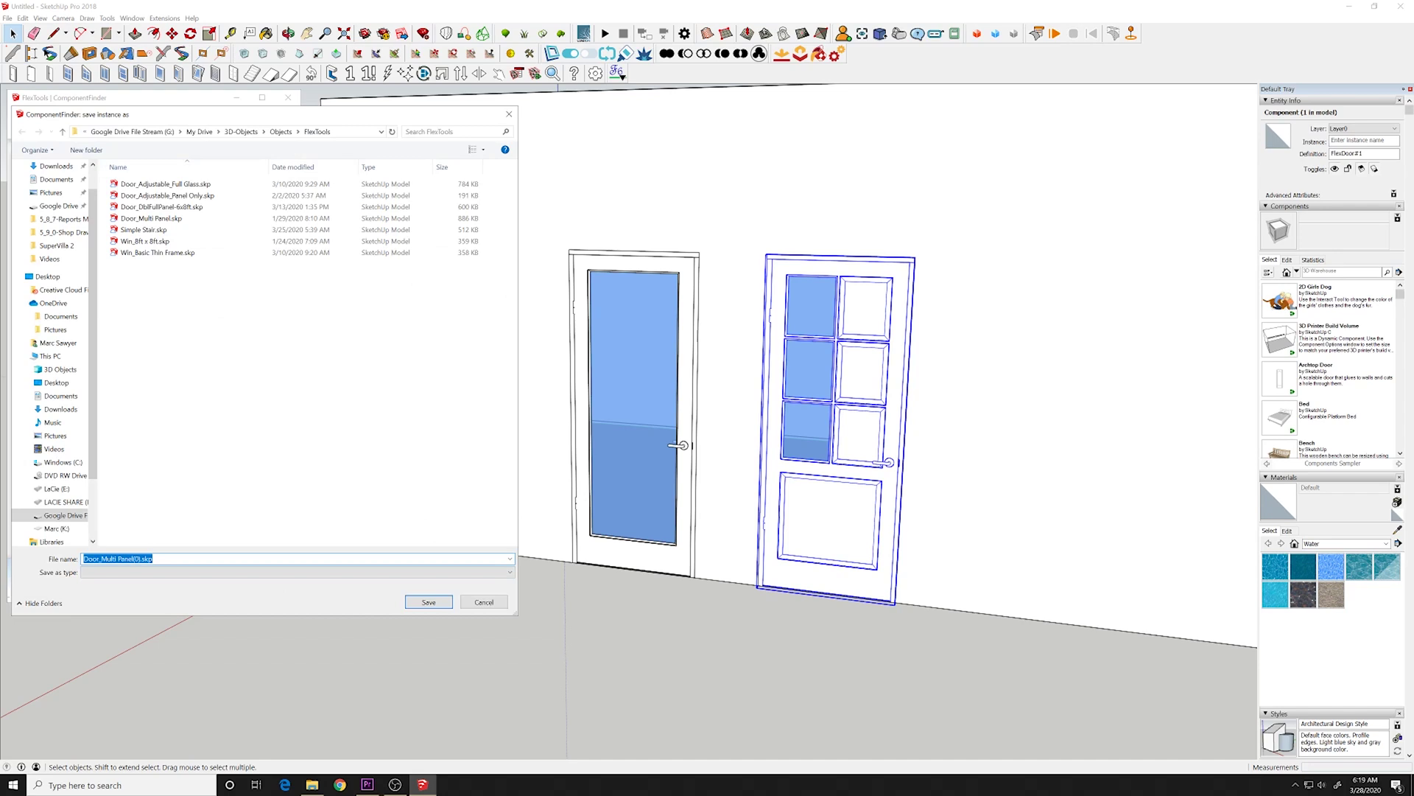
click(139, 558)
text(3)
click(424, 602)
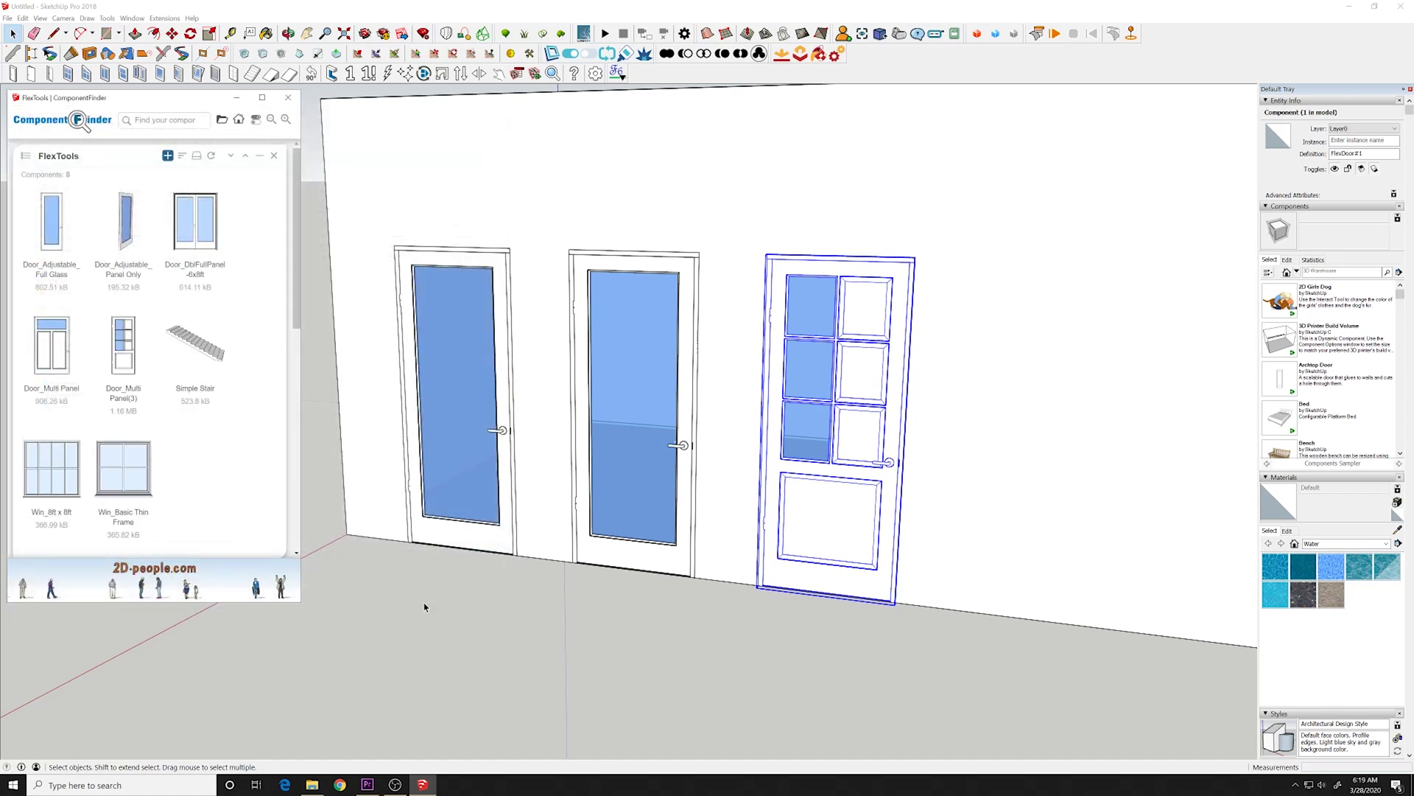
Step: Place the saved Door_Multi Panel(3) from ComponentFinder on the wall beyond the third door
click(125, 352)
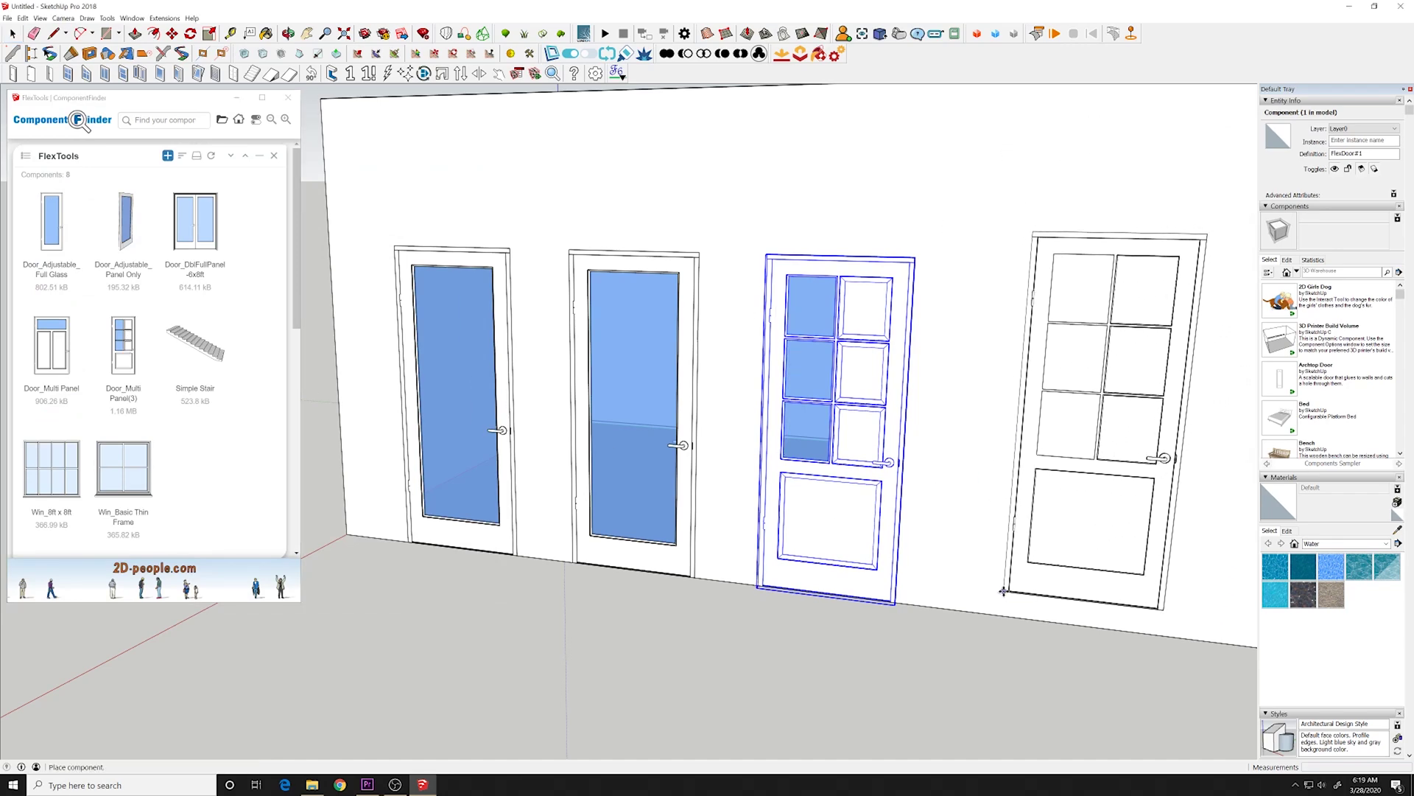
click(1003, 590)
scroll(1040, 546, down, 2)
middle_drag(1098, 539, 633, 468)
scroll(632, 468, down, 2)
Step: Place Door_Adjustable_Full Glass from ComponentFinder on the wall as the fifth door in the row
click(57, 242)
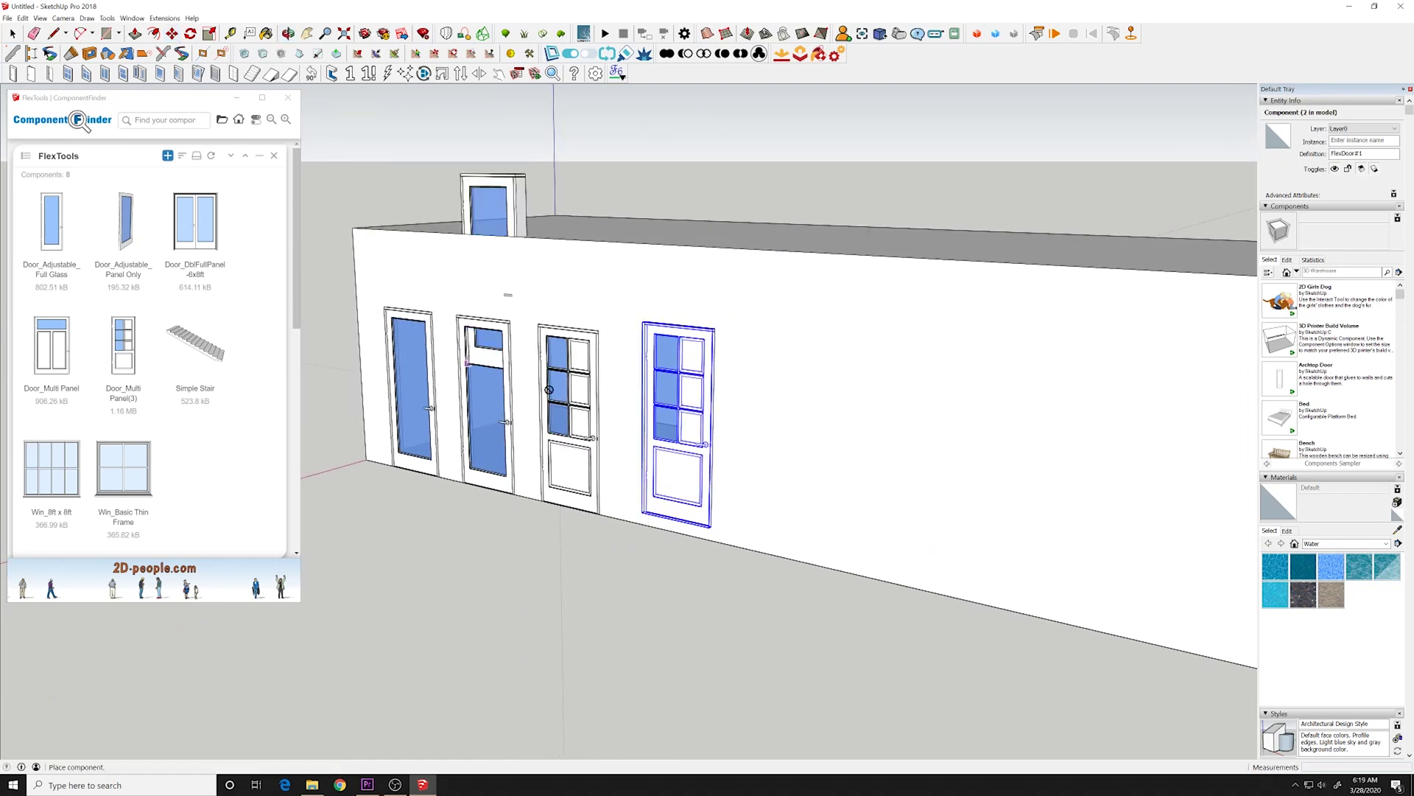
click(763, 532)
middle_drag(831, 524, 882, 567)
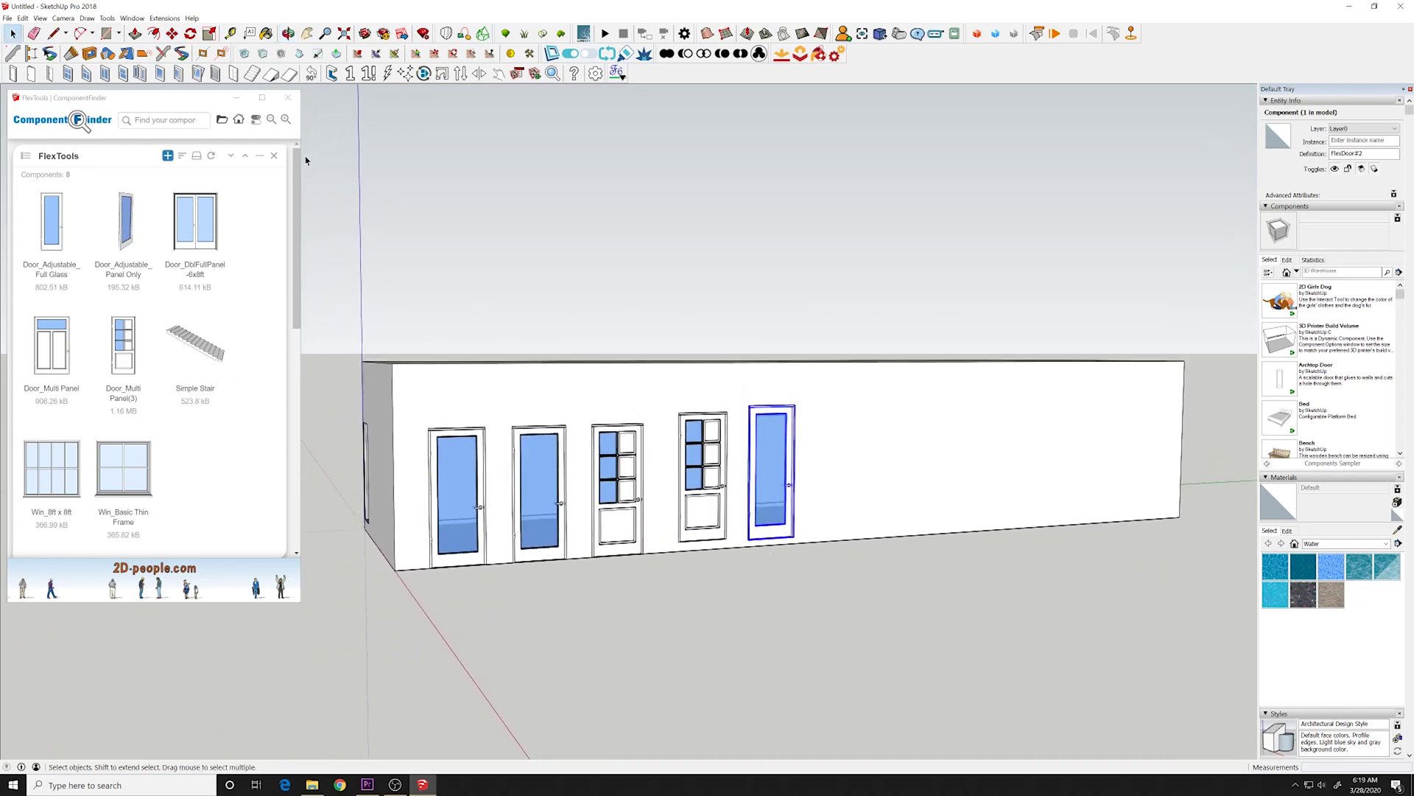